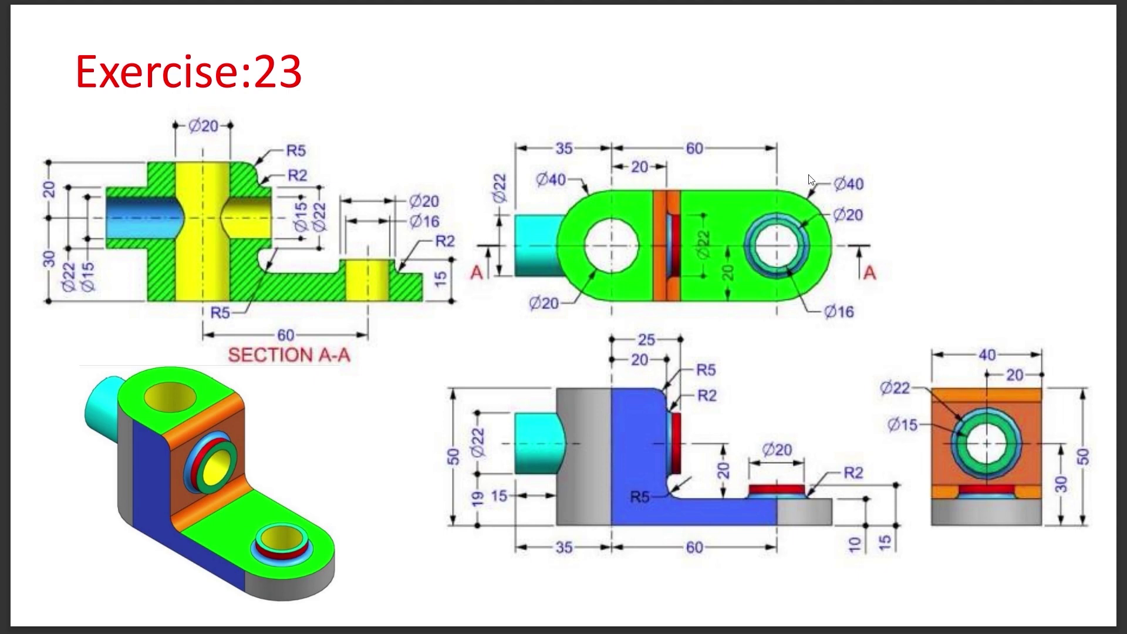
# Switch to Fusion 360, create a new design and save it as Exercise23 in the Fusion folder of Admin Project
pyautogui.hotkey('alt', 'Tab')
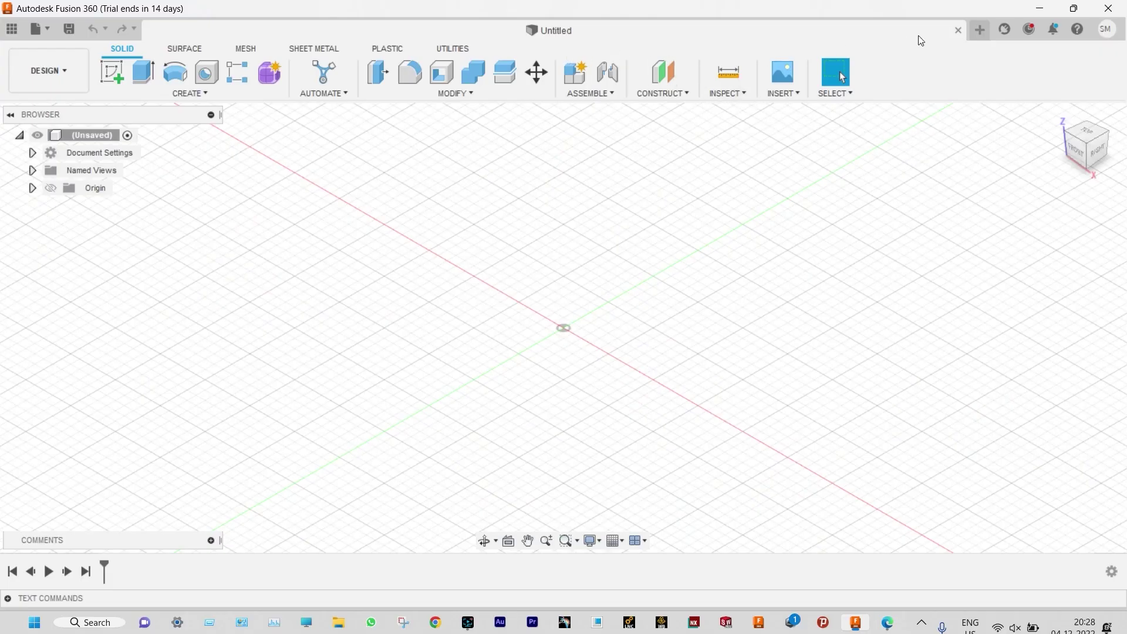
pyautogui.click(980, 29)
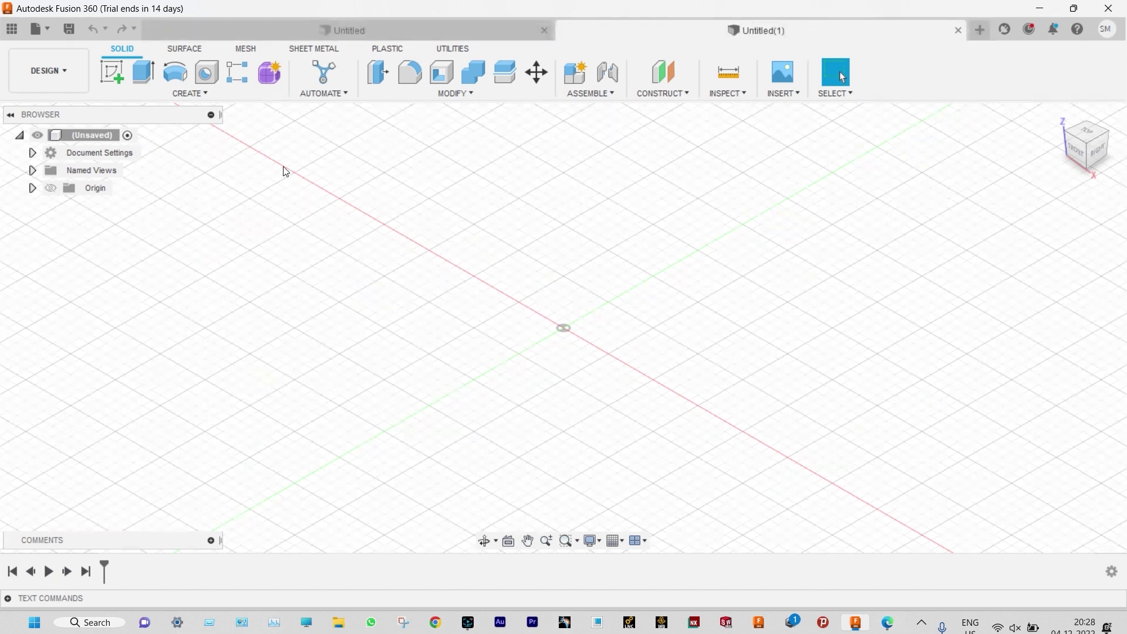
pyautogui.click(69, 28)
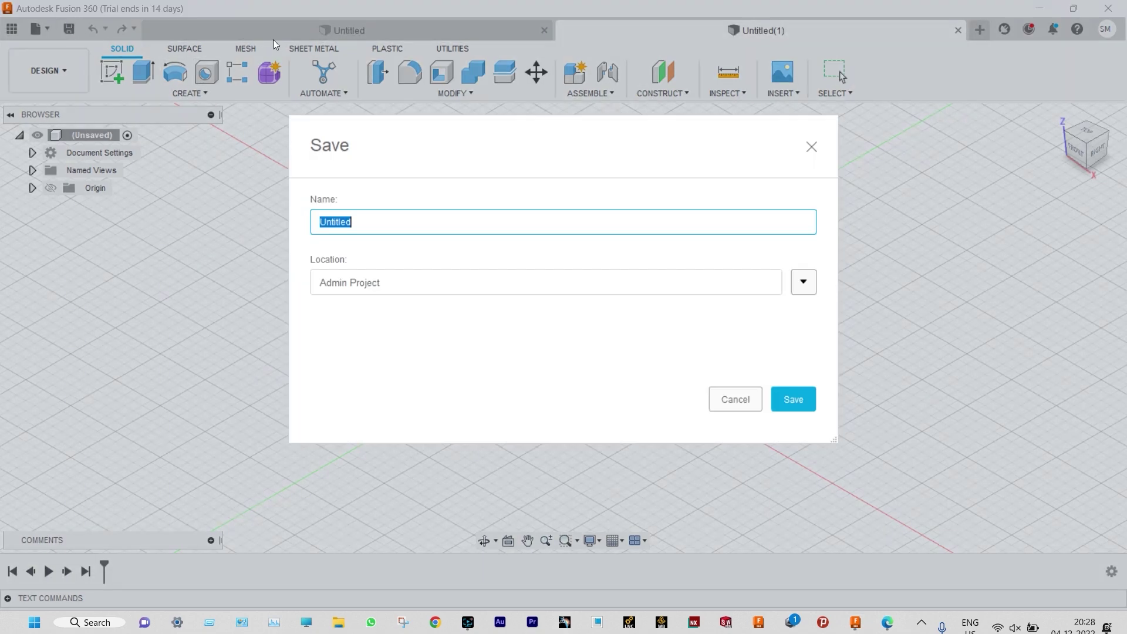
pyautogui.write('Exercise23')
pyautogui.click(804, 282)
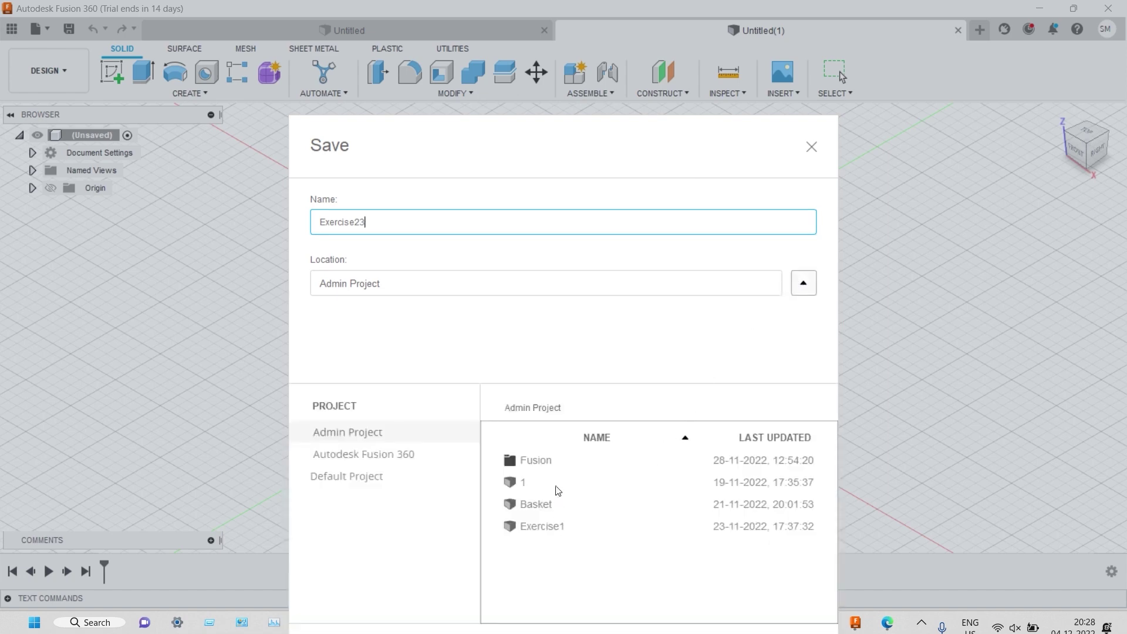
pyautogui.click(558, 467)
pyautogui.doubleClick(558, 468)
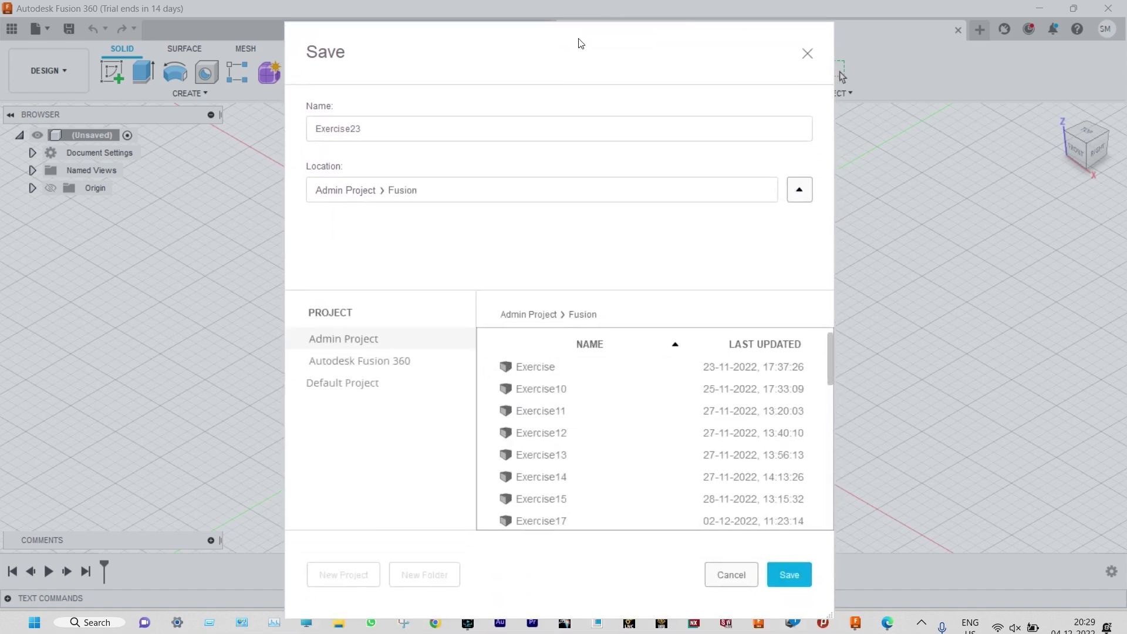
pyautogui.click(800, 580)
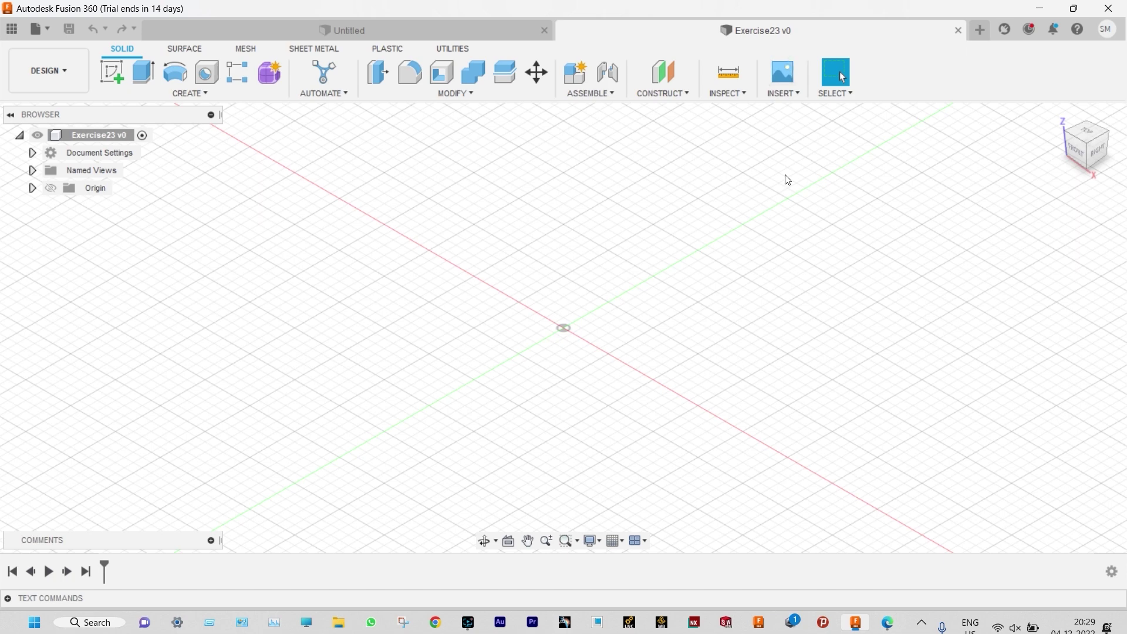
# Start a sketch on the horizontal XY plane and check the Exercise 23 drawing in the UDEMY11.pdf file
pyautogui.click(112, 72)
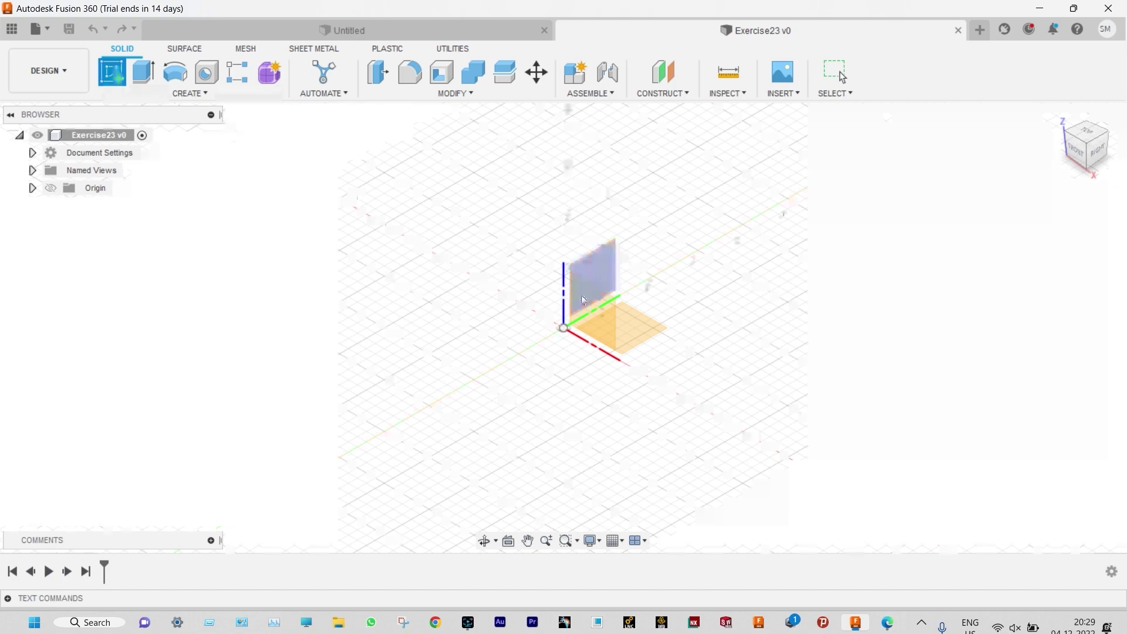
pyautogui.click(640, 325)
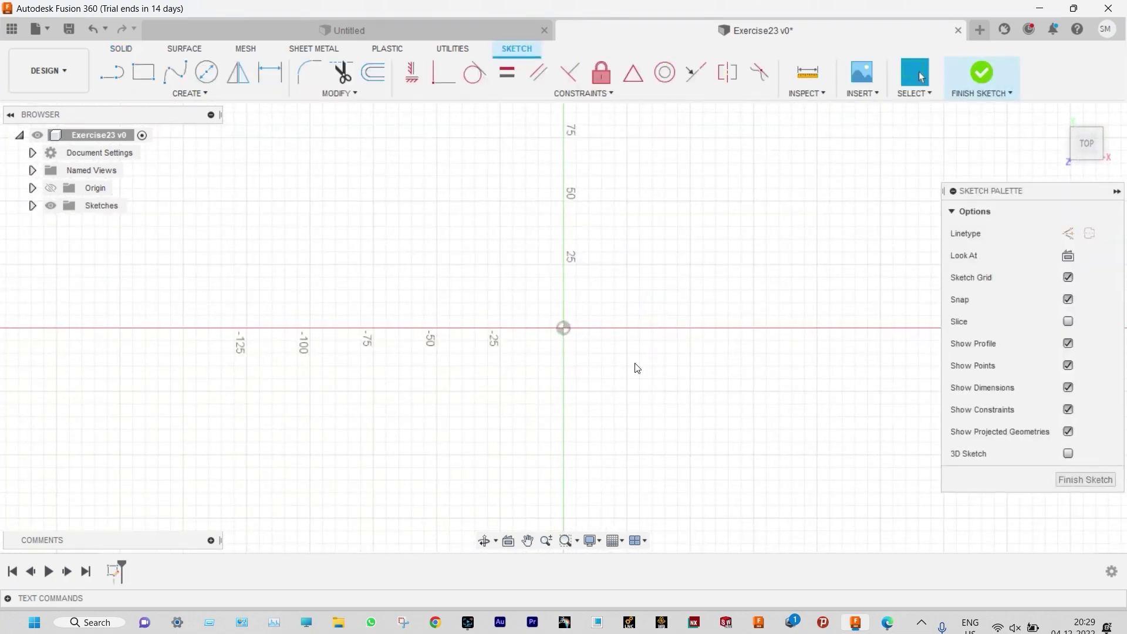
pyautogui.click(887, 625)
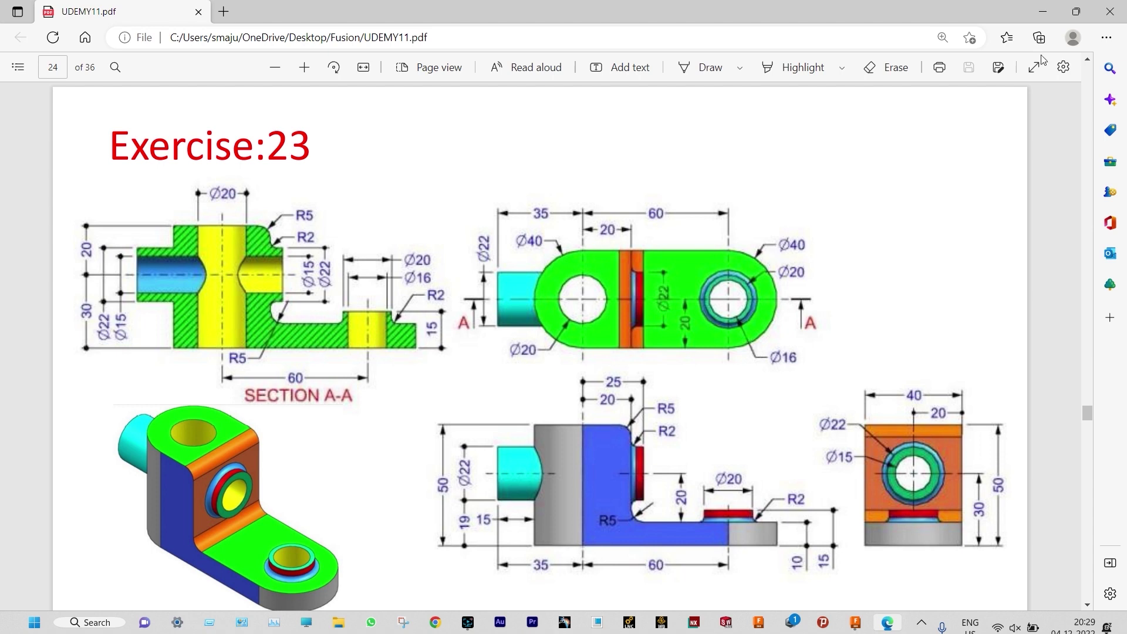
pyautogui.click(1043, 11)
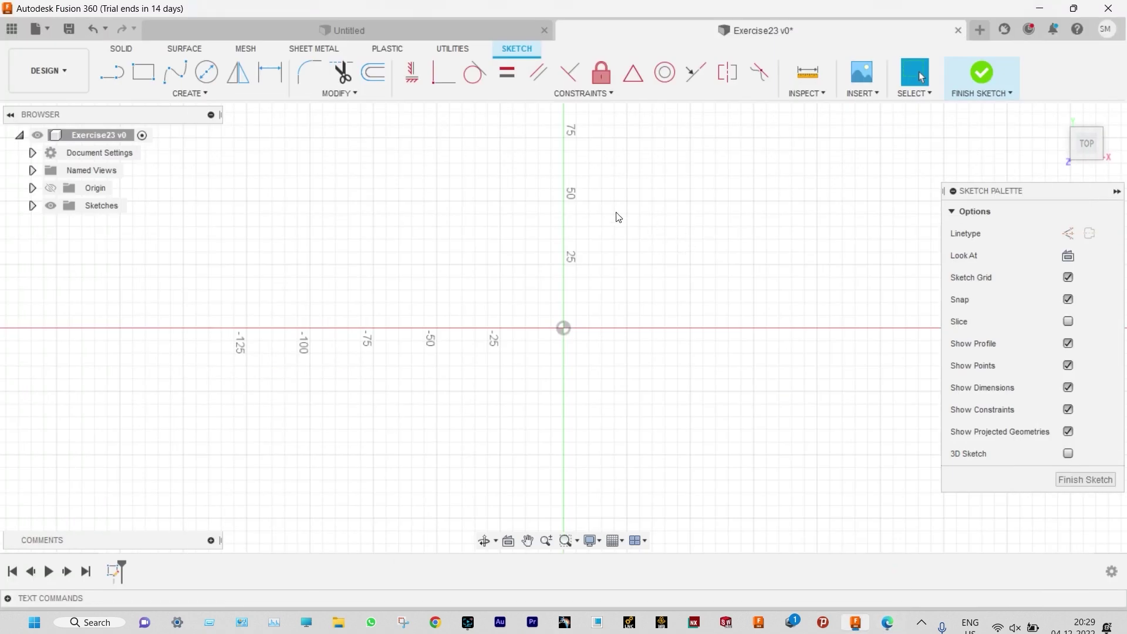
# Draw a horizontal center point slot at the origin, about 180 mm between arc centers and about 40 mm wide
pyautogui.click(194, 93)
pyautogui.moveTo(179, 206)
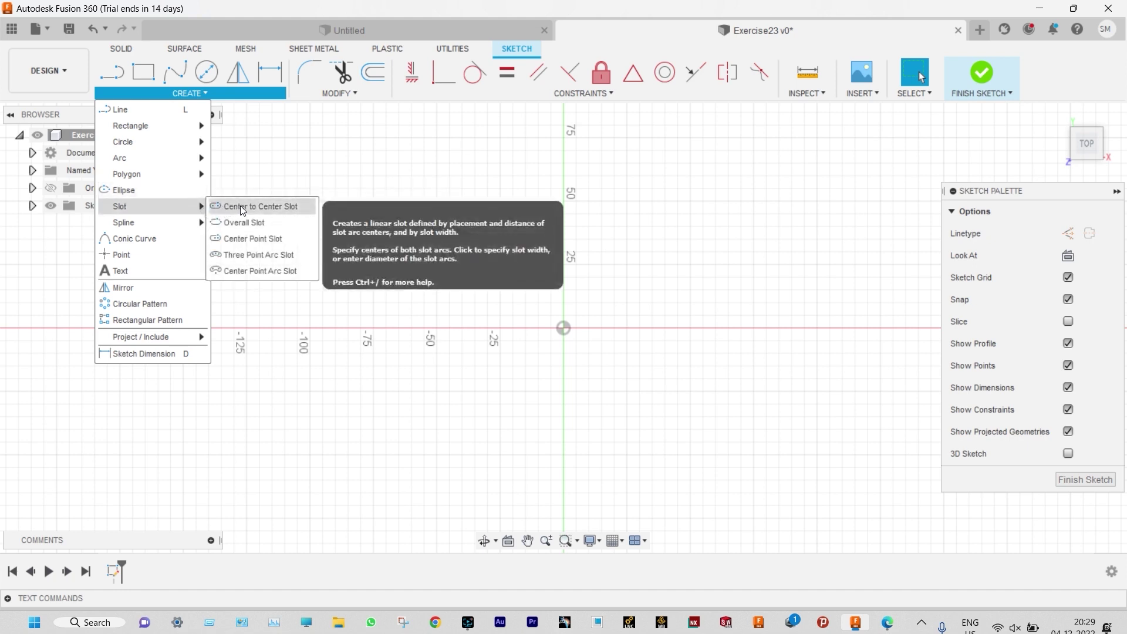
pyautogui.click(253, 238)
pyautogui.click(563, 328)
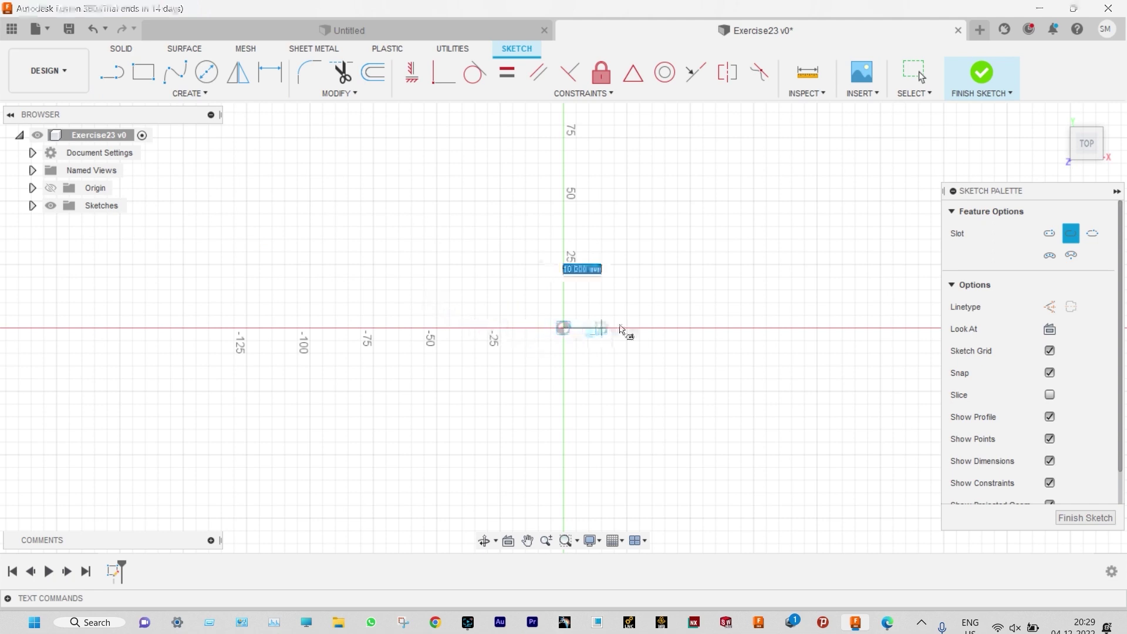
pyautogui.click(790, 332)
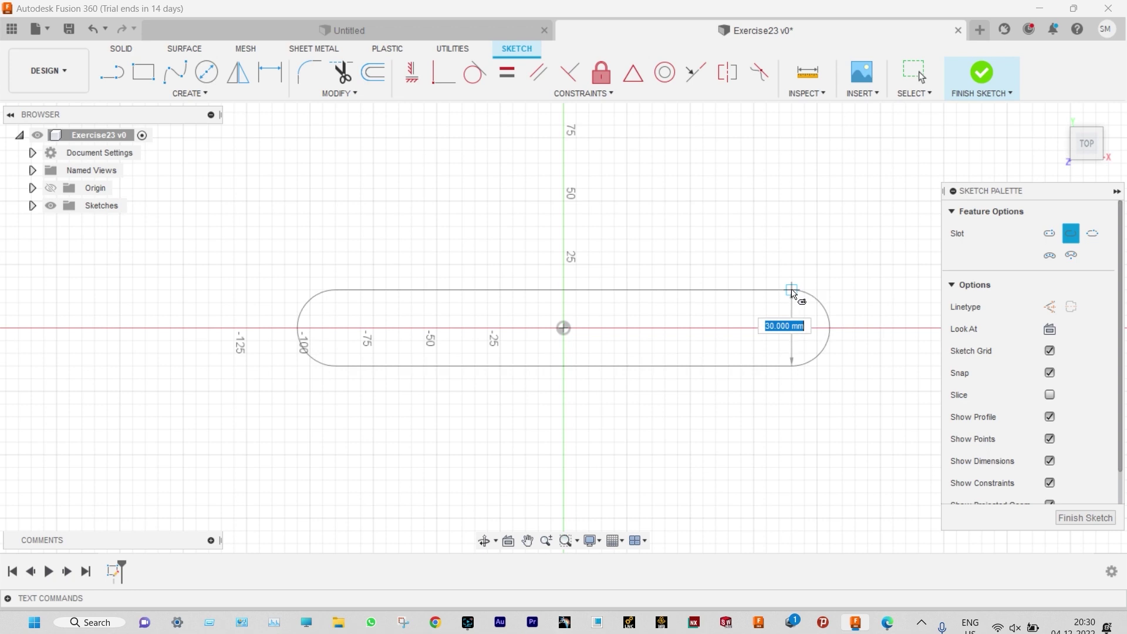
pyautogui.click(793, 282)
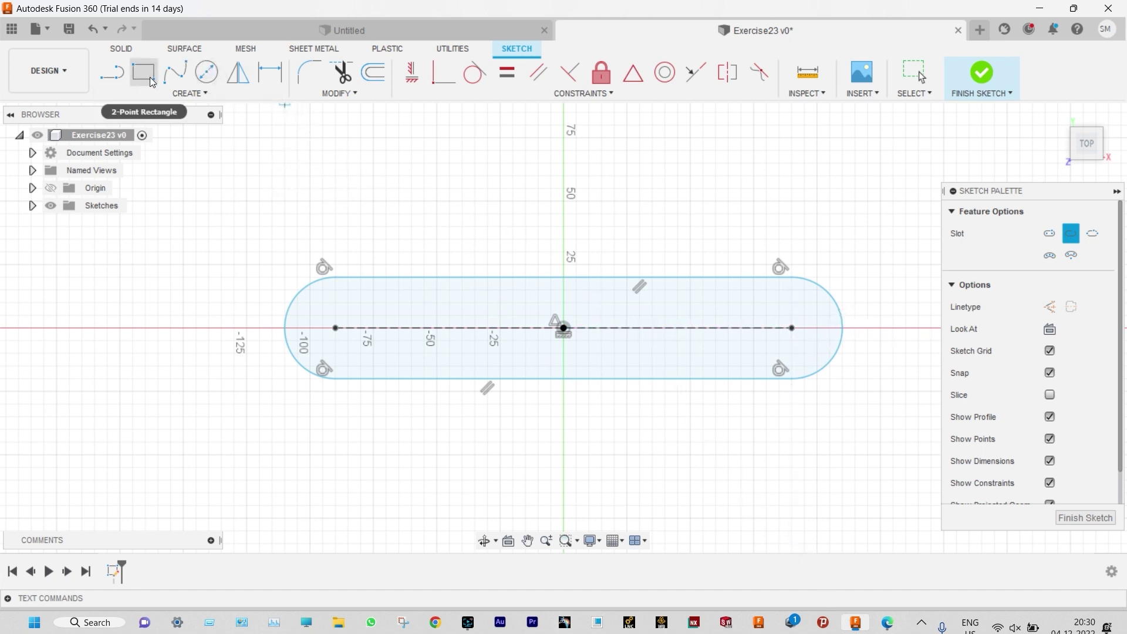
# Dimension the distance between the slot's arc centers to 60 mm
pyautogui.click(270, 72)
pyautogui.click(481, 328)
pyautogui.click(608, 459)
pyautogui.write('60')
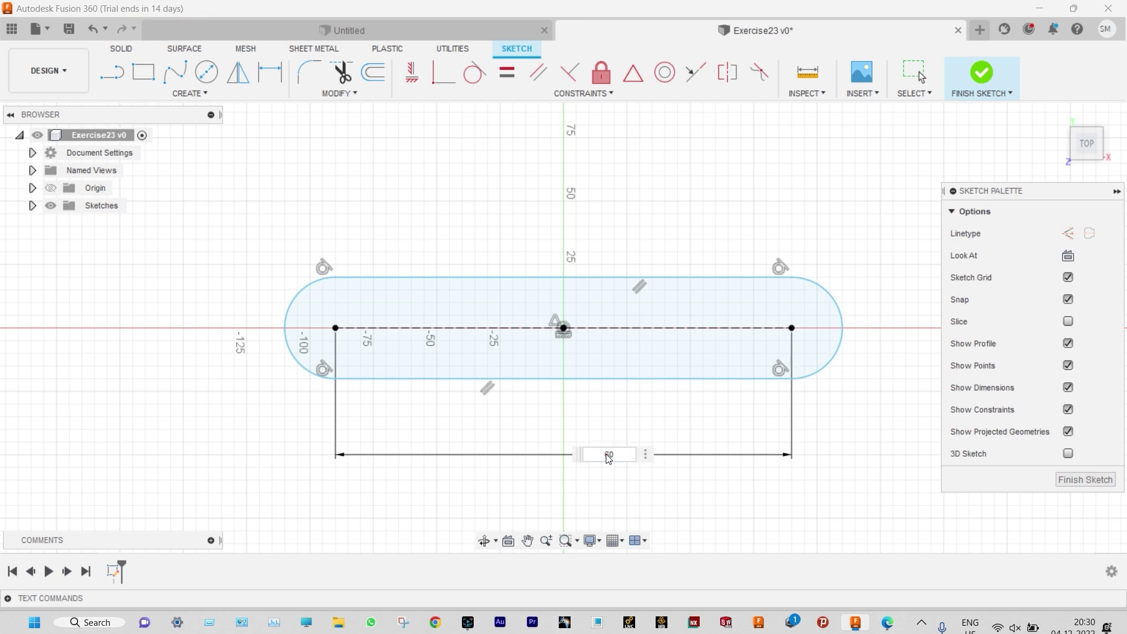
pyautogui.press('Return')
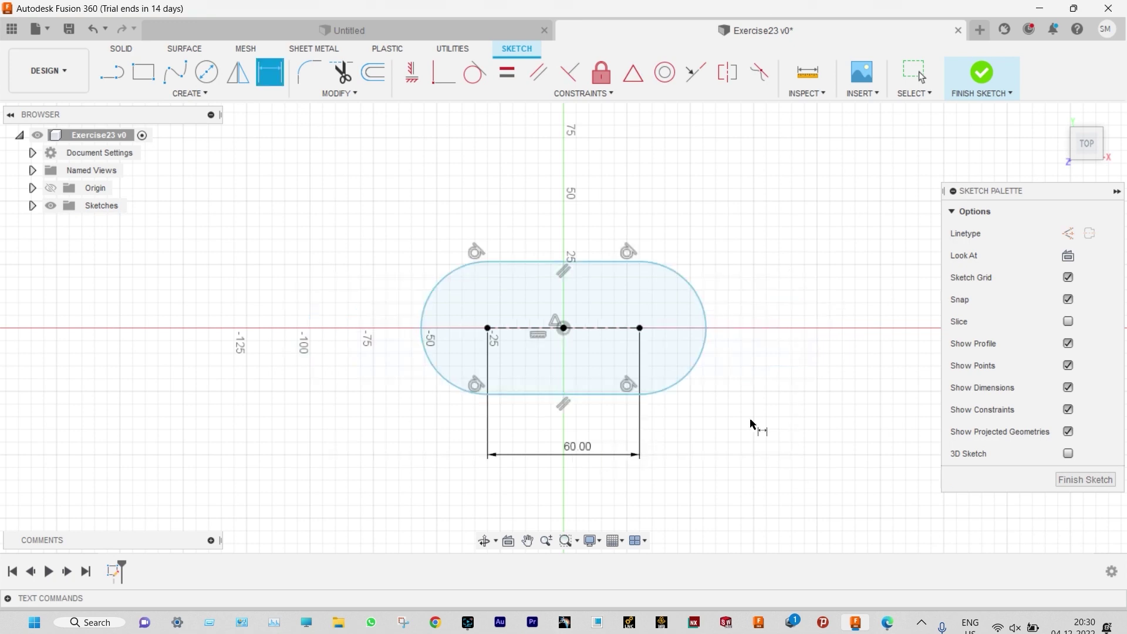
# Dimension the radius of the slot's right end arc to 20 mm
pyautogui.click(702, 362)
pyautogui.click(739, 401)
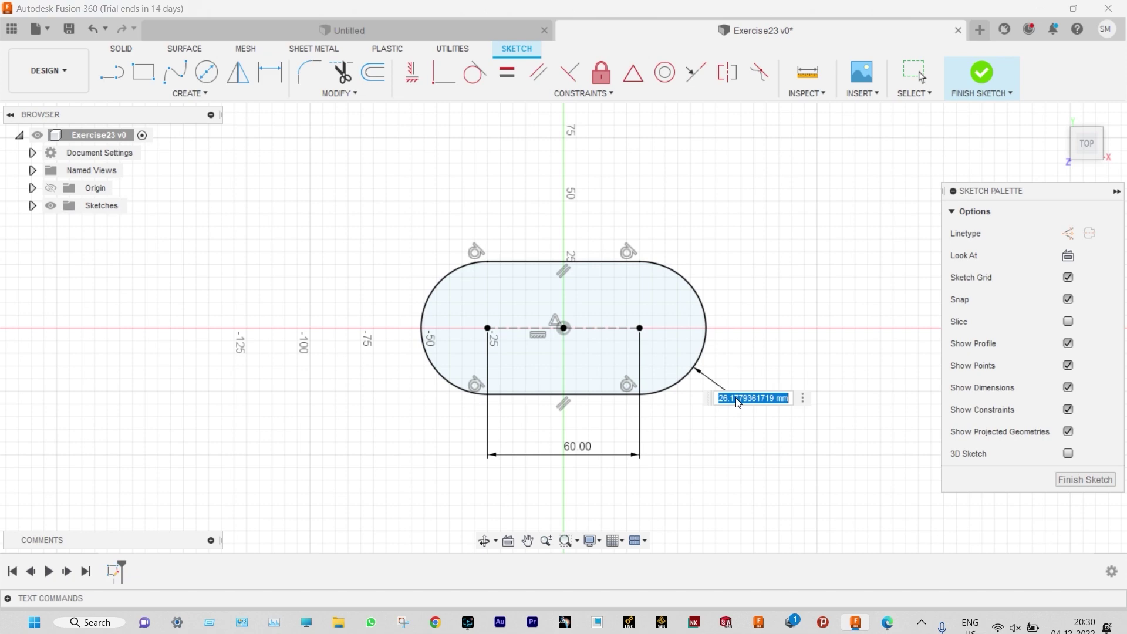
pyautogui.write('20')
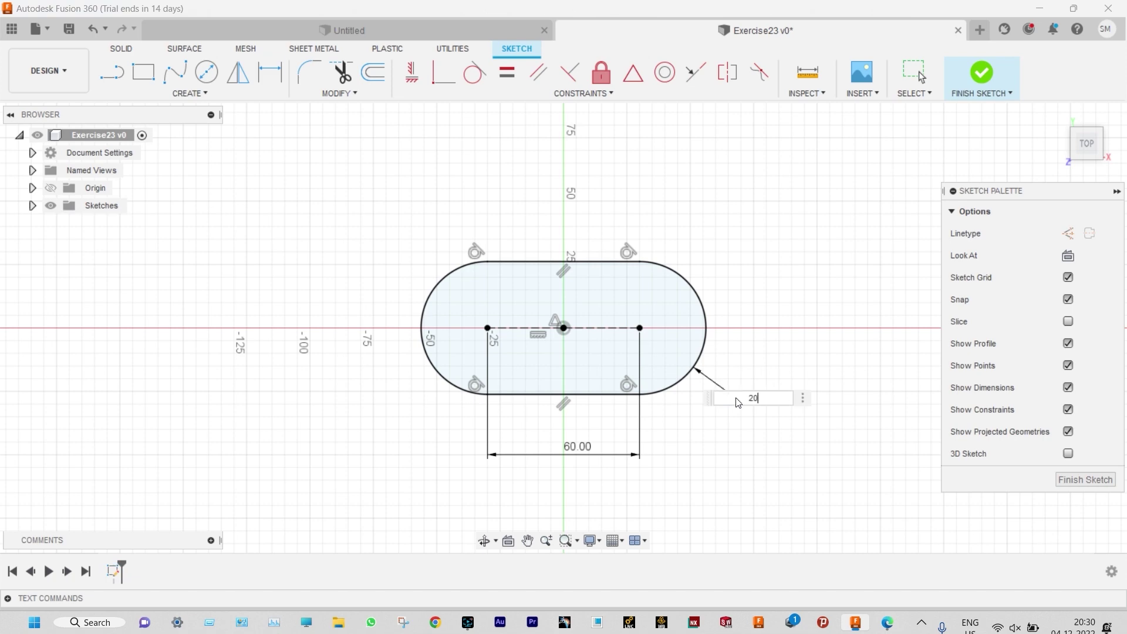
pyautogui.press('Return')
pyautogui.scroll(3, 699, 399)
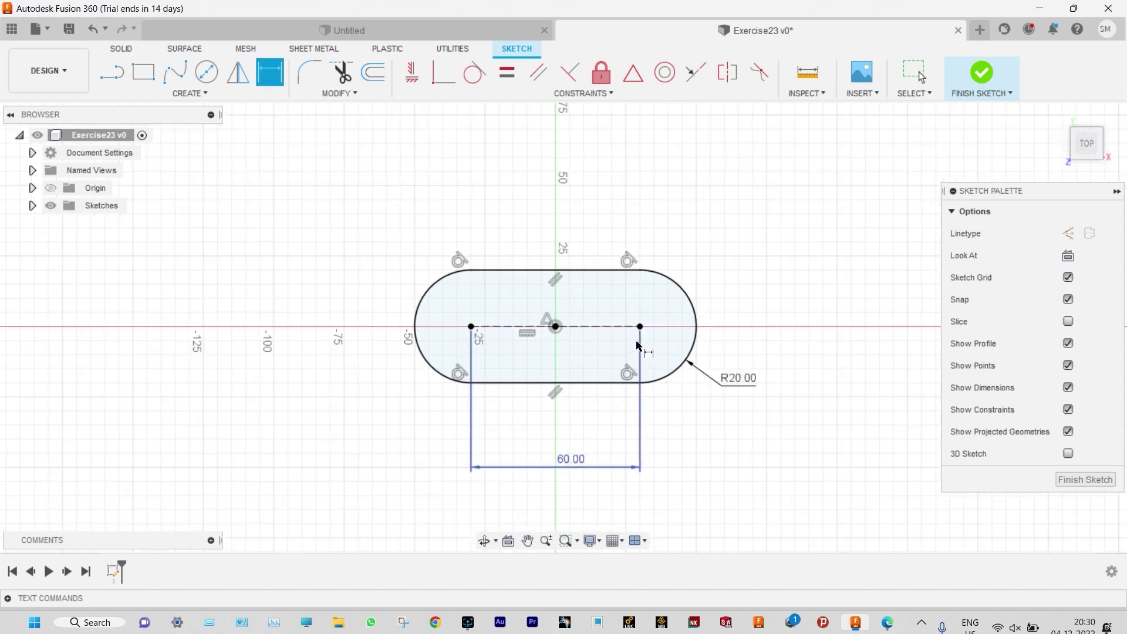
# After checking the drawing, sketch a circle about 20 mm in diameter on the slot's left center and a 16 mm circle on its right center
pyautogui.click(887, 623)
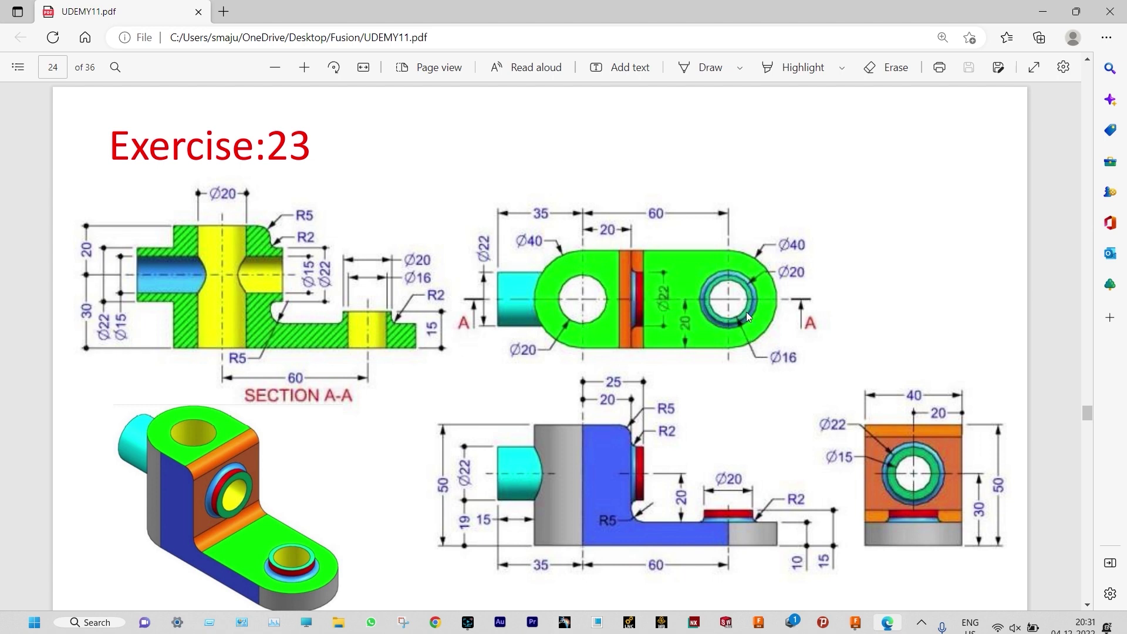
pyautogui.click(1044, 12)
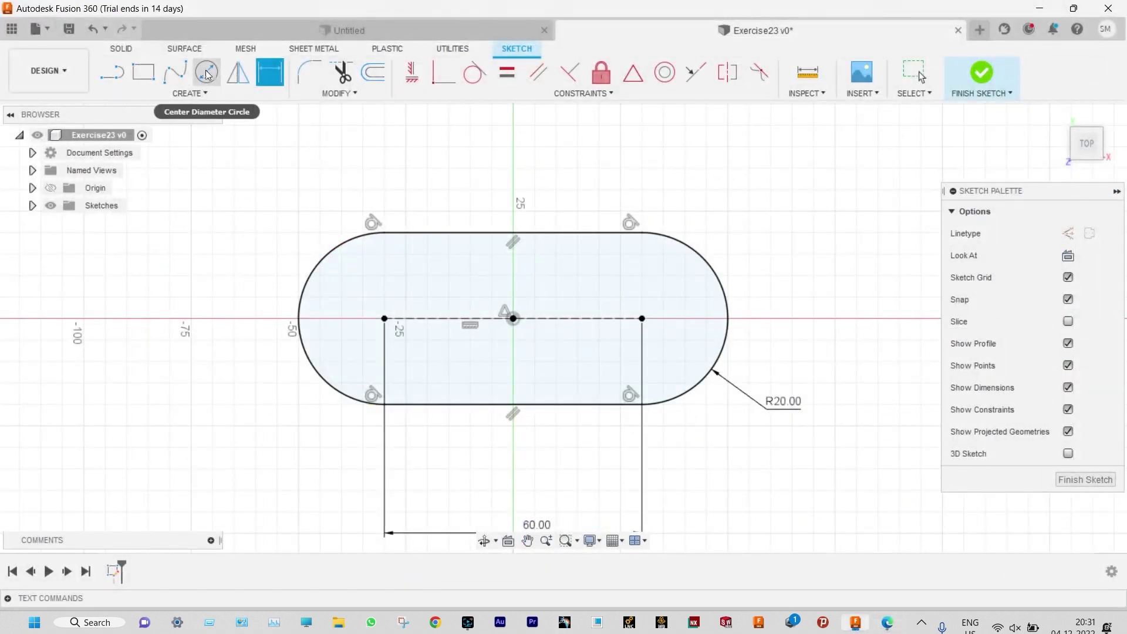
pyautogui.click(206, 72)
pyautogui.click(384, 318)
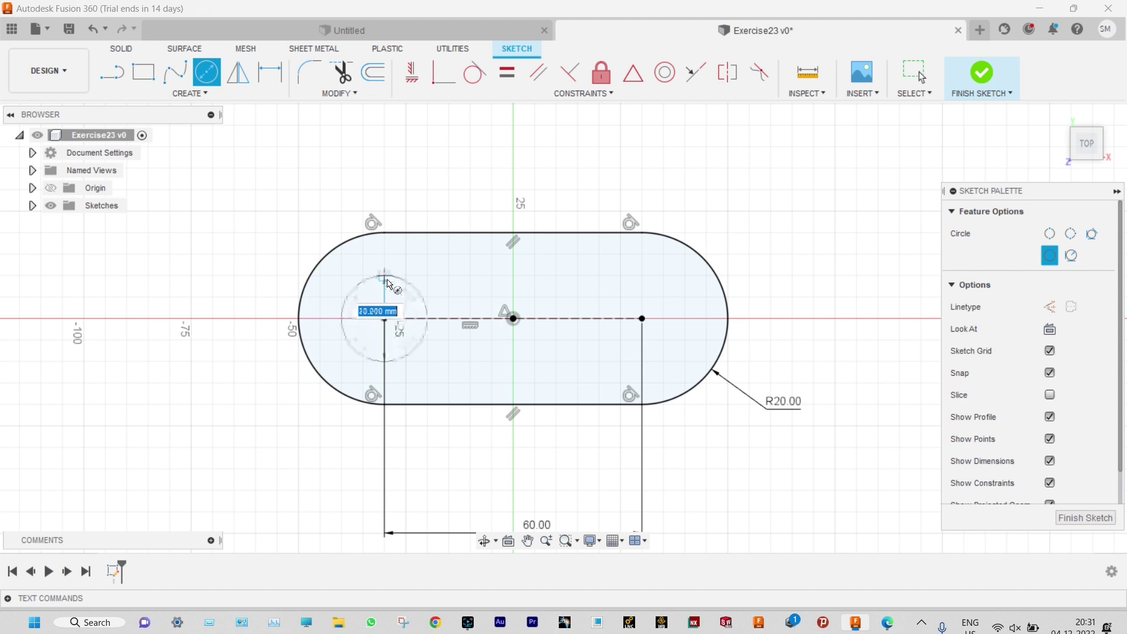
pyautogui.click(387, 281)
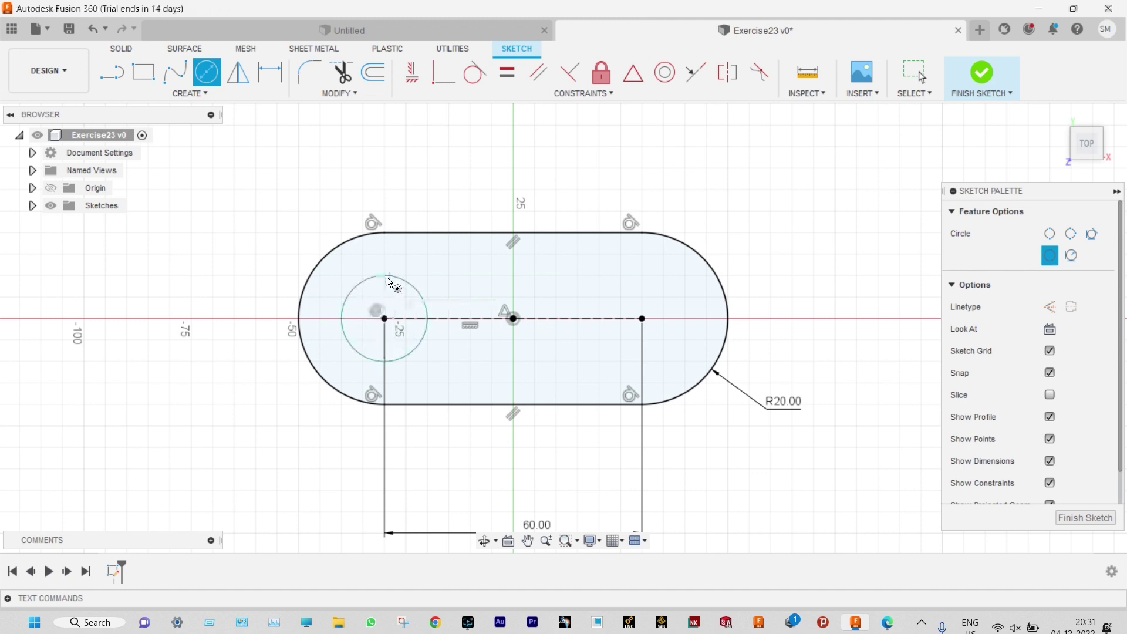
pyautogui.click(641, 319)
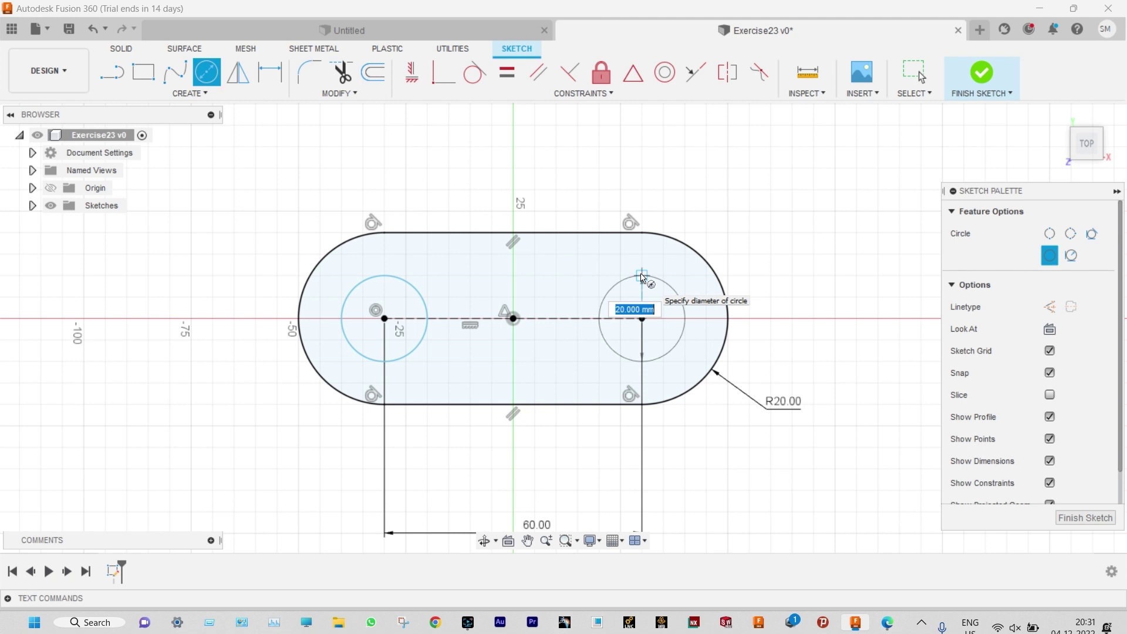
pyautogui.write('16')
pyautogui.press('Return')
# Dimension the circle on the slot's left center with a diameter of 20 mm
pyautogui.press('d')
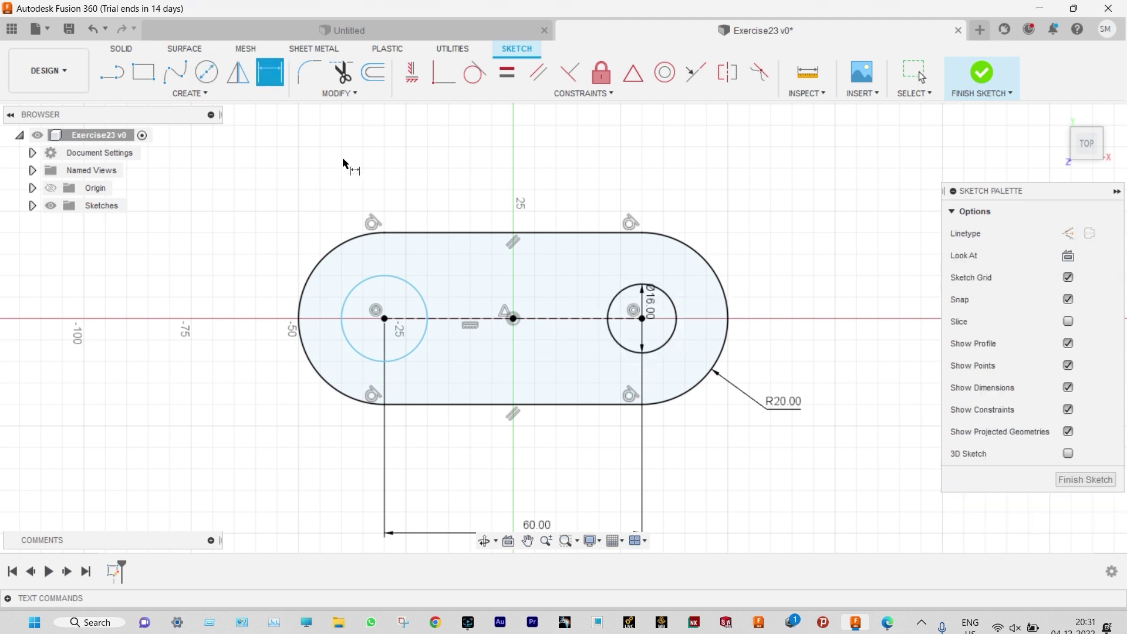
pyautogui.click(390, 281)
pyautogui.click(414, 199)
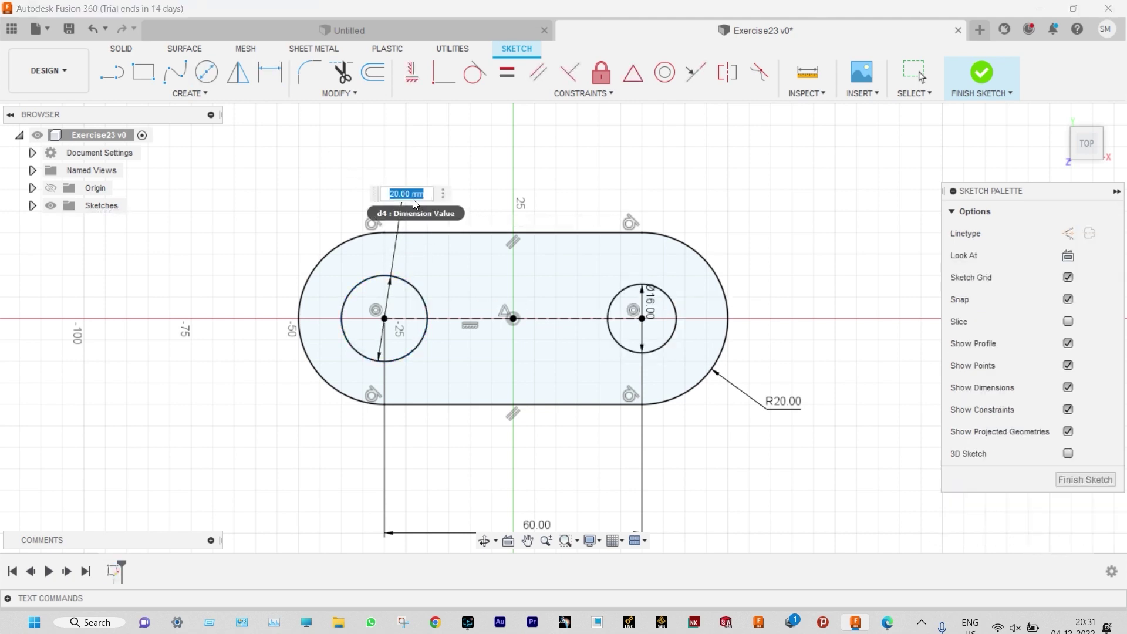
pyautogui.press('Return')
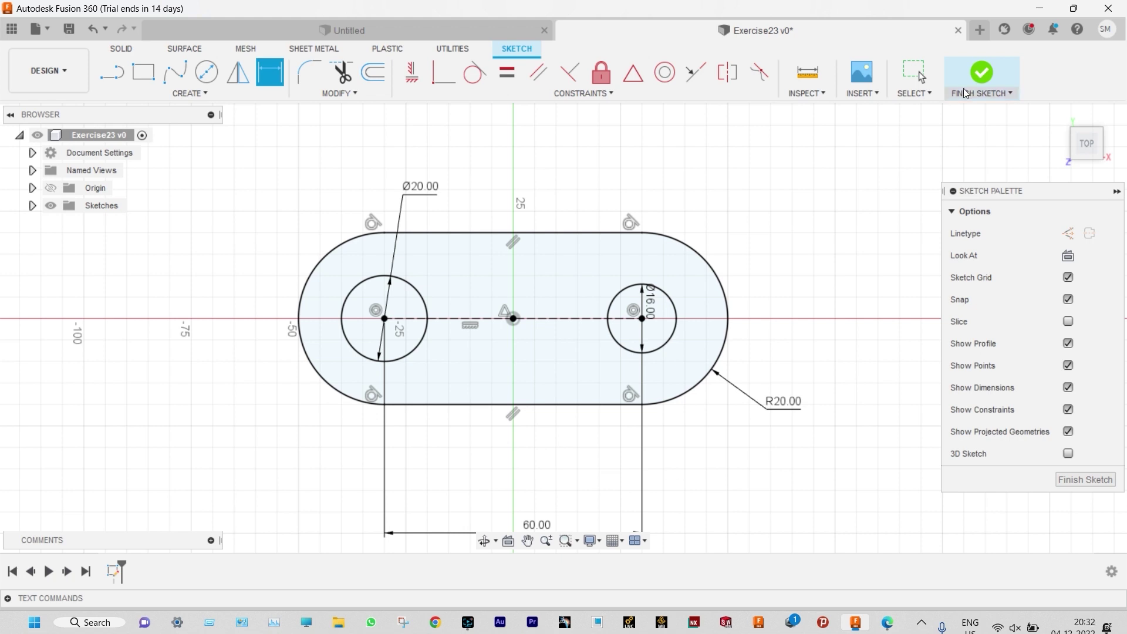
# Check the exercise drawing and sketch a vertical line across the slot between its two straight edges, just beside the left circle
pyautogui.click(889, 628)
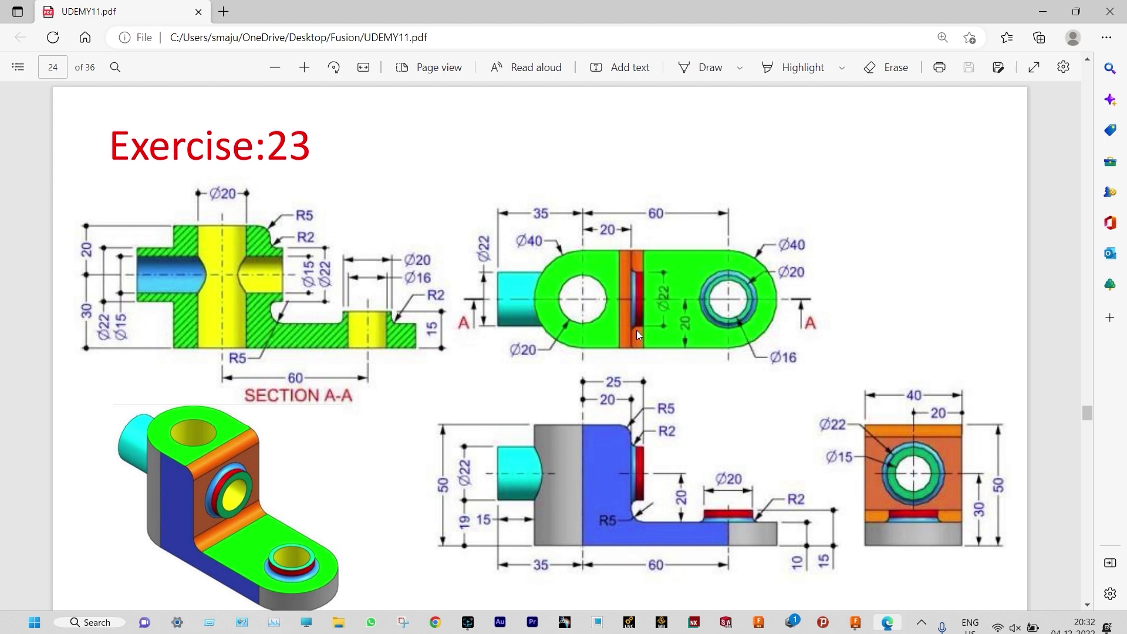
pyautogui.click(1043, 12)
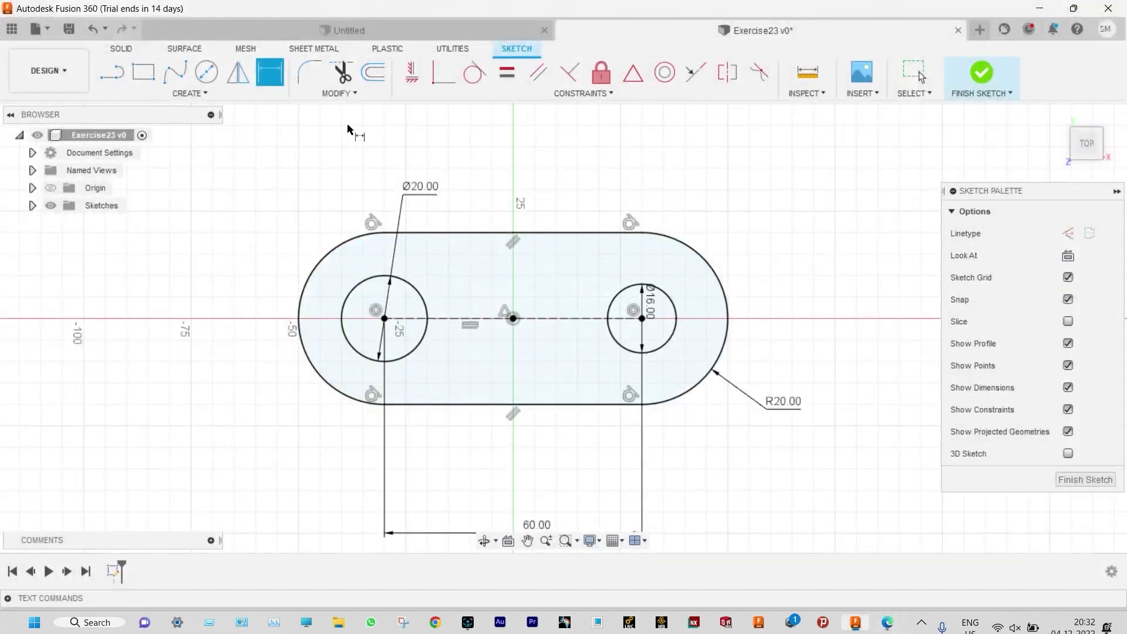
pyautogui.press('l')
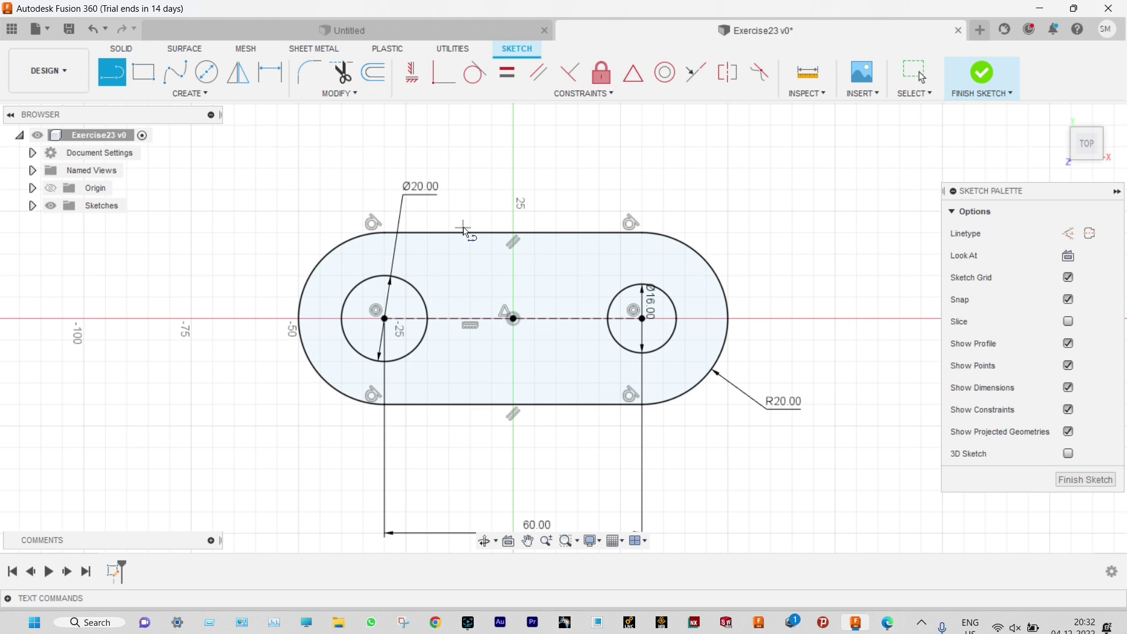
pyautogui.click(465, 232)
pyautogui.doubleClick(461, 403)
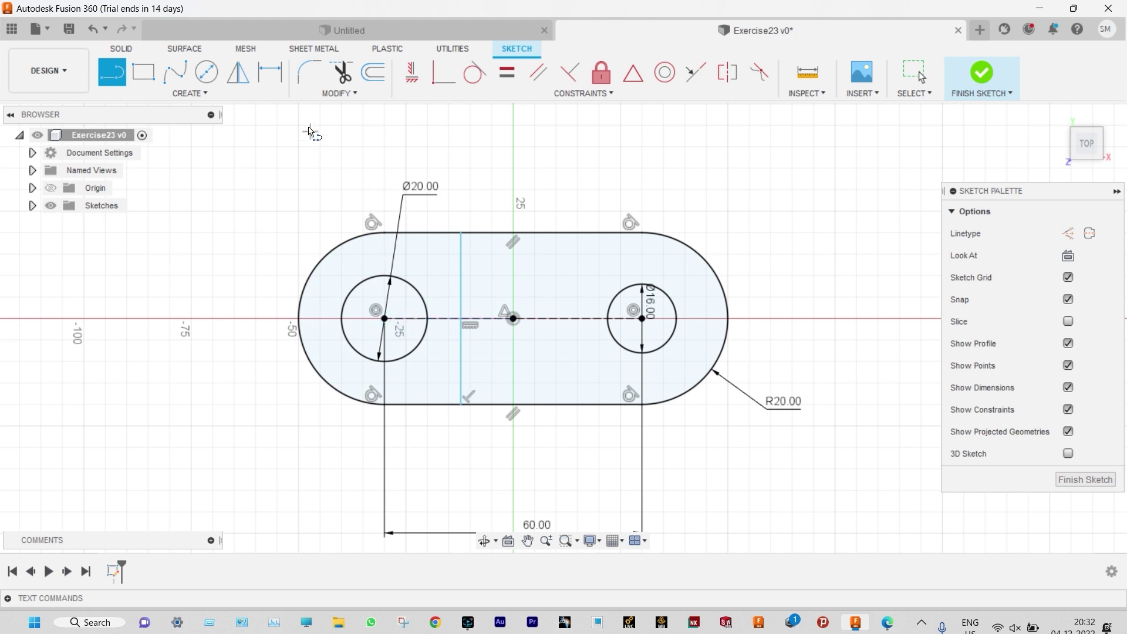
# Dimension the vertical line 20 mm from the left circle's center and finish the base sketch
pyautogui.click(276, 82)
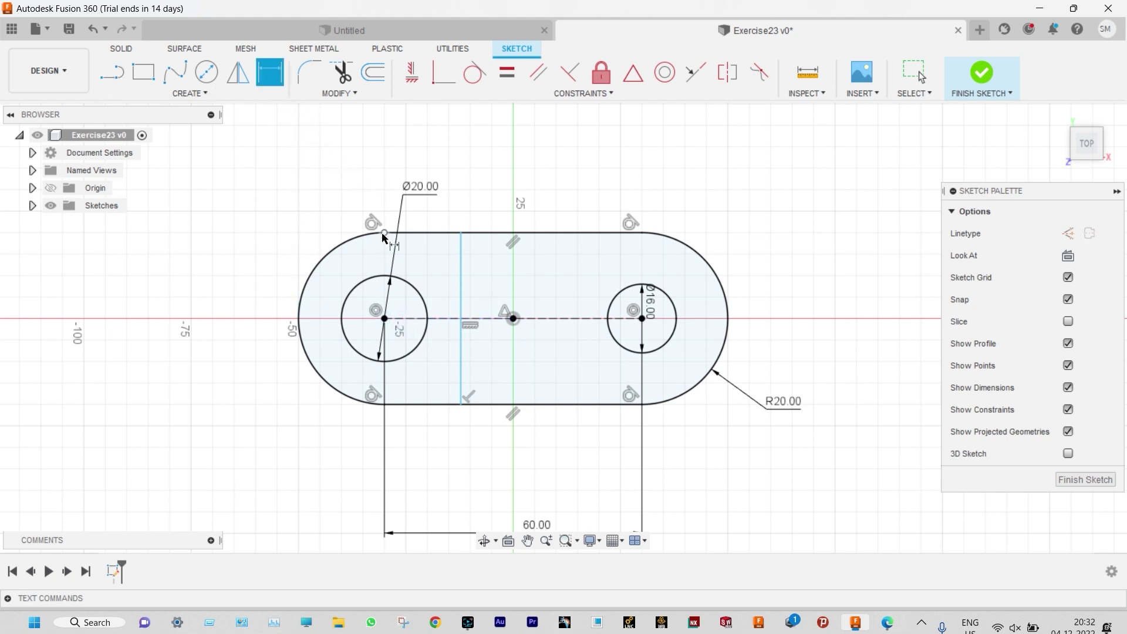
pyautogui.click(385, 319)
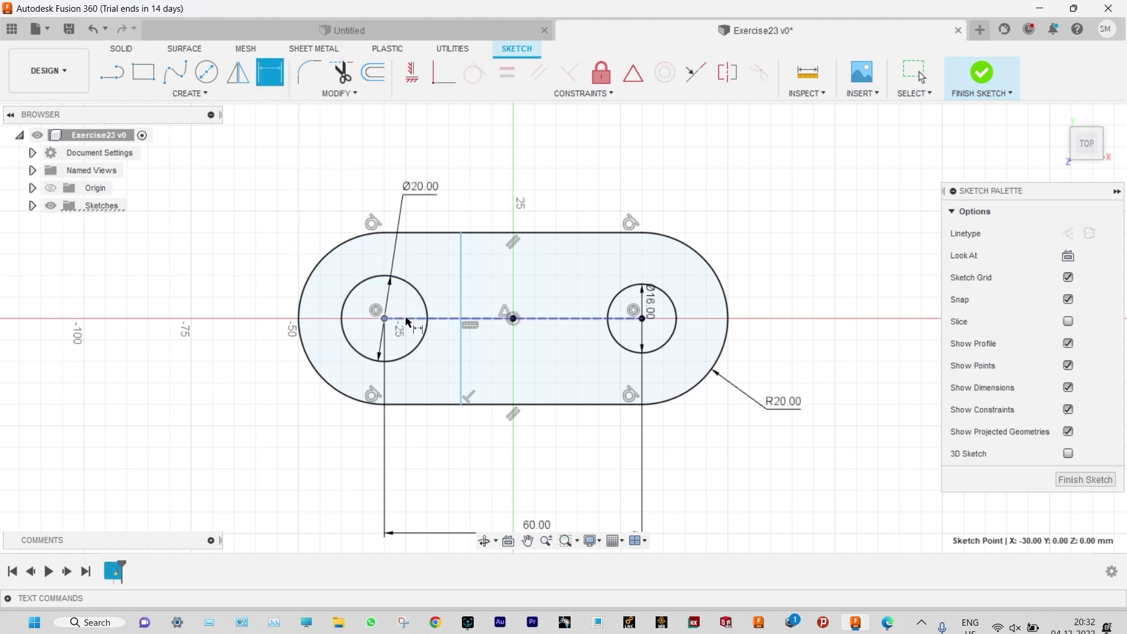
pyautogui.click(460, 301)
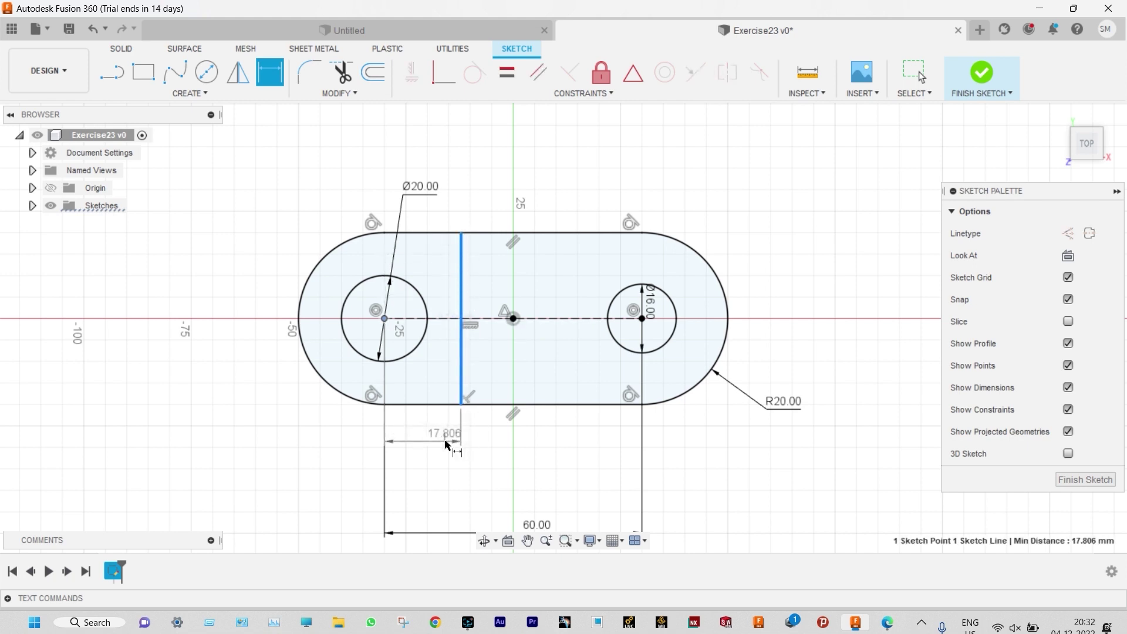
pyautogui.click(445, 444)
pyautogui.write('20')
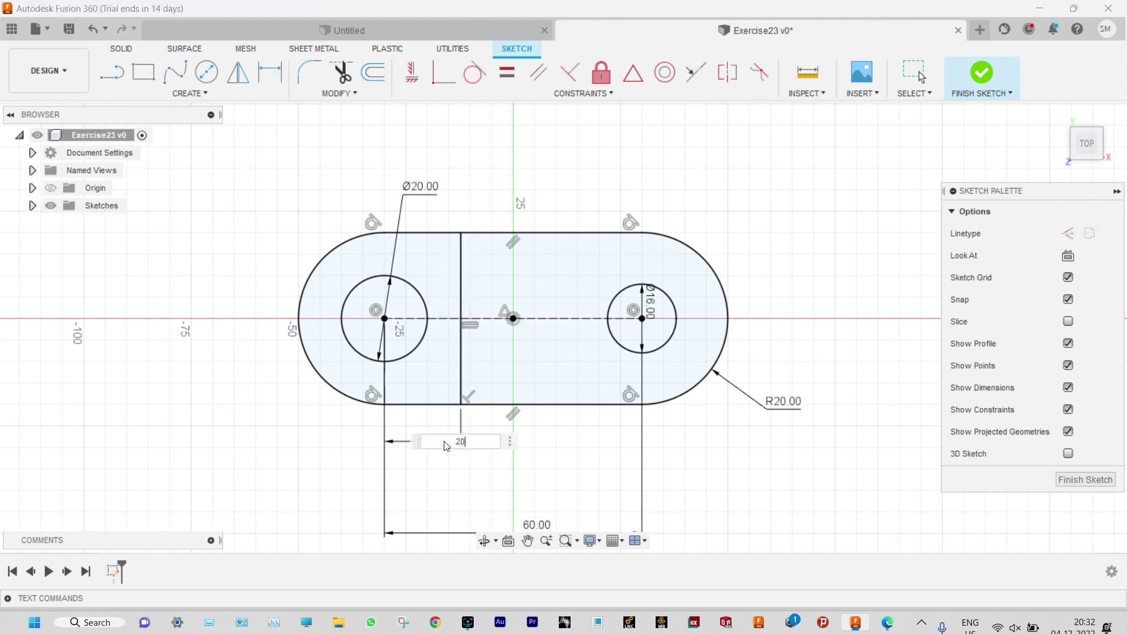
pyautogui.press('Return')
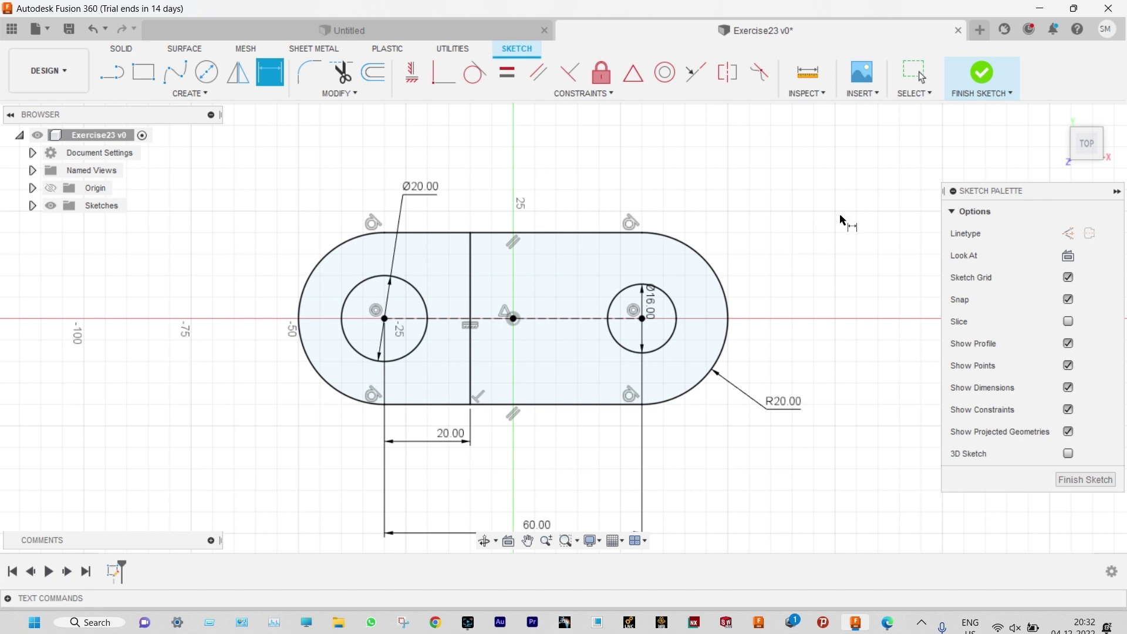
pyautogui.moveTo(914, 168); pyautogui.dragTo(937, 143, button='right')
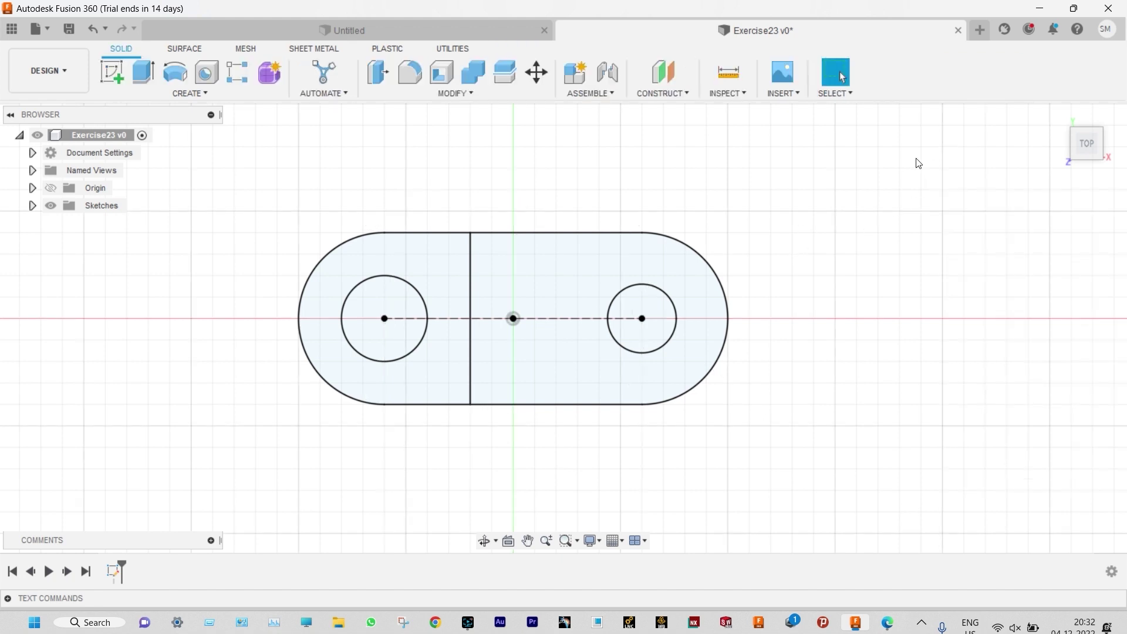
# After checking the exercise drawing, extrude both slot profiles around the two holes 10 mm as a new body
pyautogui.click(886, 625)
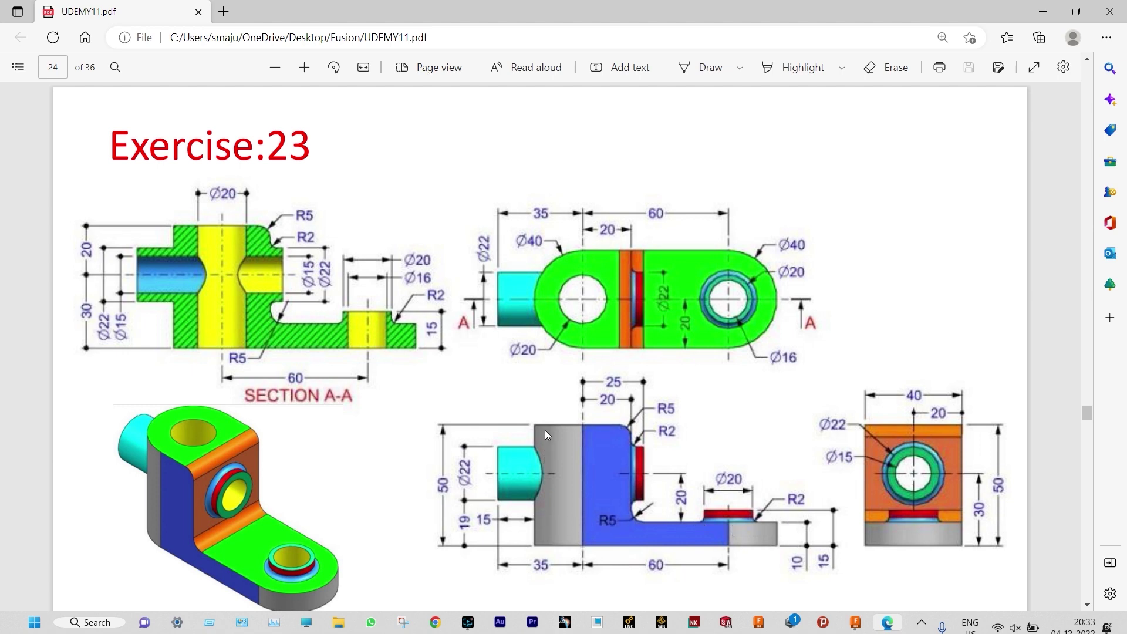
pyautogui.click(1043, 11)
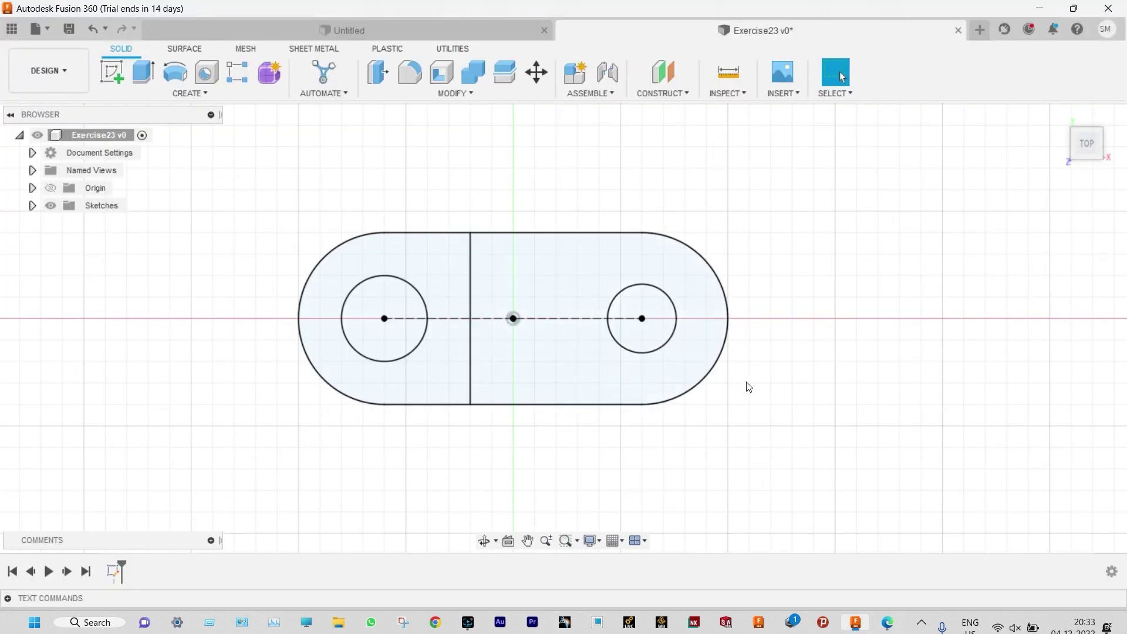
pyautogui.click(146, 77)
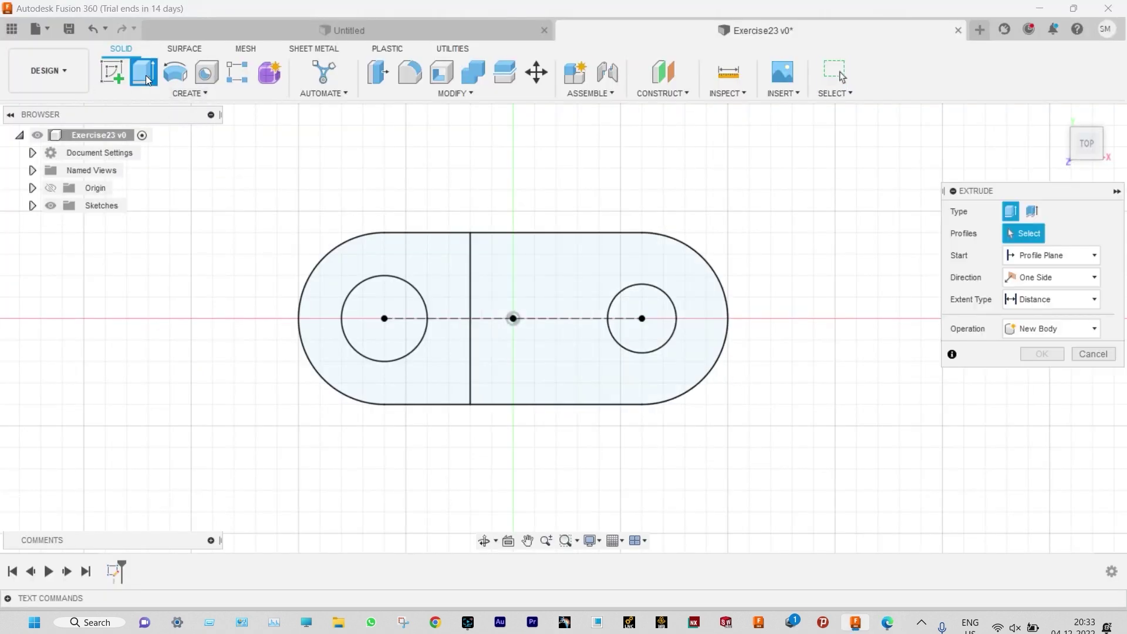
pyautogui.click(435, 287)
pyautogui.click(566, 320)
pyautogui.keyDown('shift'); pyautogui.moveTo(751, 488); pyautogui.dragTo(746, 409, button='middle'); pyautogui.keyUp('shift')
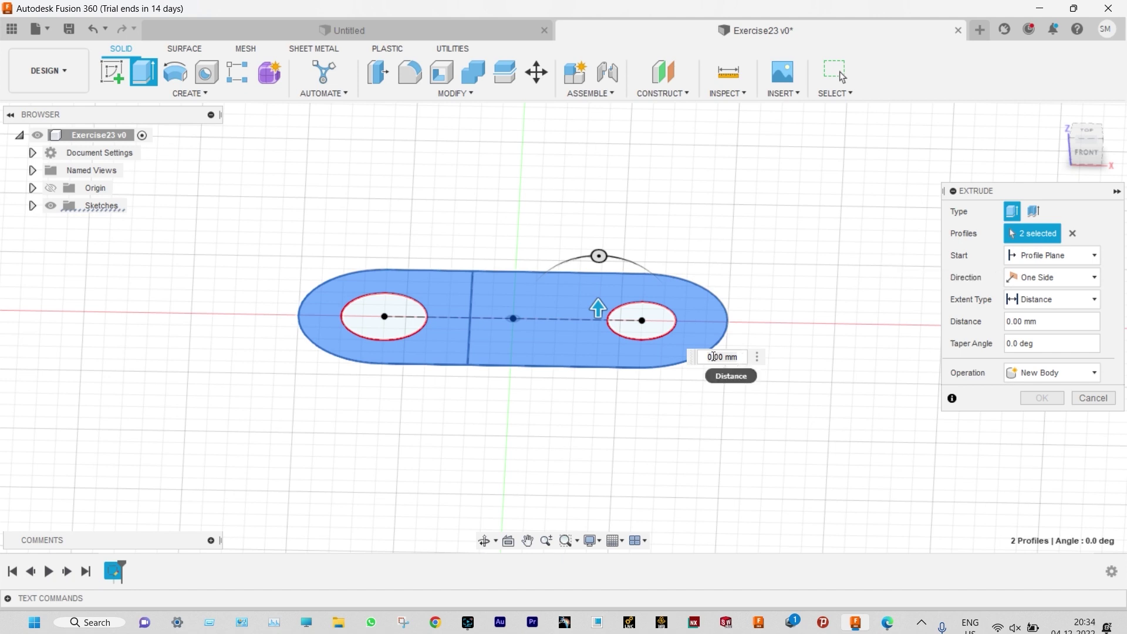
pyautogui.write('1')
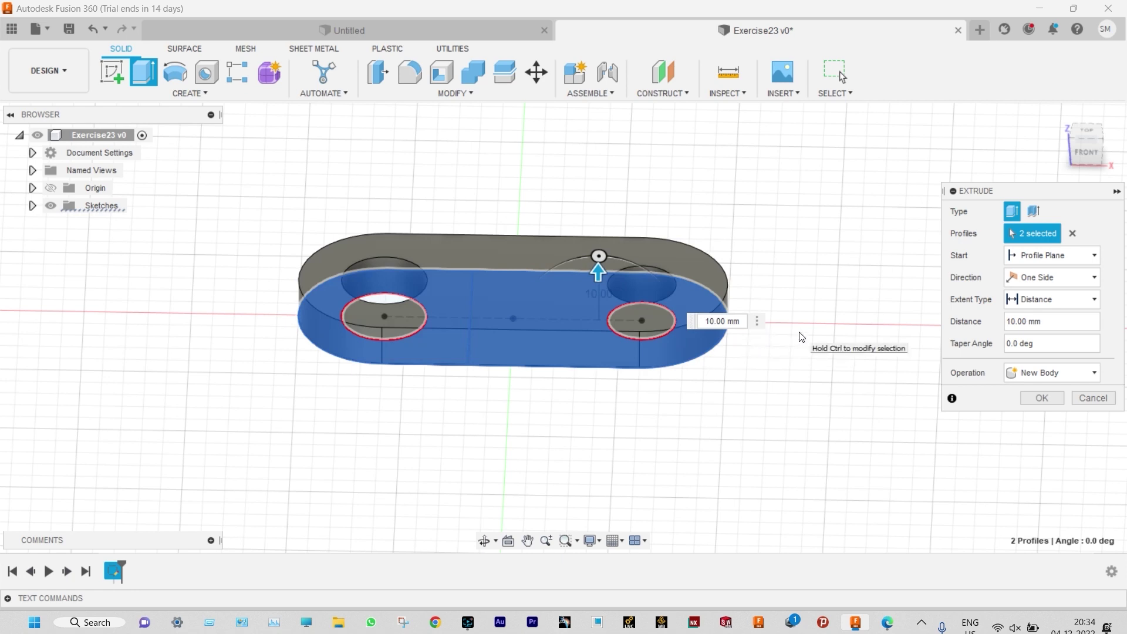
pyautogui.click(1035, 402)
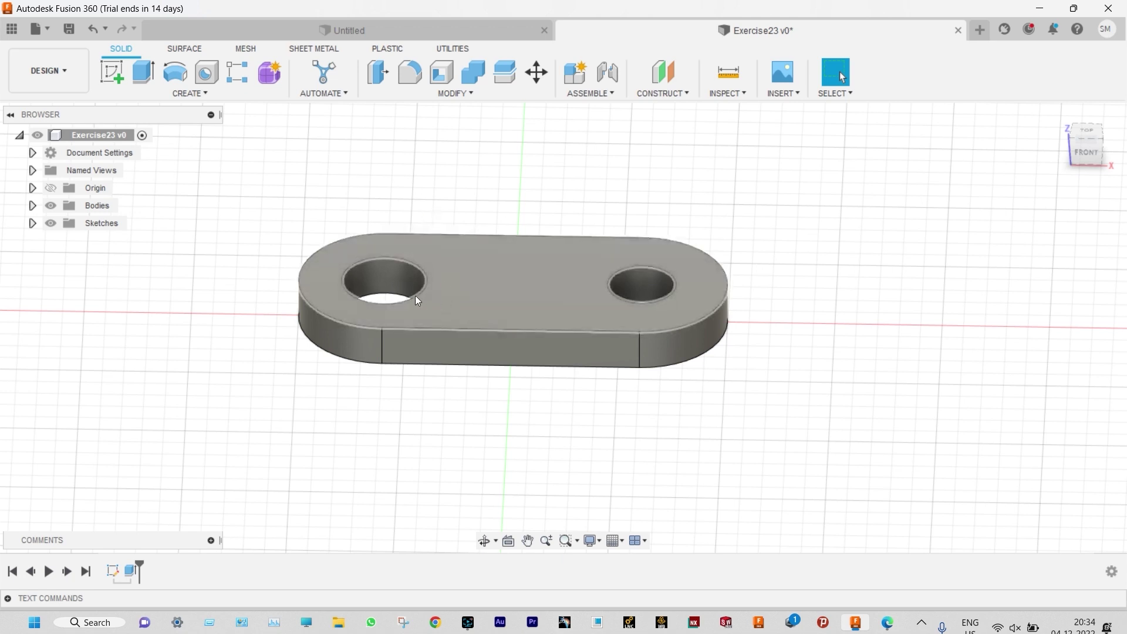
# Reuse the base sketch to extrude the left profile around the 20 mm hole by 50 mm, using the Join operation
pyautogui.click(32, 223)
pyautogui.press('e')
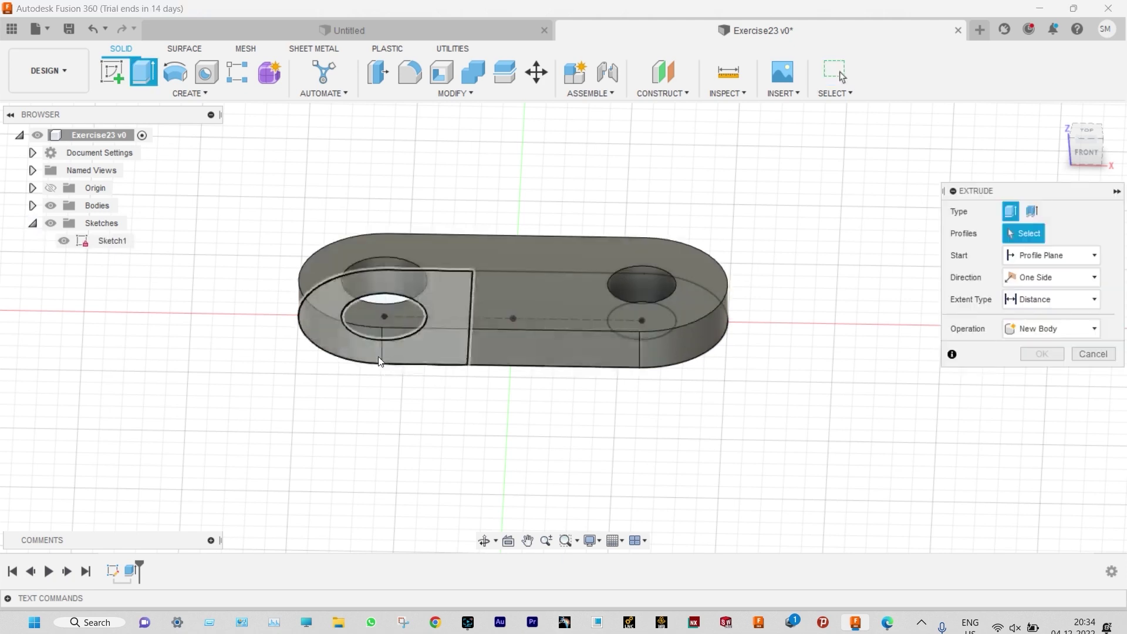
pyautogui.click(362, 354)
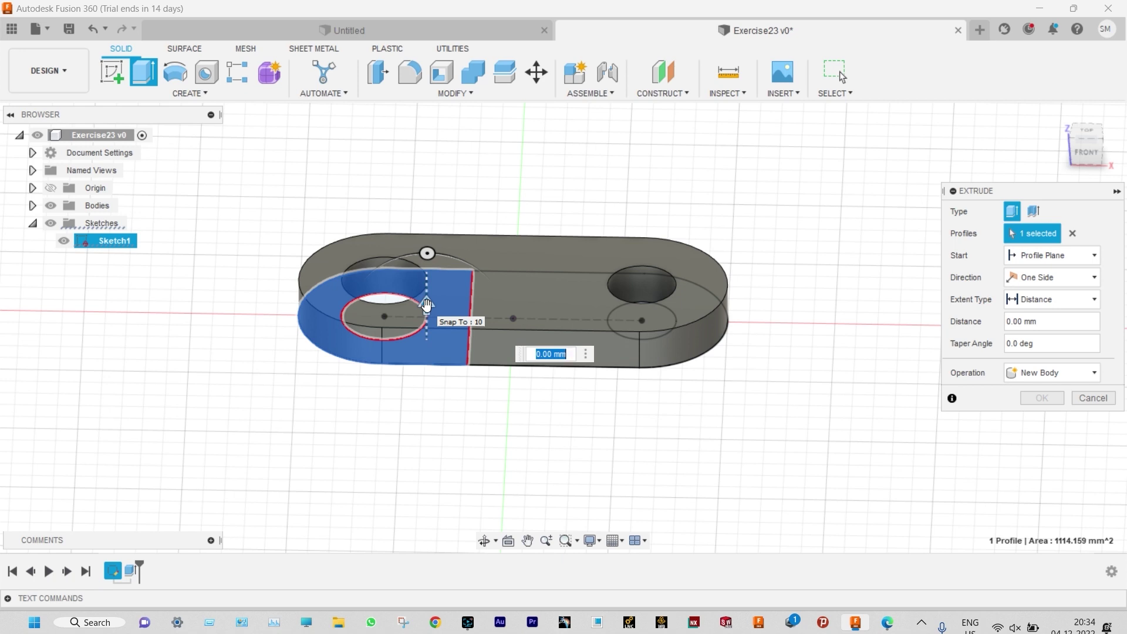
pyautogui.write('50')
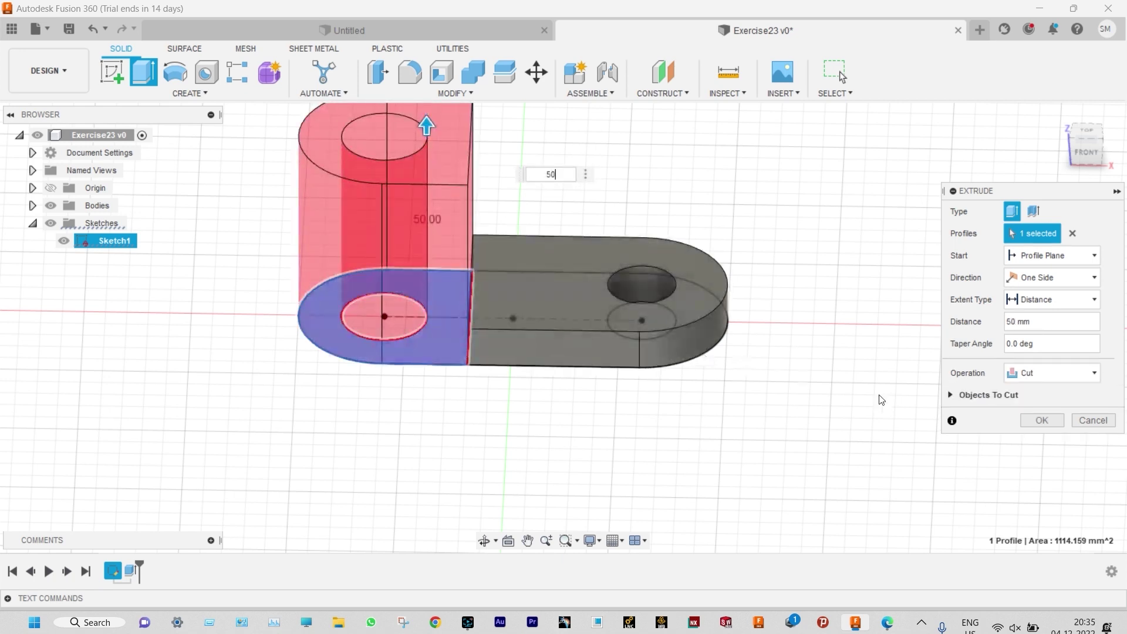
pyautogui.click(1088, 375)
pyautogui.click(1034, 391)
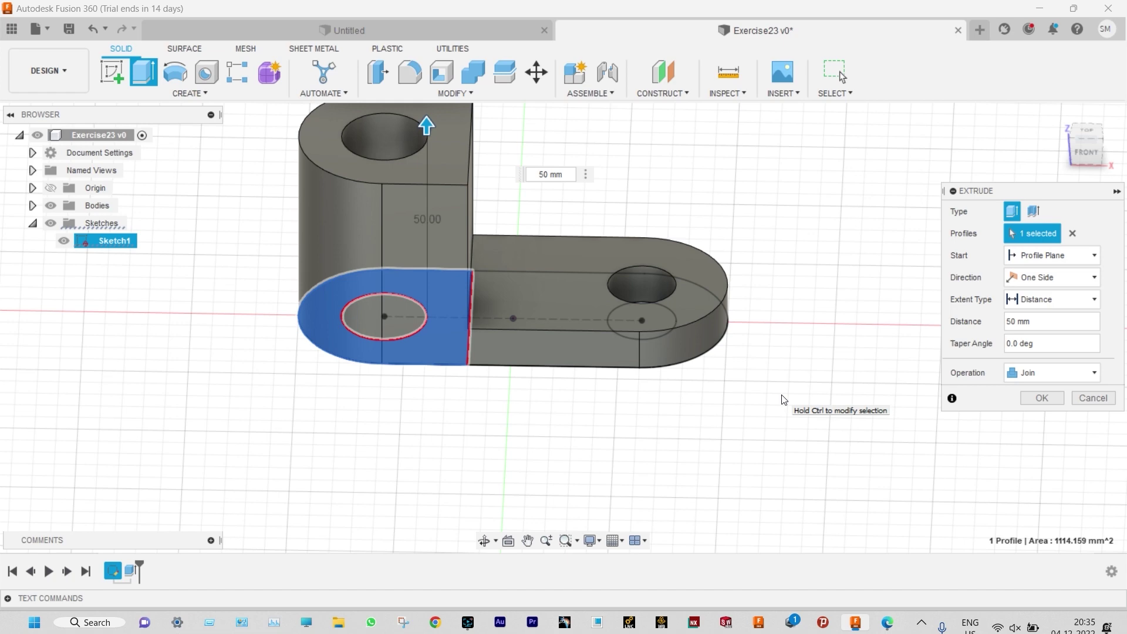
pyautogui.click(1043, 398)
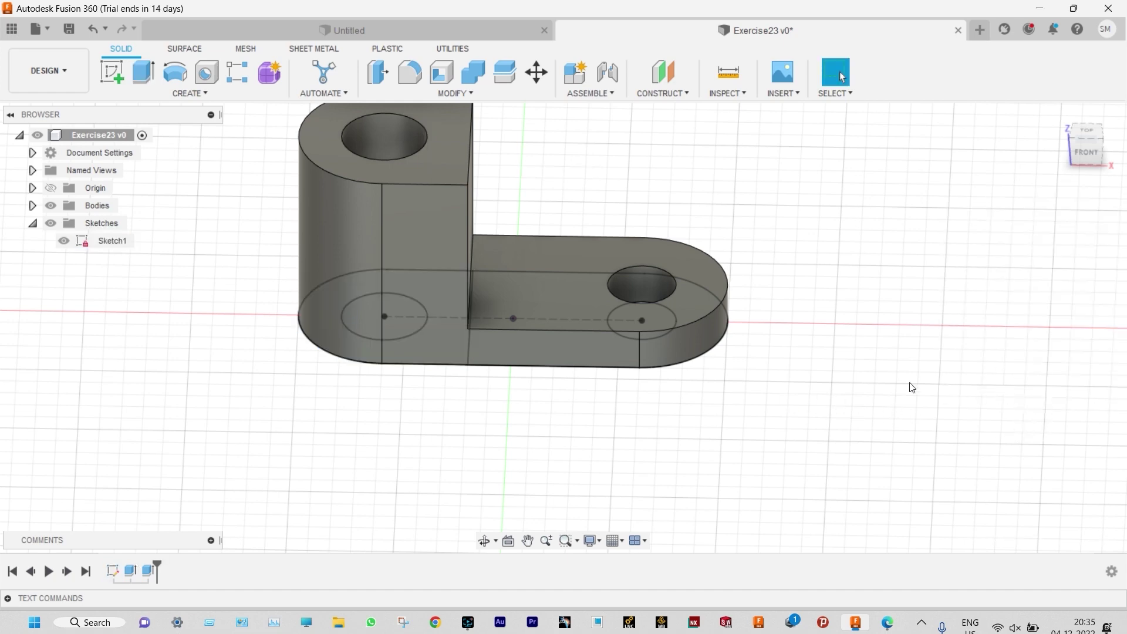
# Hide the base sketch Sketch1 so only the solid body is displayed
pyautogui.scroll(-3, 912, 388)
pyautogui.click(69, 241)
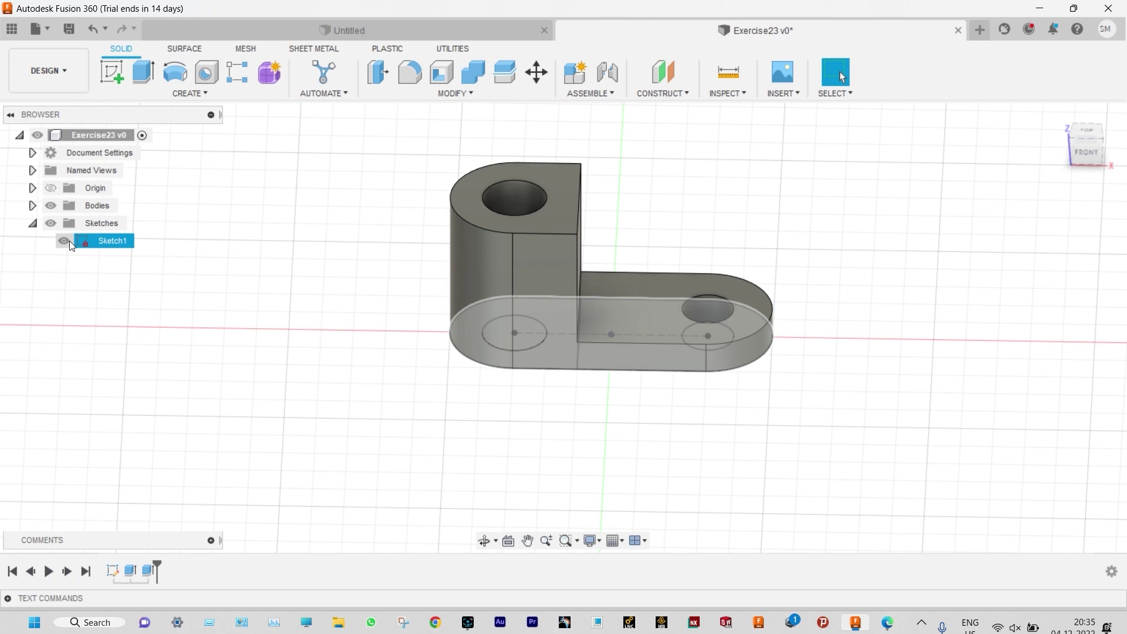
pyautogui.click(70, 241)
pyautogui.scroll(-1, 806, 222)
pyautogui.moveTo(804, 216); pyautogui.dragTo(750, 234, button='middle')
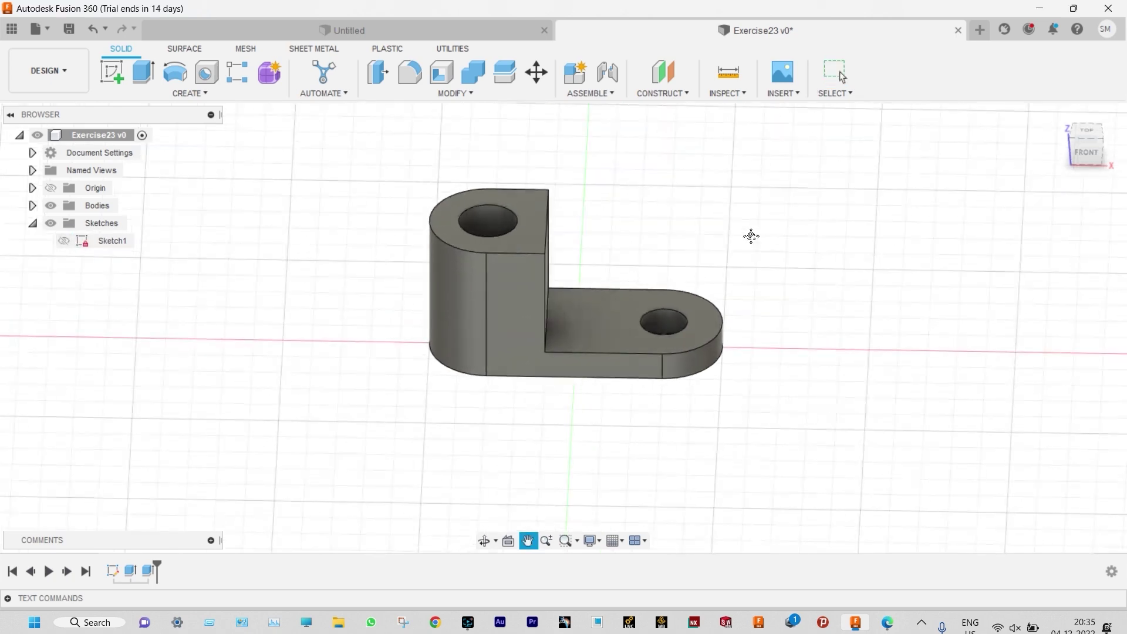
# Check the exercise drawing and fillet the inner edge between the upright block and the base plate with a 5 mm radius
pyautogui.click(888, 623)
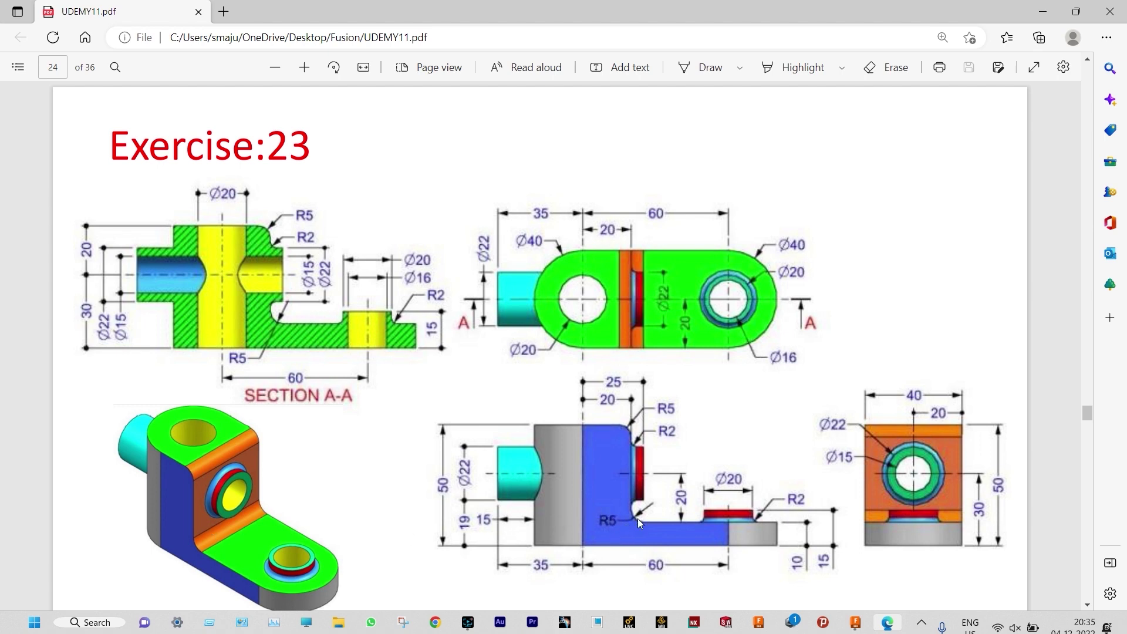
pyautogui.click(1043, 11)
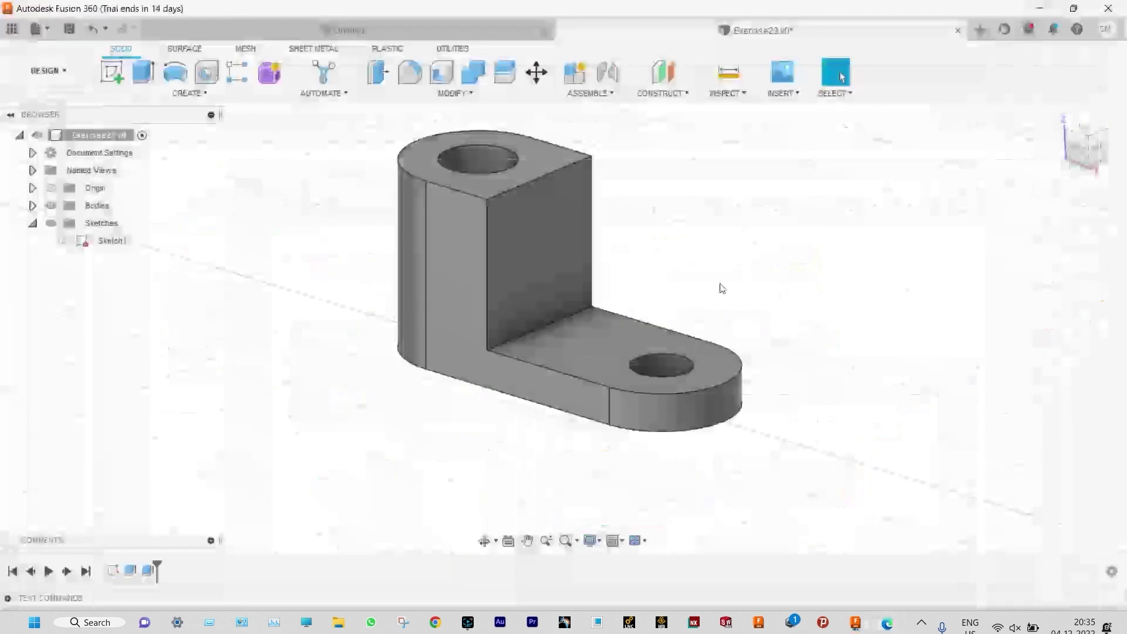
pyautogui.click(531, 334)
pyautogui.click(410, 74)
pyautogui.write('5')
pyautogui.press('Return')
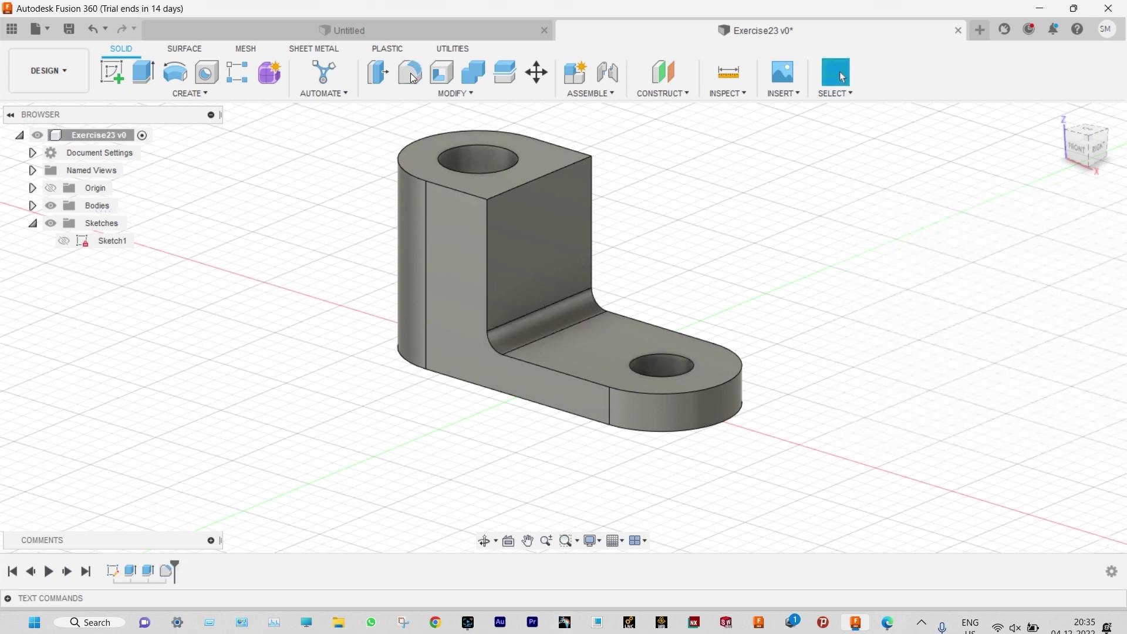
# On the base plate's upper face, sketch two concentric circles at the small hole's center, 16 mm and 20 mm in diameter
pyautogui.click(645, 350)
pyautogui.press('c')
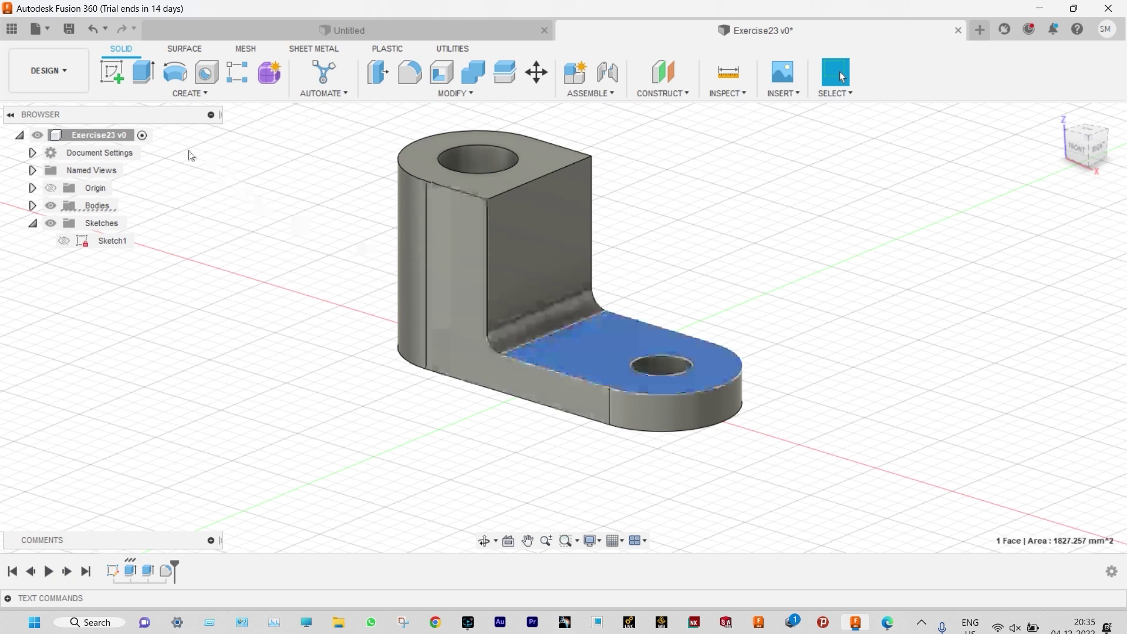
pyautogui.click(685, 329)
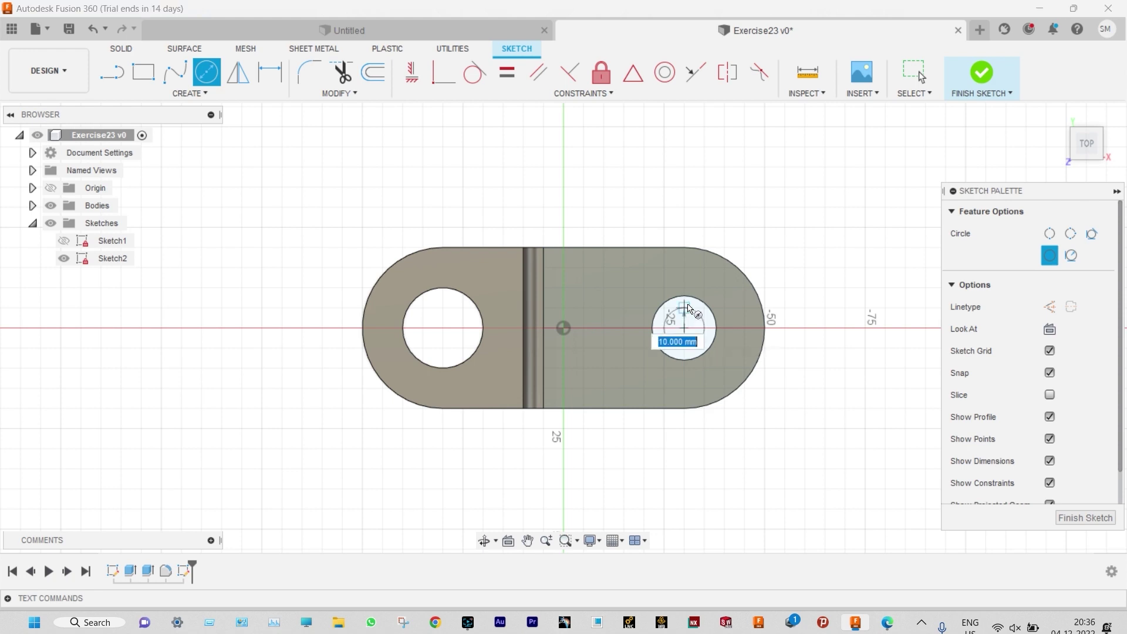
pyautogui.click(689, 300)
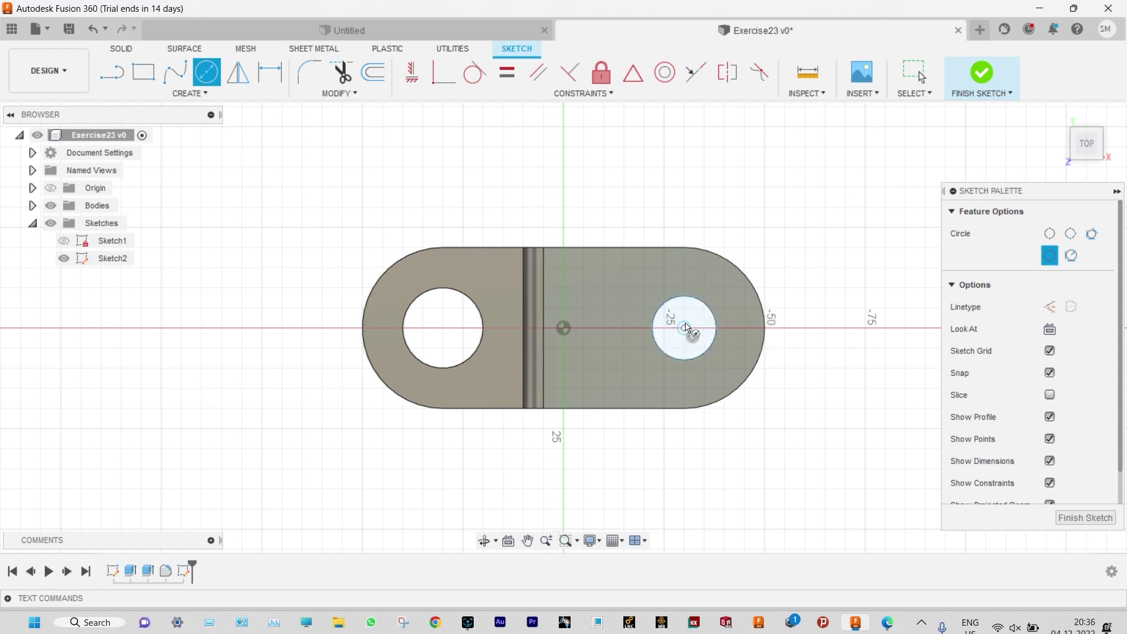
pyautogui.click(684, 284)
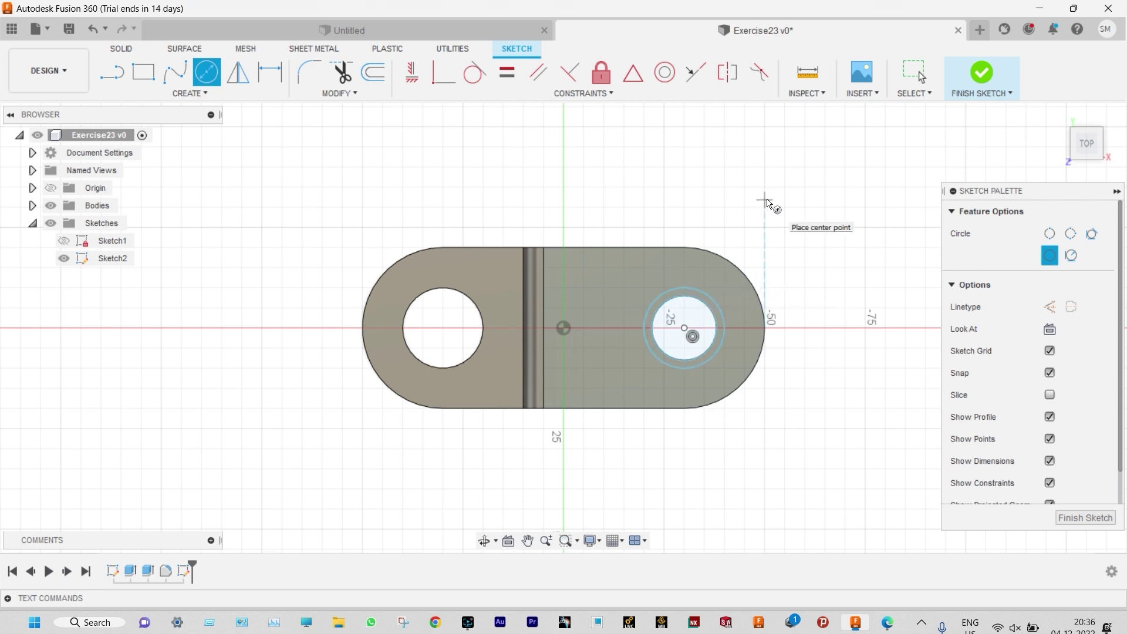
# Dimension the outer circle's diameter as 20 mm and the inner circle's diameter as 16 mm
pyautogui.press('d')
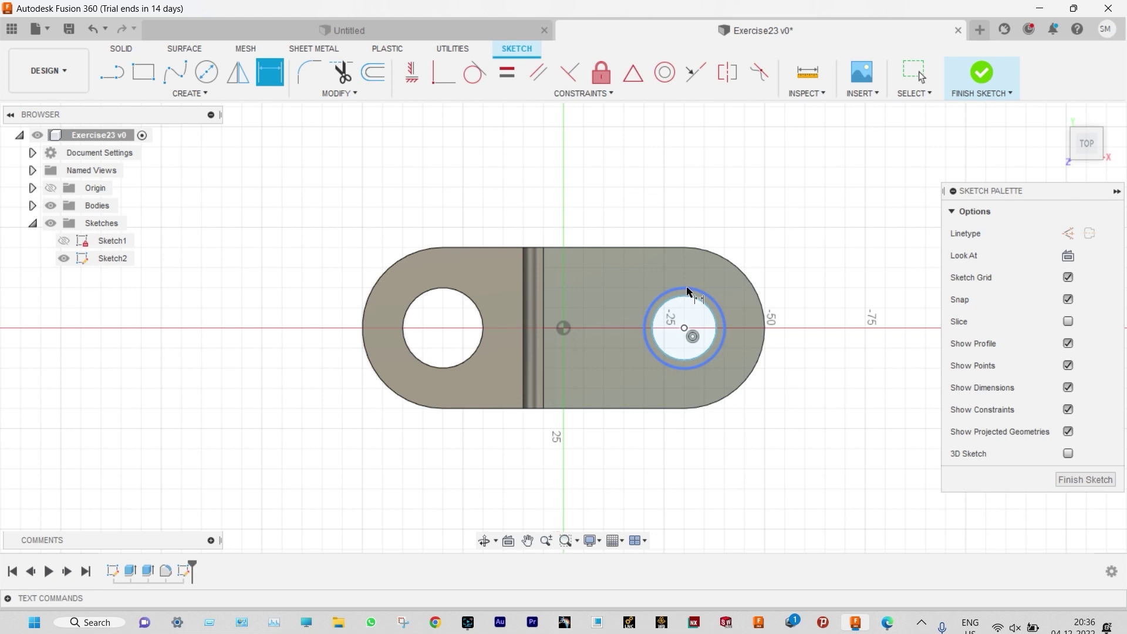
pyautogui.click(689, 291)
pyautogui.click(771, 241)
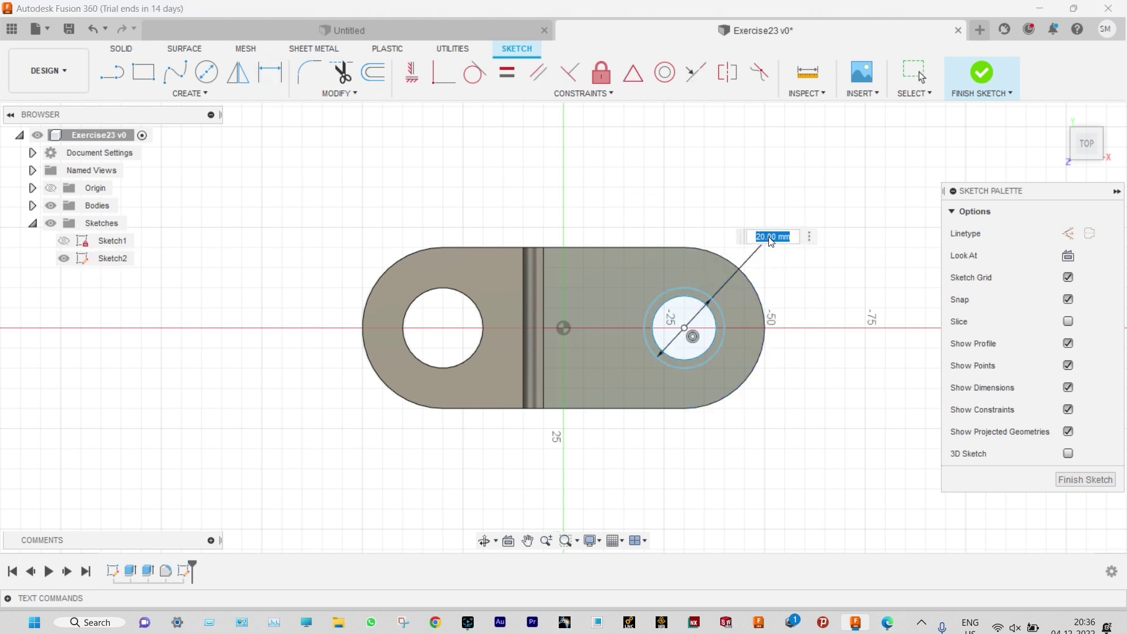
pyautogui.press('Return')
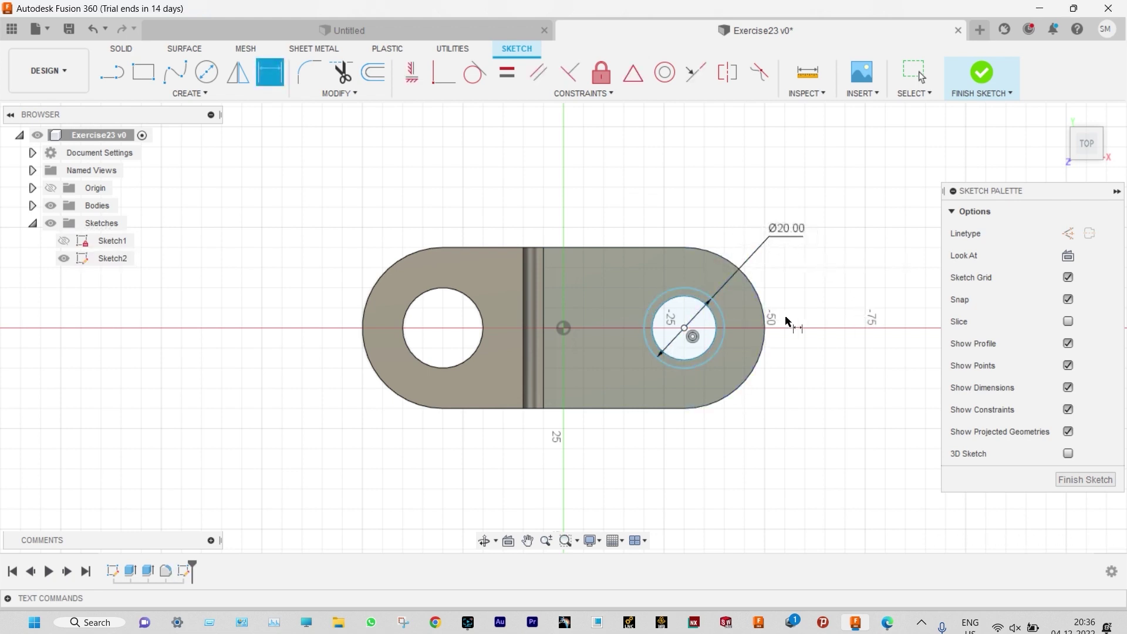
pyautogui.click(713, 341)
pyautogui.click(806, 284)
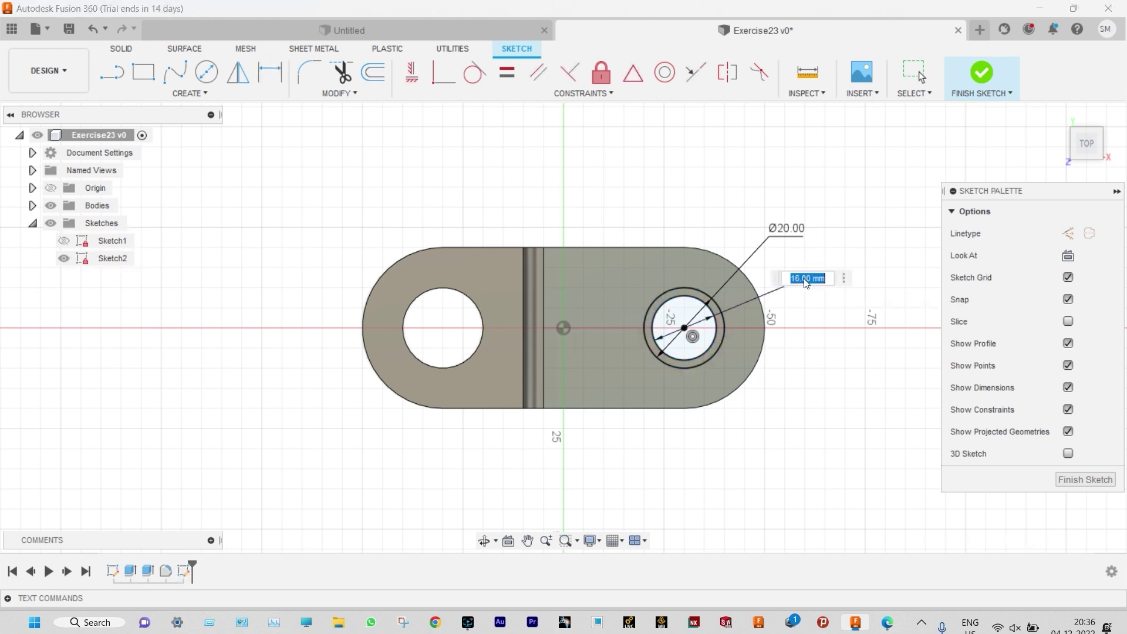
pyautogui.press('Return')
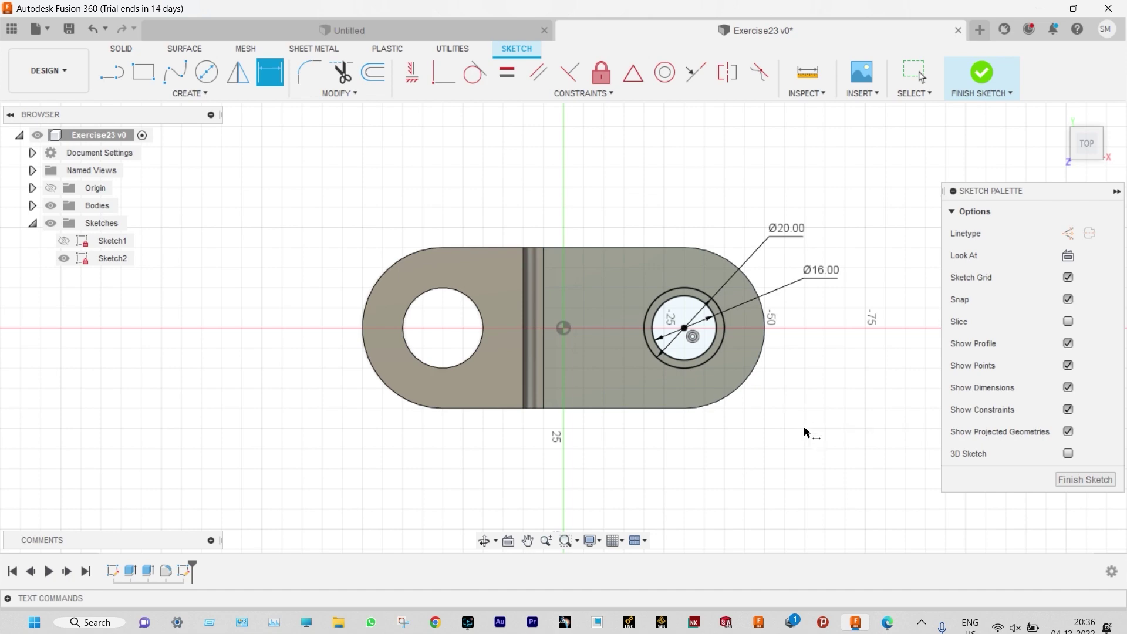
# Check the exercise drawing, finish the sketch and extrude the ring profile around the small hole 5 mm upward, joined to the body
pyautogui.click(888, 621)
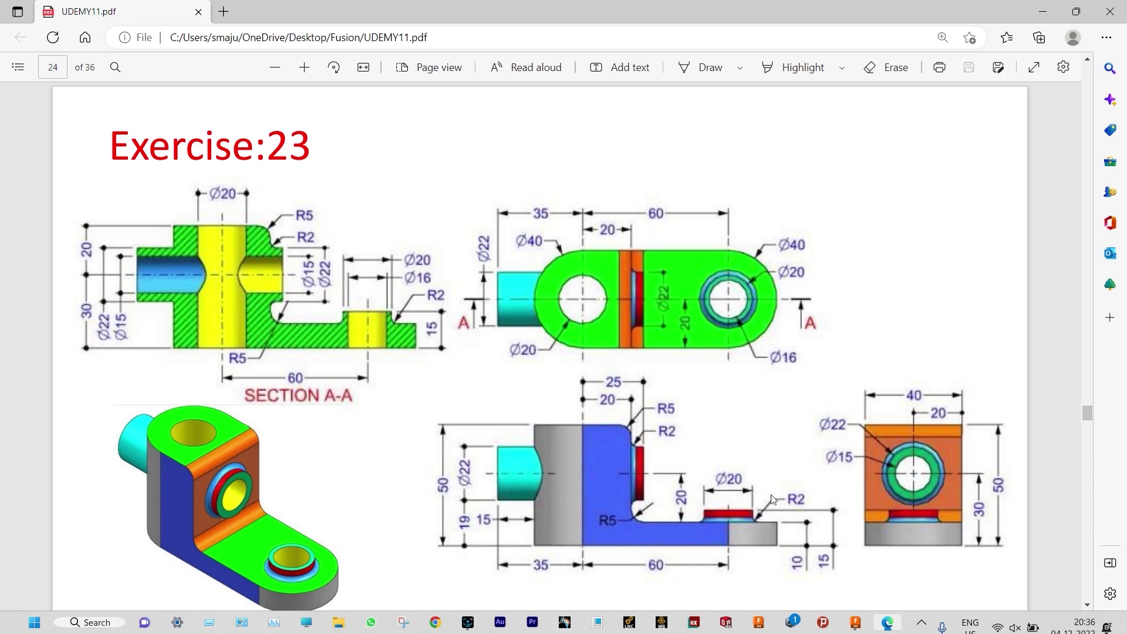
pyautogui.click(1047, 8)
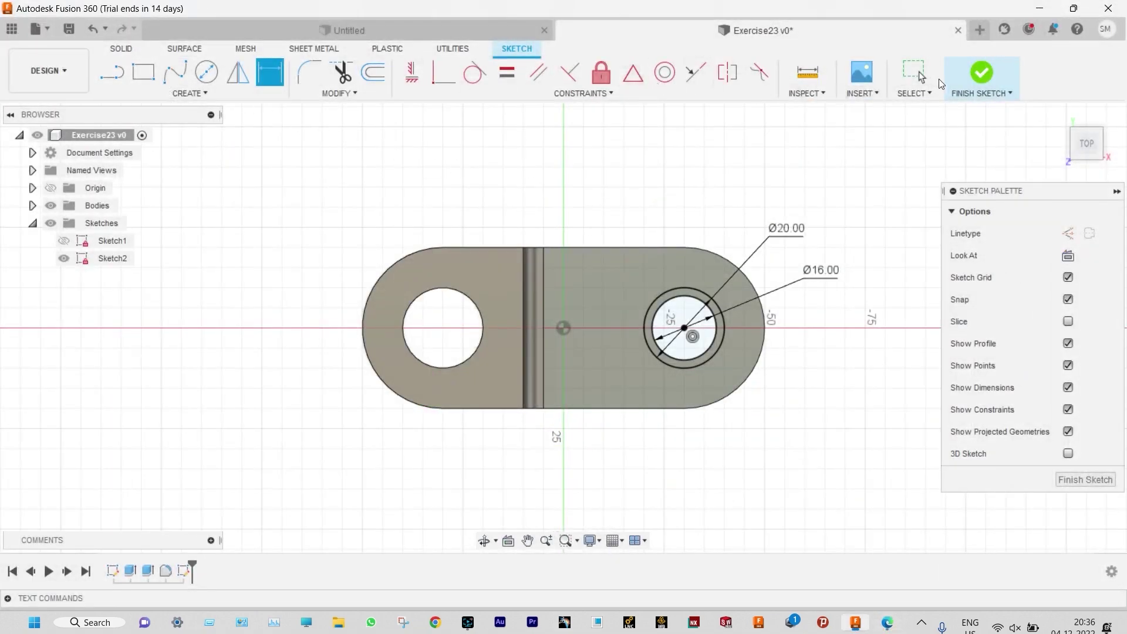
pyautogui.click(977, 75)
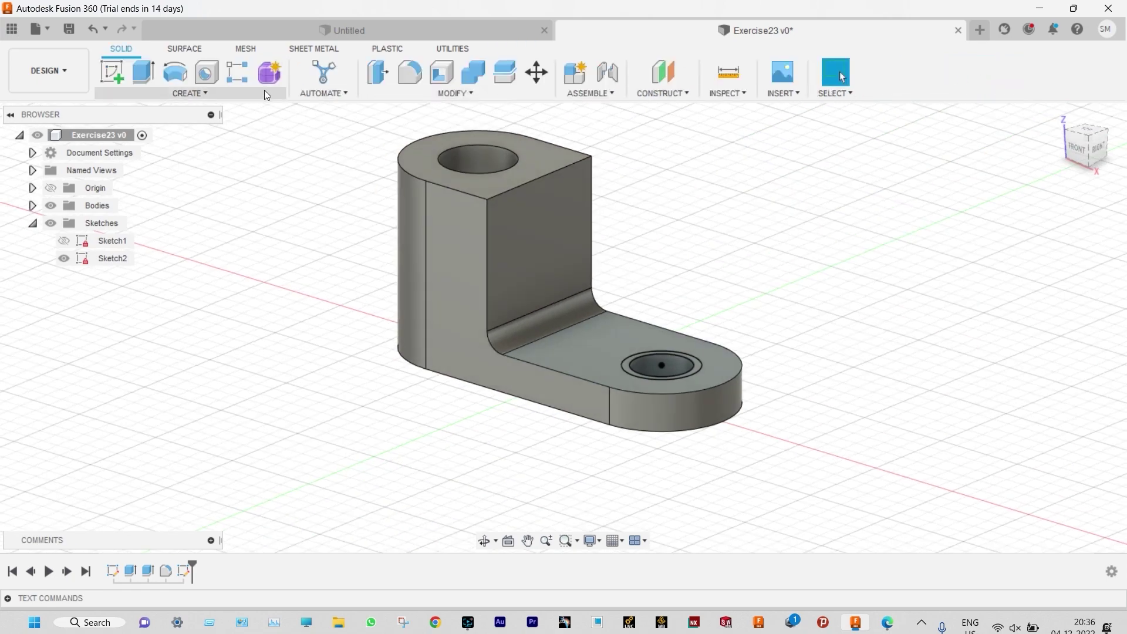
pyautogui.click(142, 74)
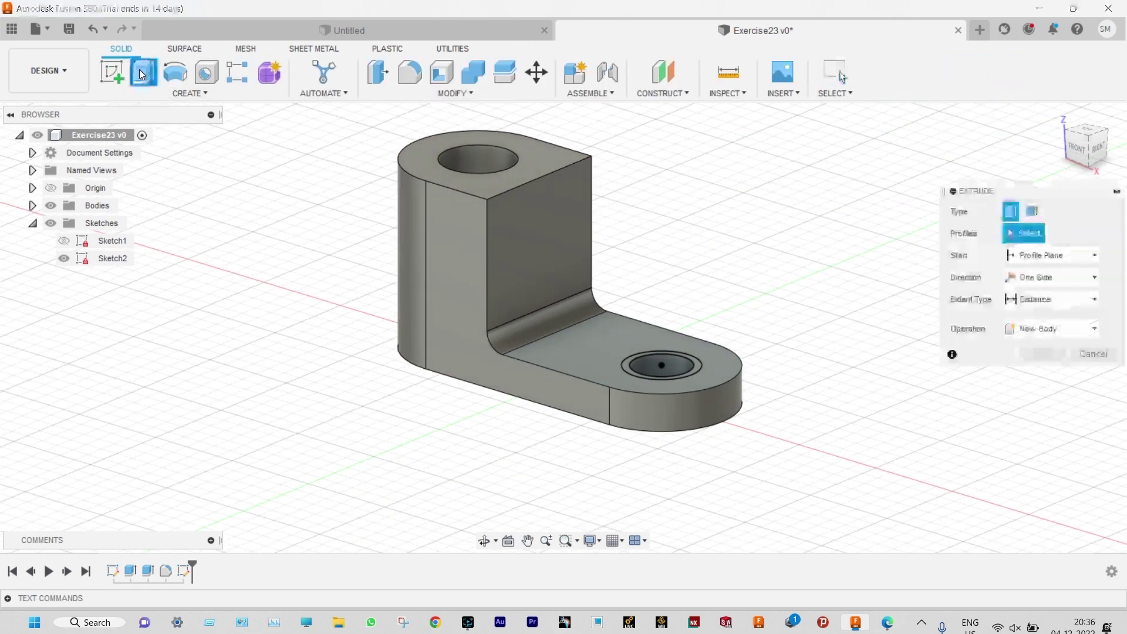
pyautogui.scroll(3, 727, 383)
pyautogui.scroll(2, 727, 383)
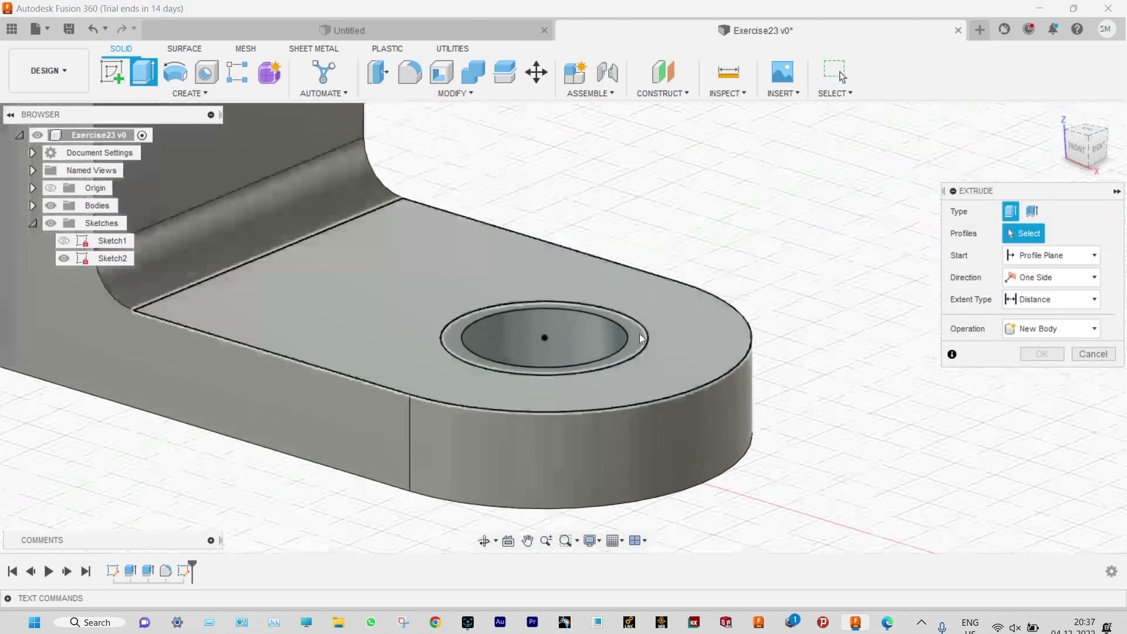
pyautogui.click(634, 332)
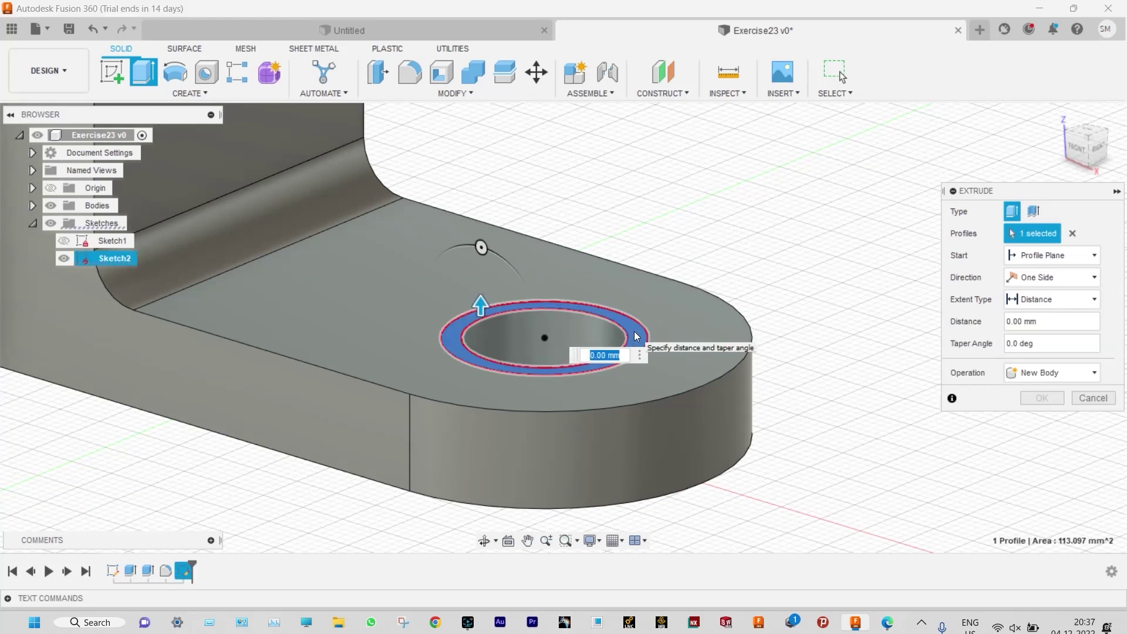
pyautogui.write('5')
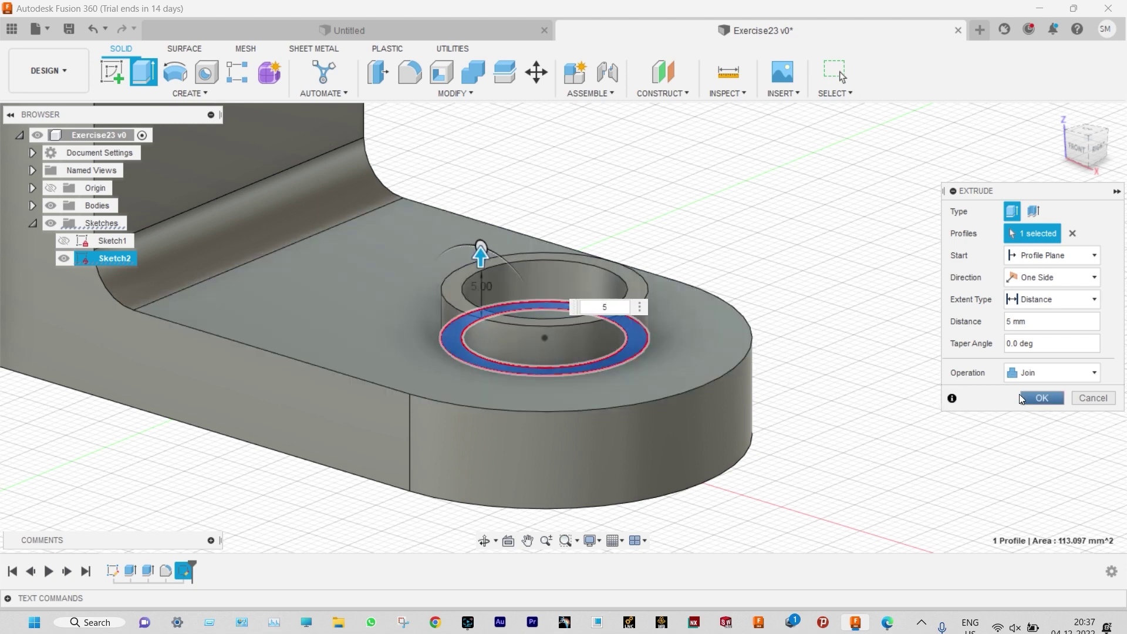
pyautogui.click(1042, 398)
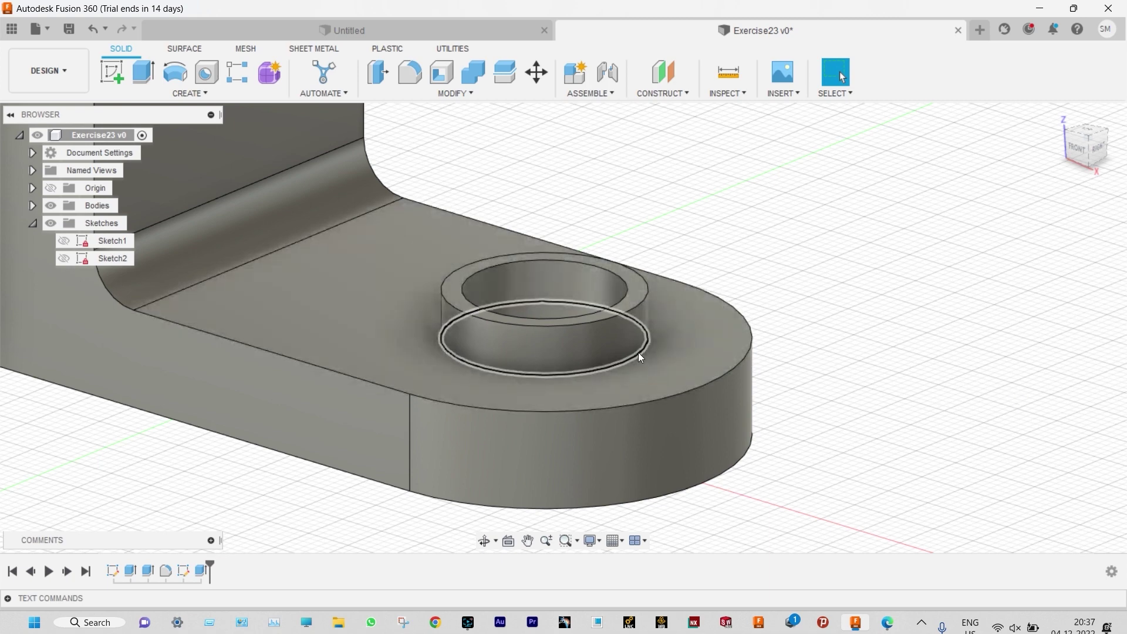
# Fillet the outer edge where the raised boss ring meets the base plate with a 2 mm radius
pyautogui.click(640, 355)
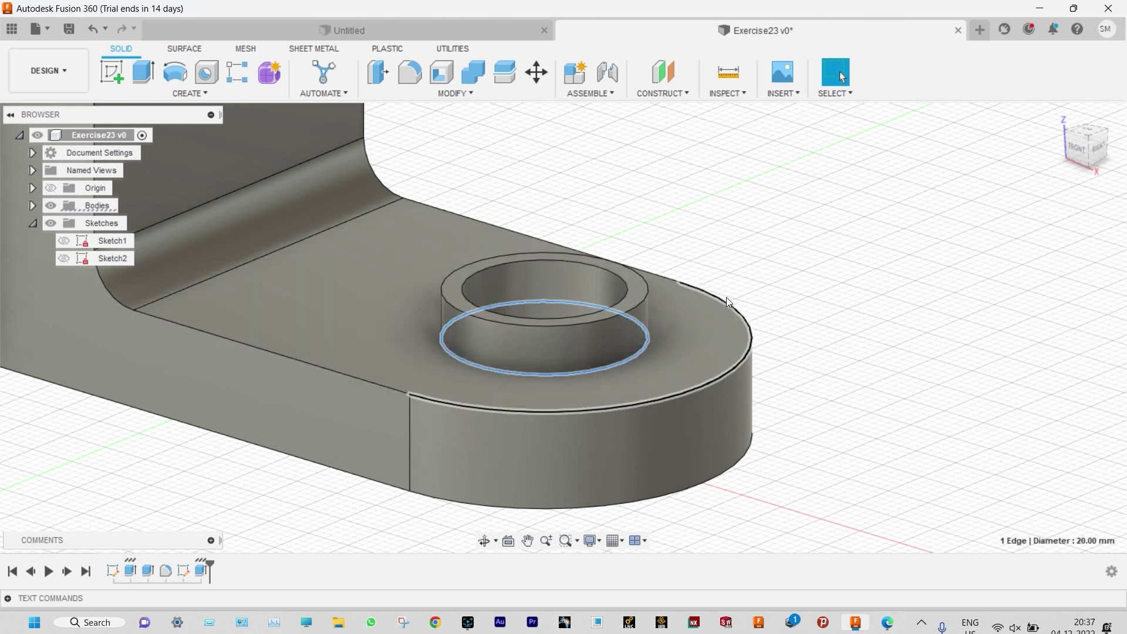
pyautogui.click(411, 74)
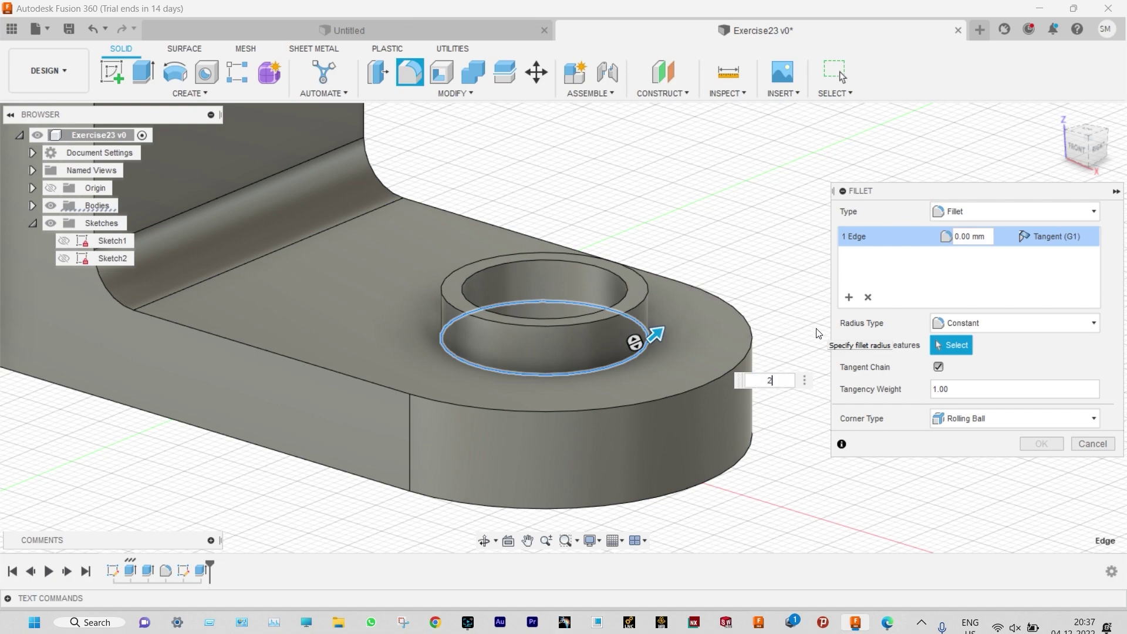
pyautogui.write('4')
pyautogui.press('Return')
pyautogui.scroll(-2, 928, 352)
pyautogui.scroll(-1, 764, 165)
pyautogui.scroll(-4, 745, 159)
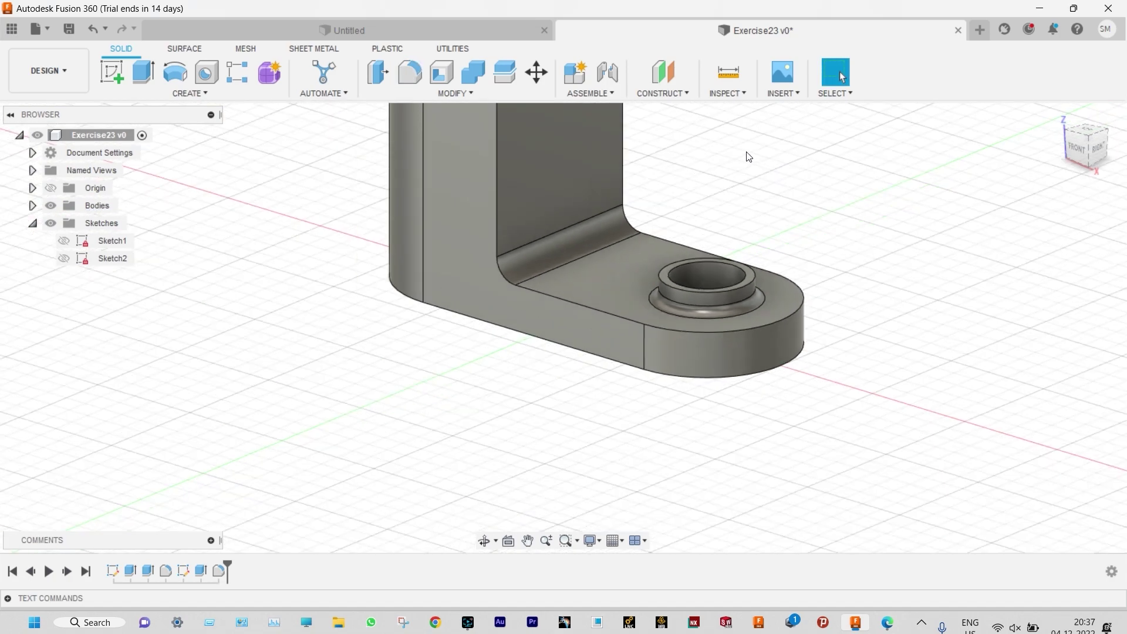
pyautogui.scroll(1, 734, 142)
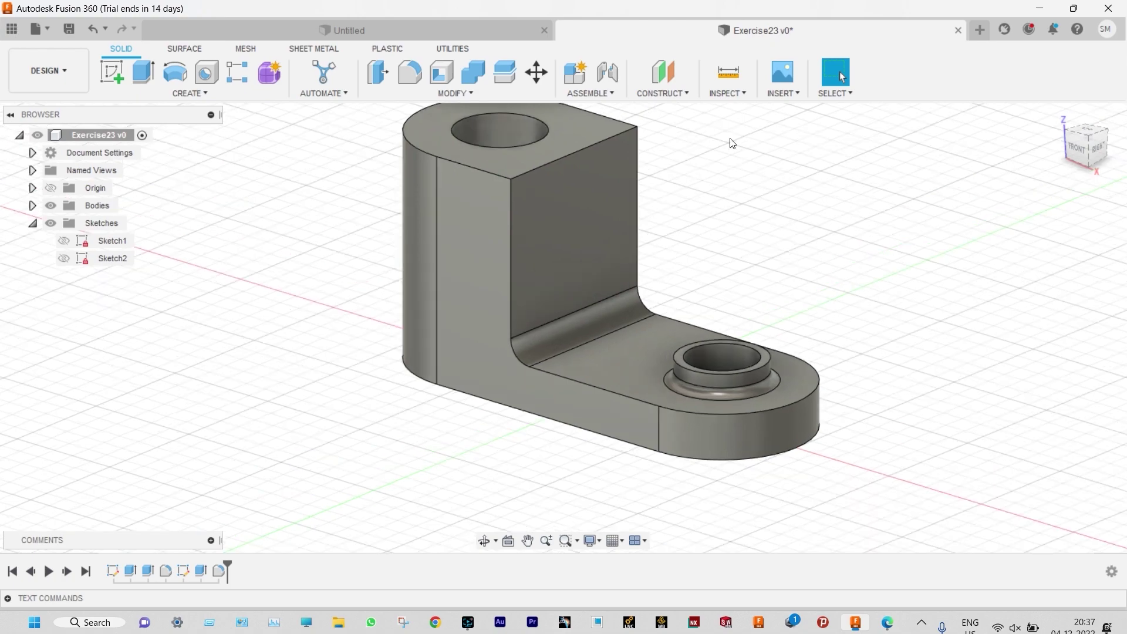
# Check the exercise drawing and create an offset construction plane in front of the upright block's inner flat face
pyautogui.click(887, 621)
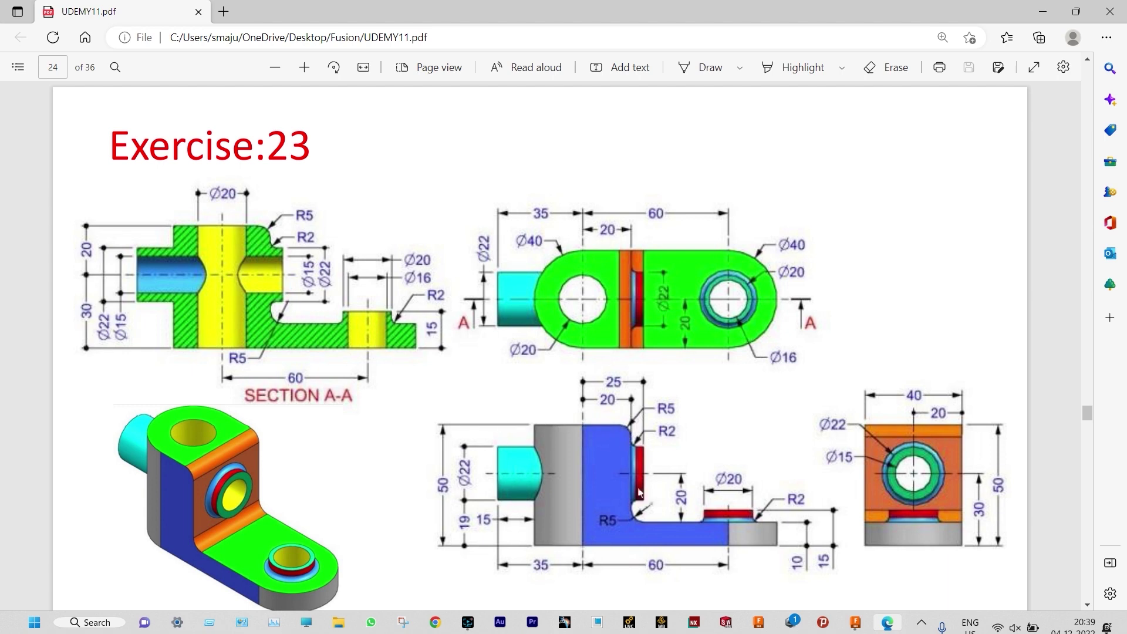
pyautogui.hotkey('alt', 'Tab')
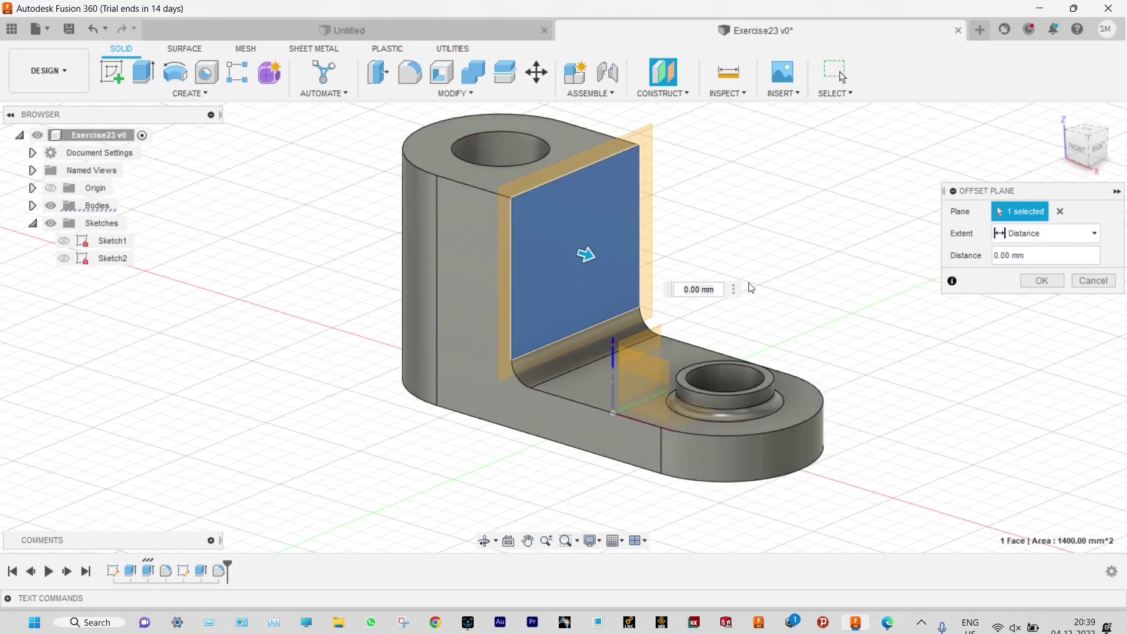
pyautogui.click(1029, 281)
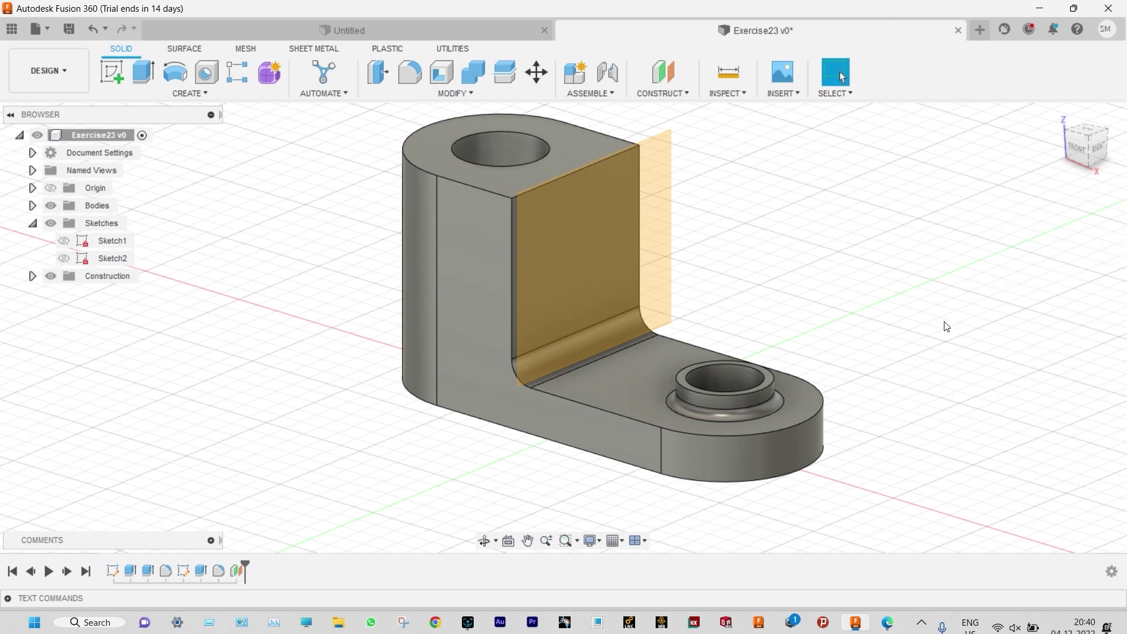
# Create a second construction plane offset from the upright block's inner flat face, in the opposite direction, beyond the block's rounded back
pyautogui.scroll(1, 872, 247)
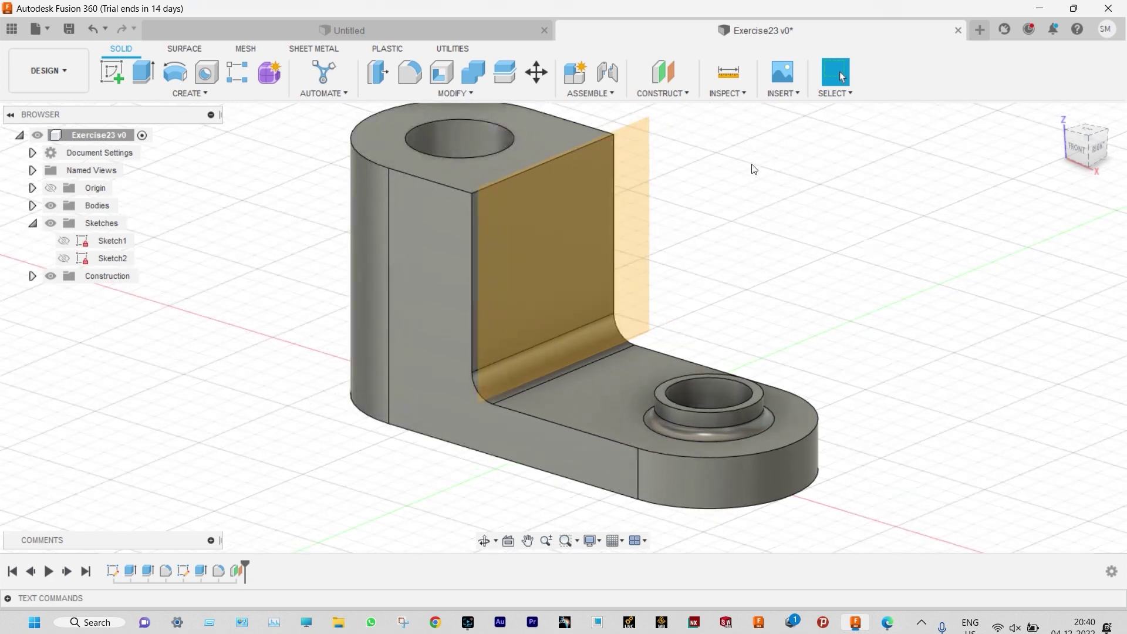
pyautogui.click(689, 94)
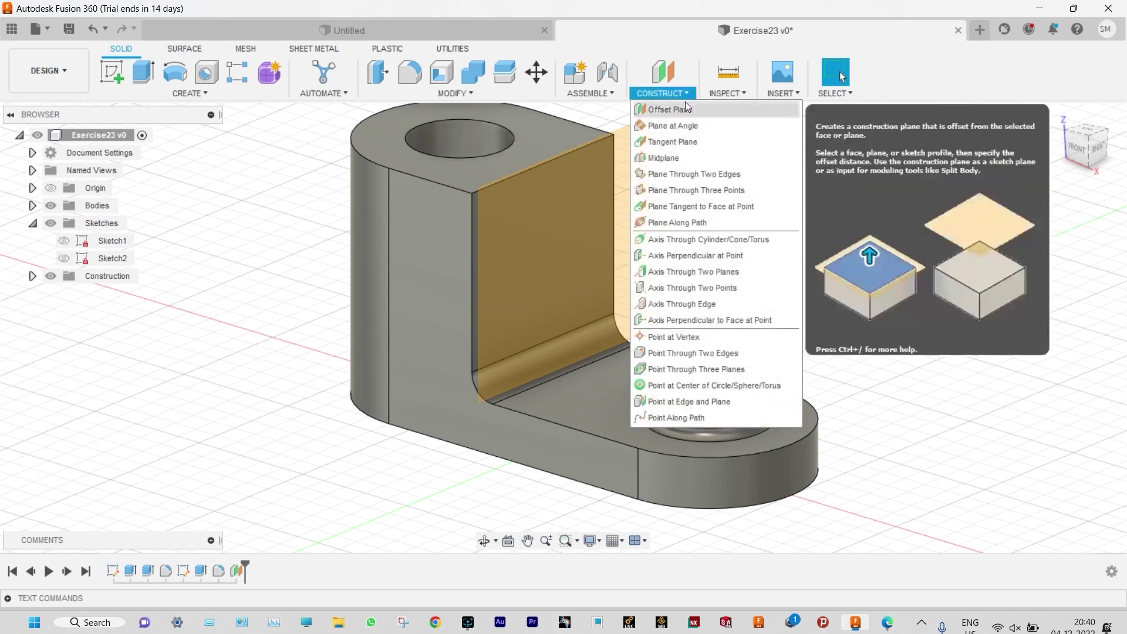
pyautogui.click(686, 110)
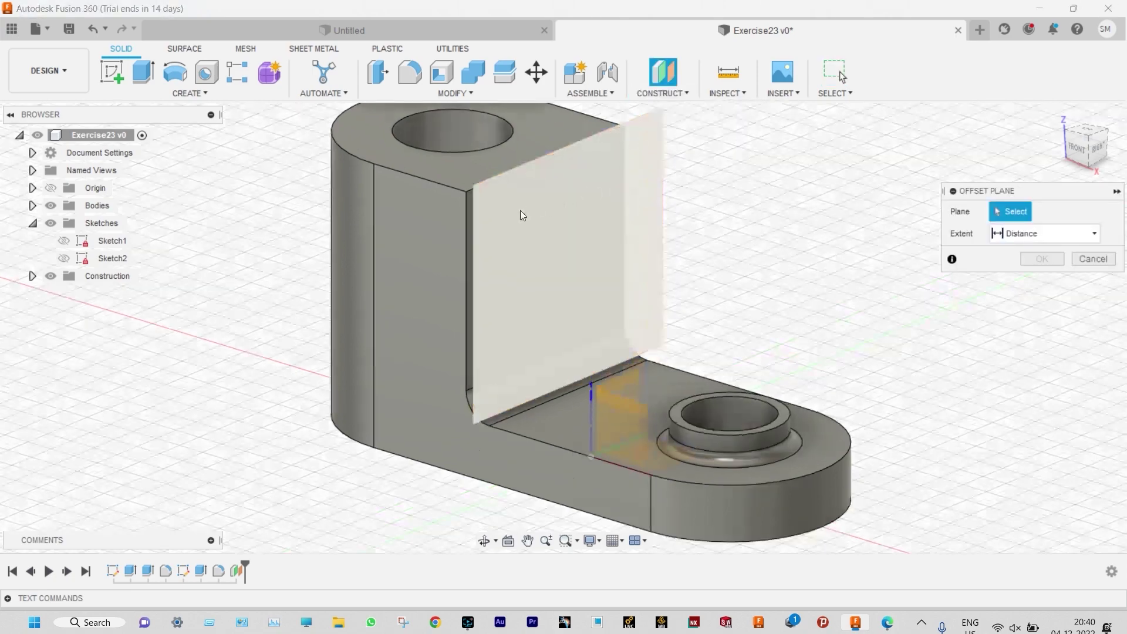
pyautogui.scroll(5, 498, 223)
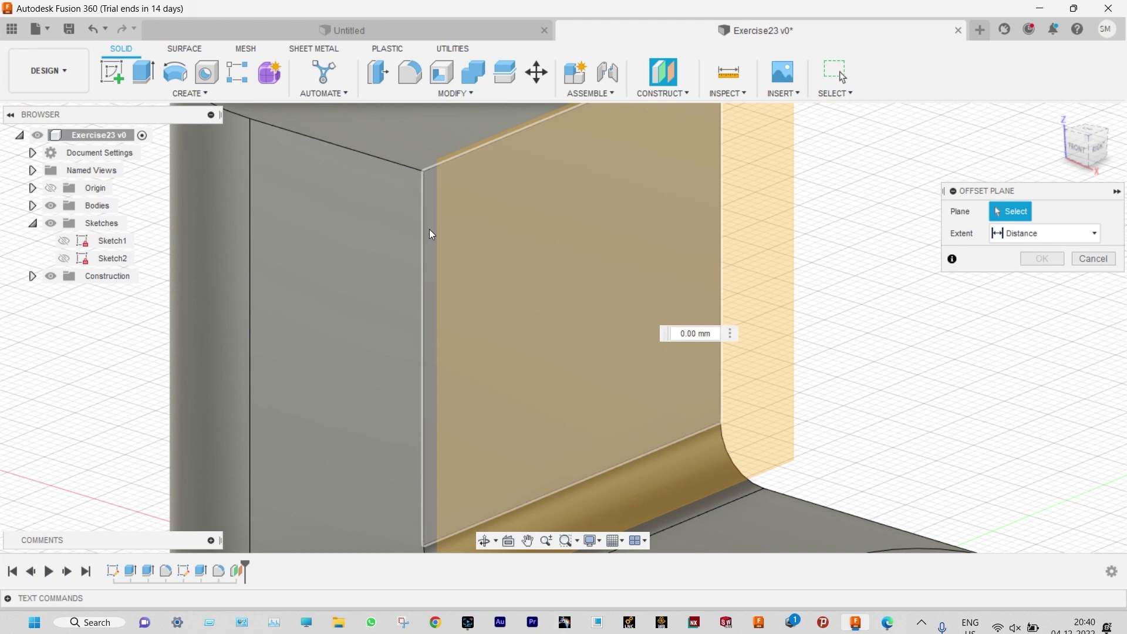
pyautogui.click(429, 234)
pyautogui.scroll(-2, 705, 267)
pyautogui.moveTo(626, 285); pyautogui.dragTo(539, 272)
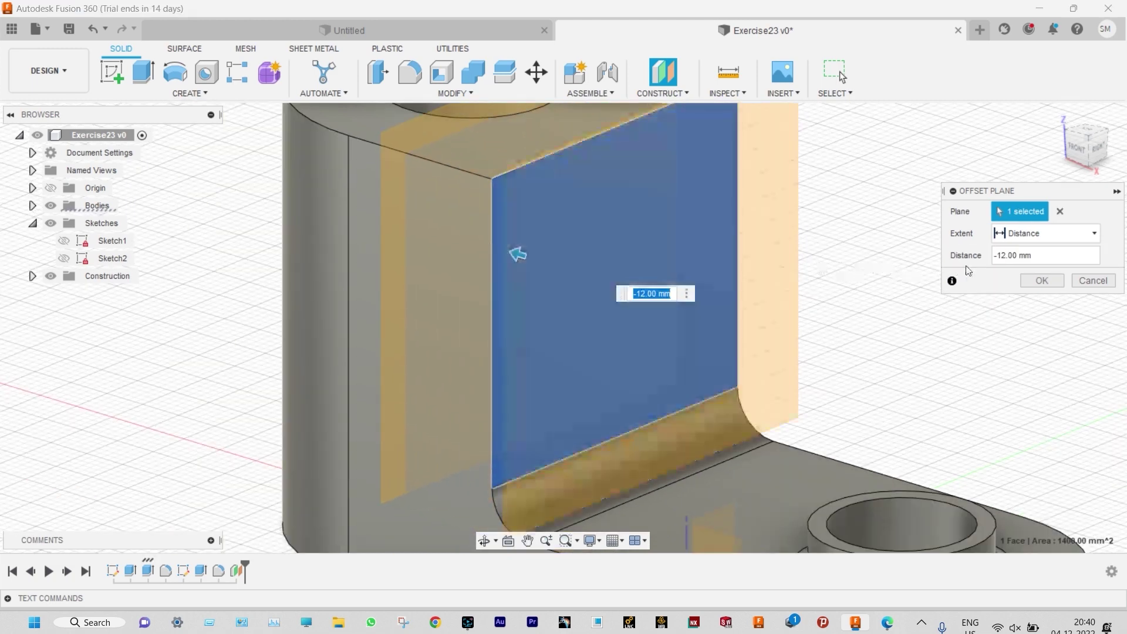
pyautogui.click(1006, 254)
pyautogui.click(1048, 281)
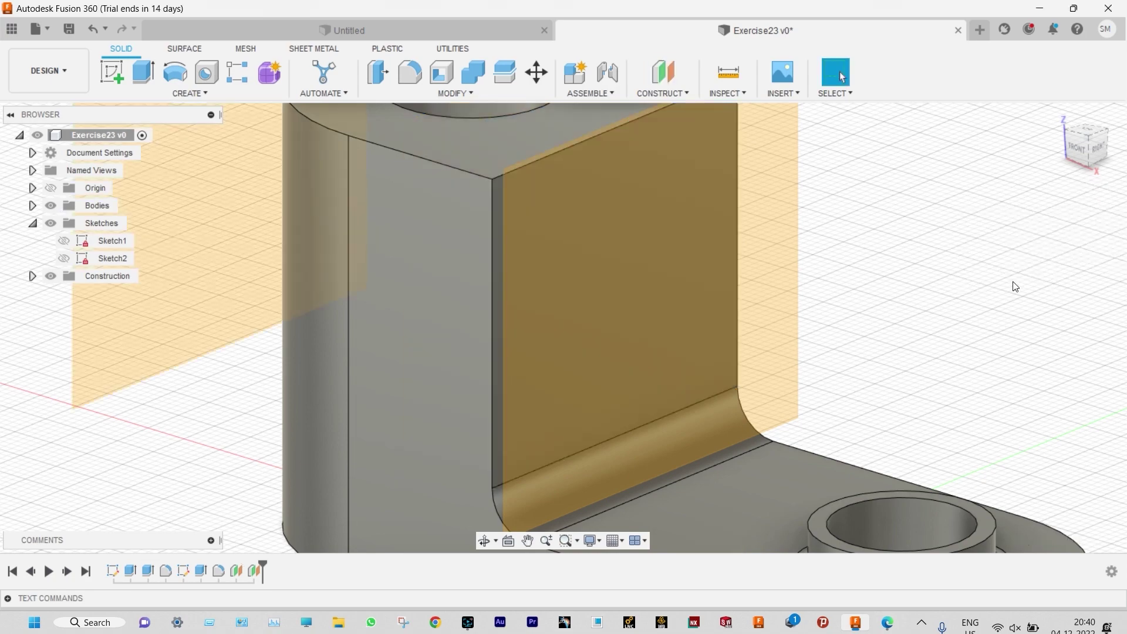
pyautogui.scroll(-6, 1013, 285)
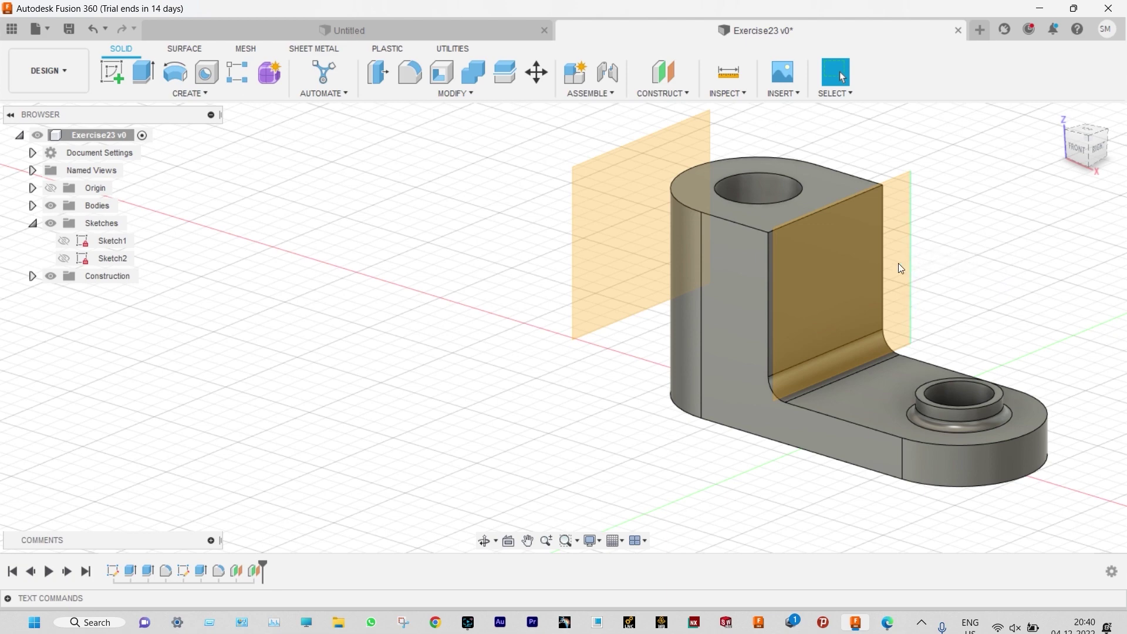
# On the construction plane in front of the upright block, sketch a vertical centerline through the block's middle, ending at the part's lower edge
pyautogui.click(850, 267)
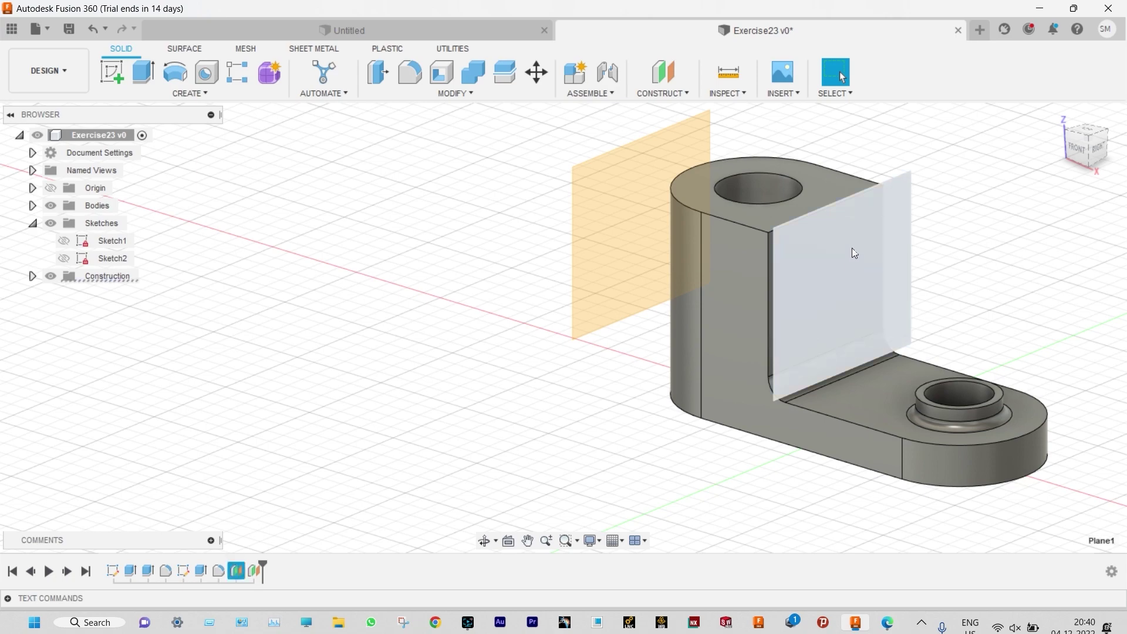
pyautogui.click(113, 77)
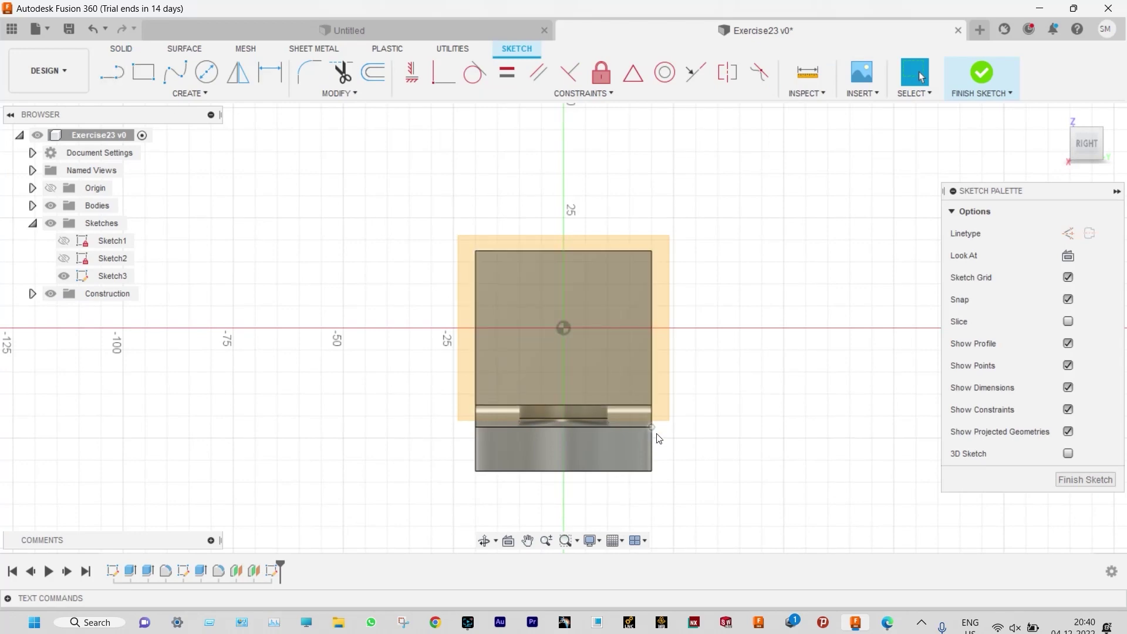
pyautogui.click(891, 628)
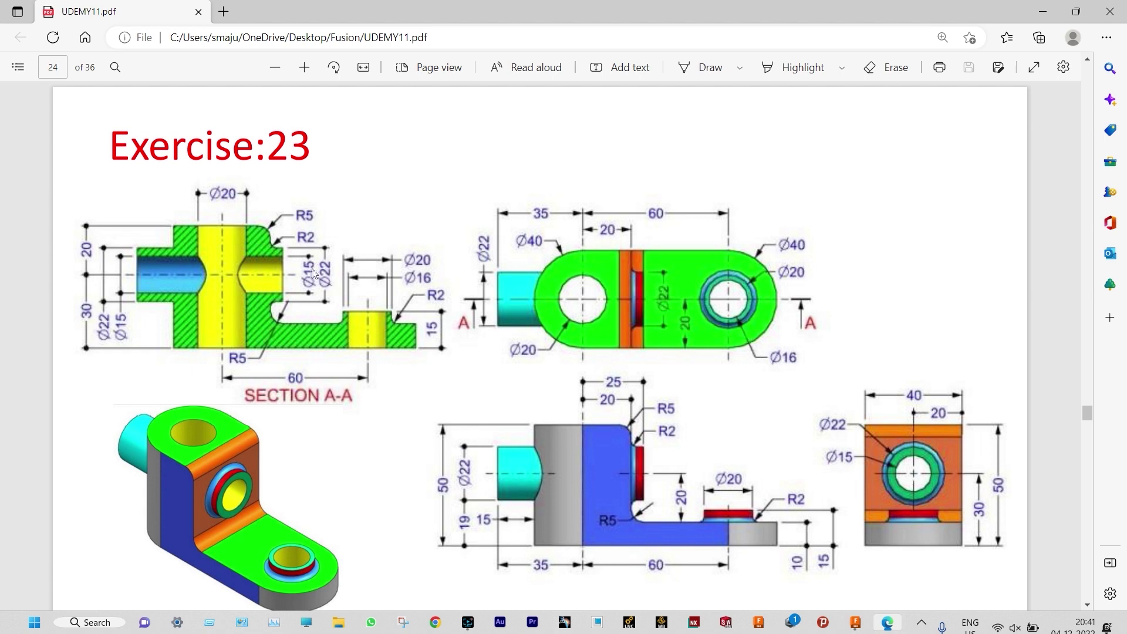
pyautogui.hotkey('alt', 'Tab')
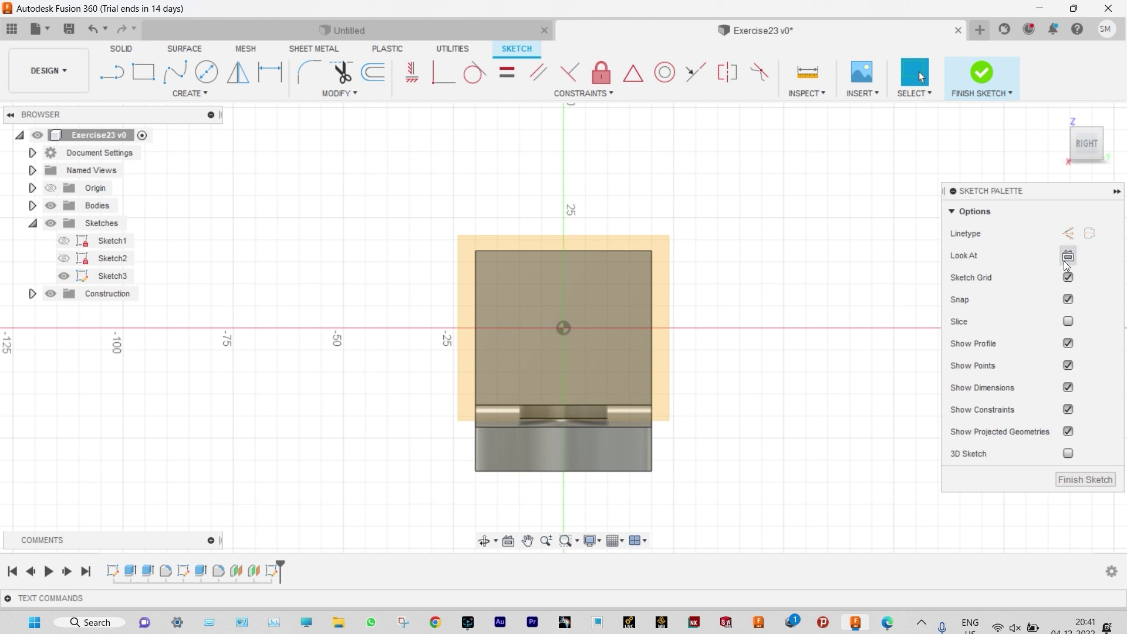
pyautogui.press('l')
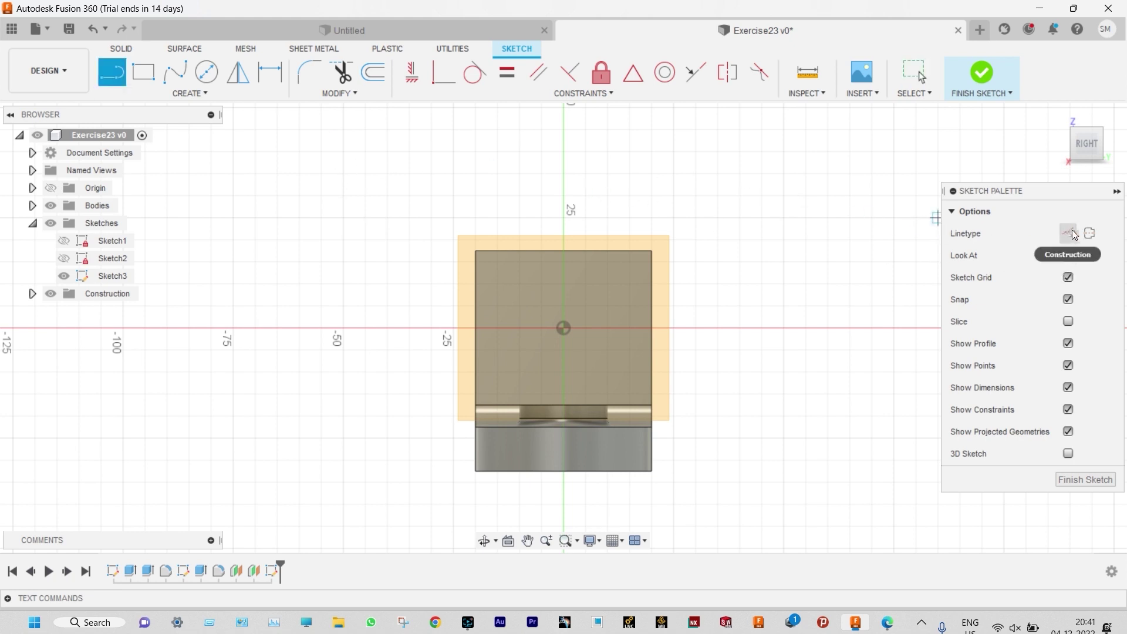
pyautogui.click(1090, 233)
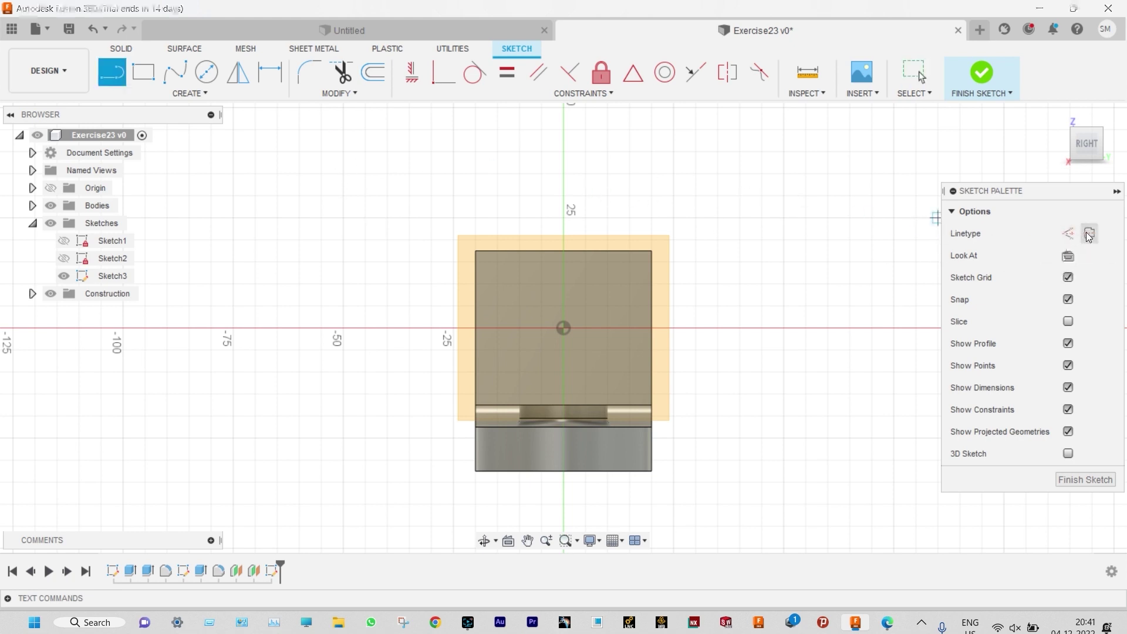
pyautogui.click(564, 240)
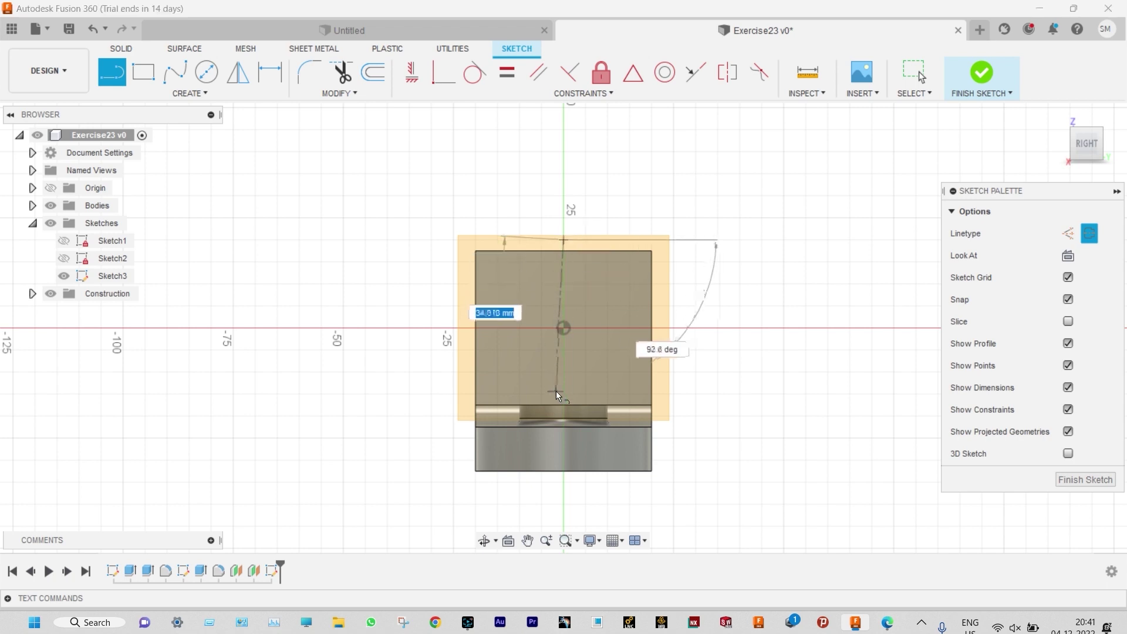
pyautogui.click(564, 471)
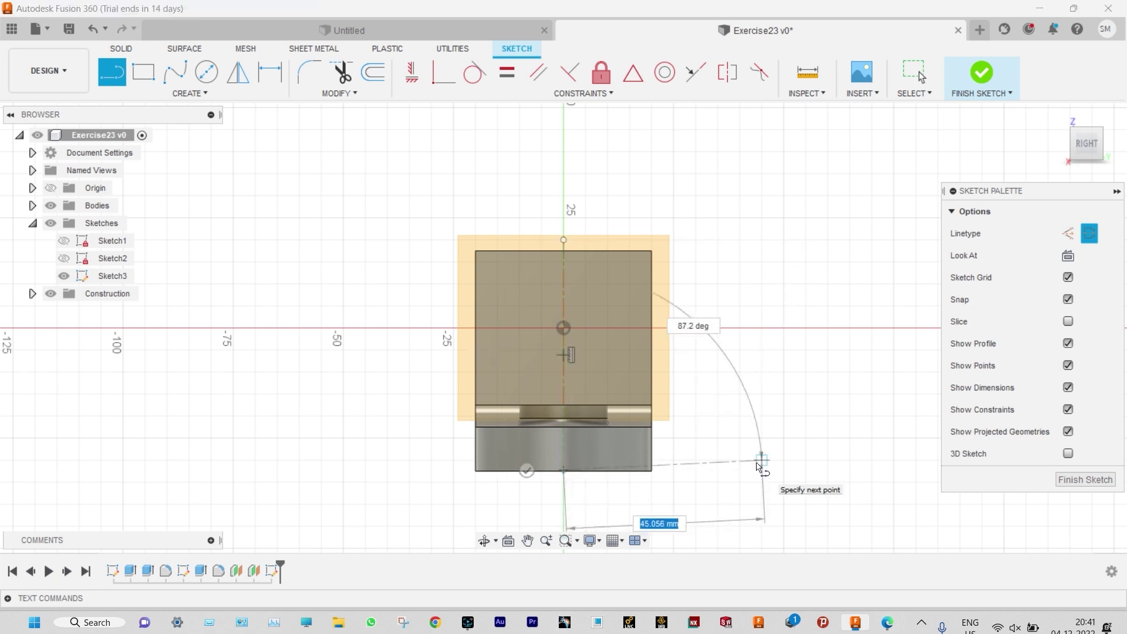
pyautogui.press('Escape')
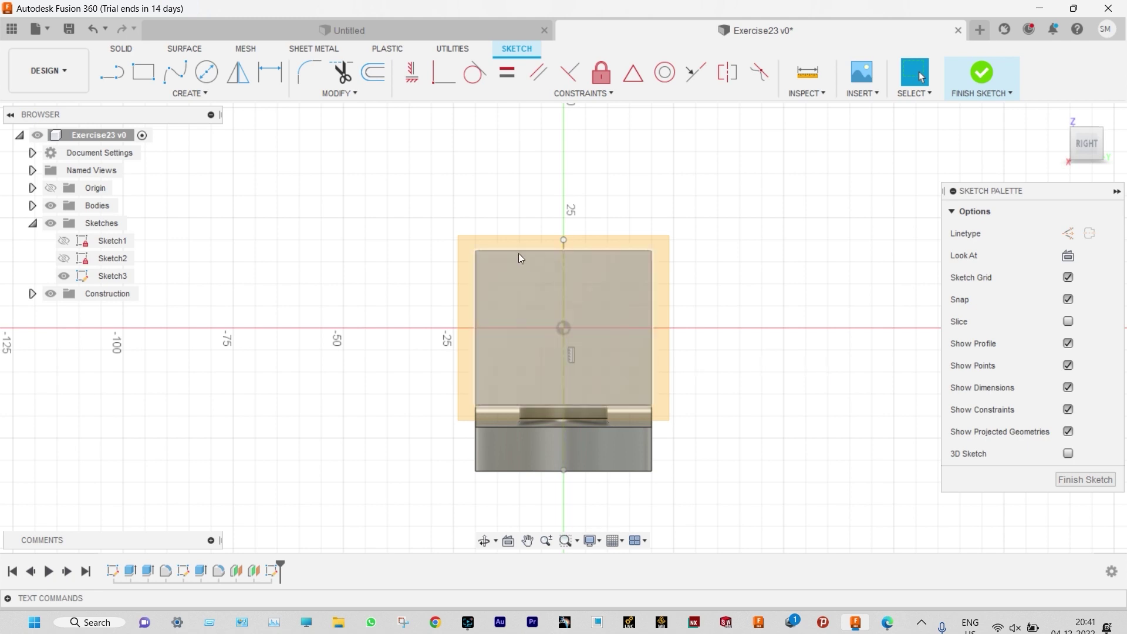
# Sketch two concentric circles centered on the vertical centerline in the upper half of the upright block
pyautogui.click(206, 72)
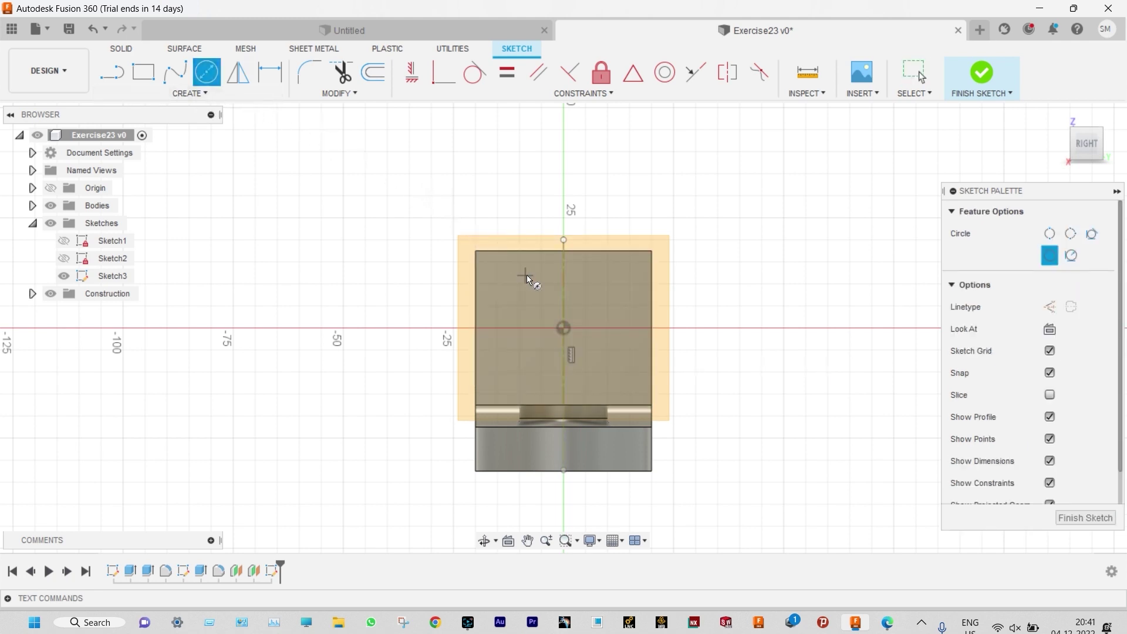
pyautogui.click(564, 286)
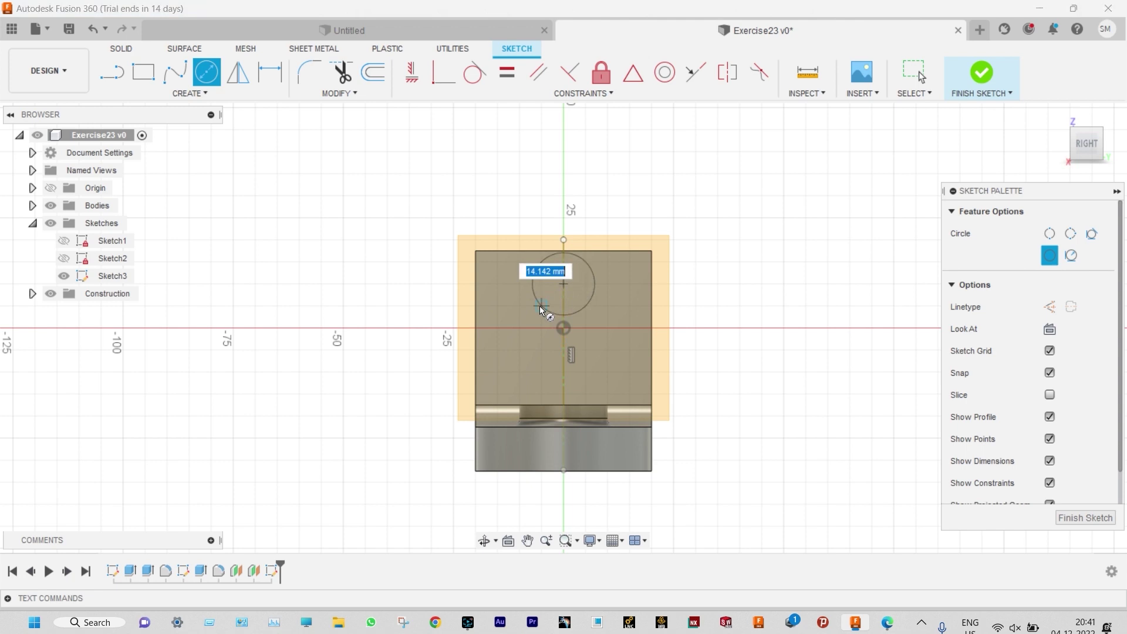
pyautogui.click(528, 316)
pyautogui.click(564, 284)
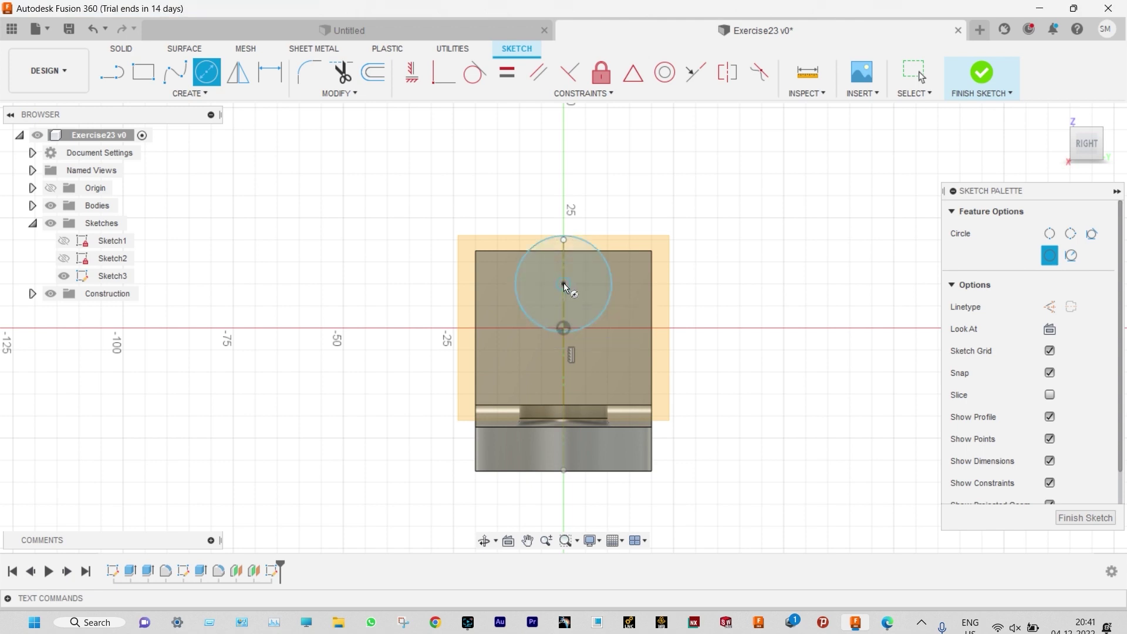
pyautogui.click(538, 298)
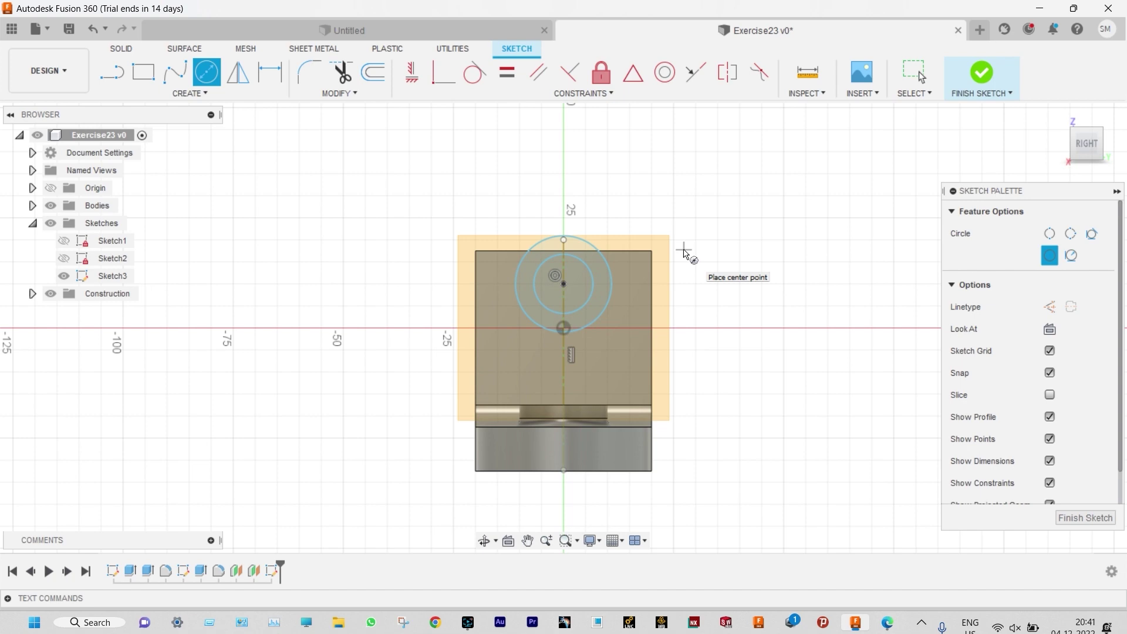
# Check the exercise drawing and dimension the circles' shared center 20 mm below the upright block's upper edge
pyautogui.hotkey('alt', 'Tab')
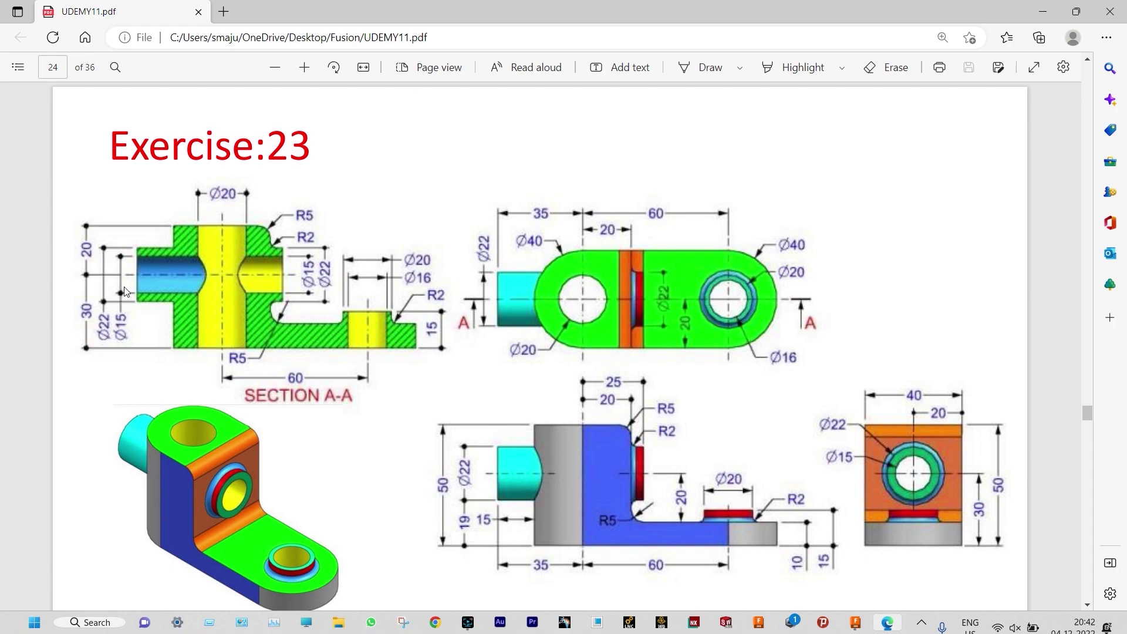
pyautogui.hotkey('alt', 'Tab')
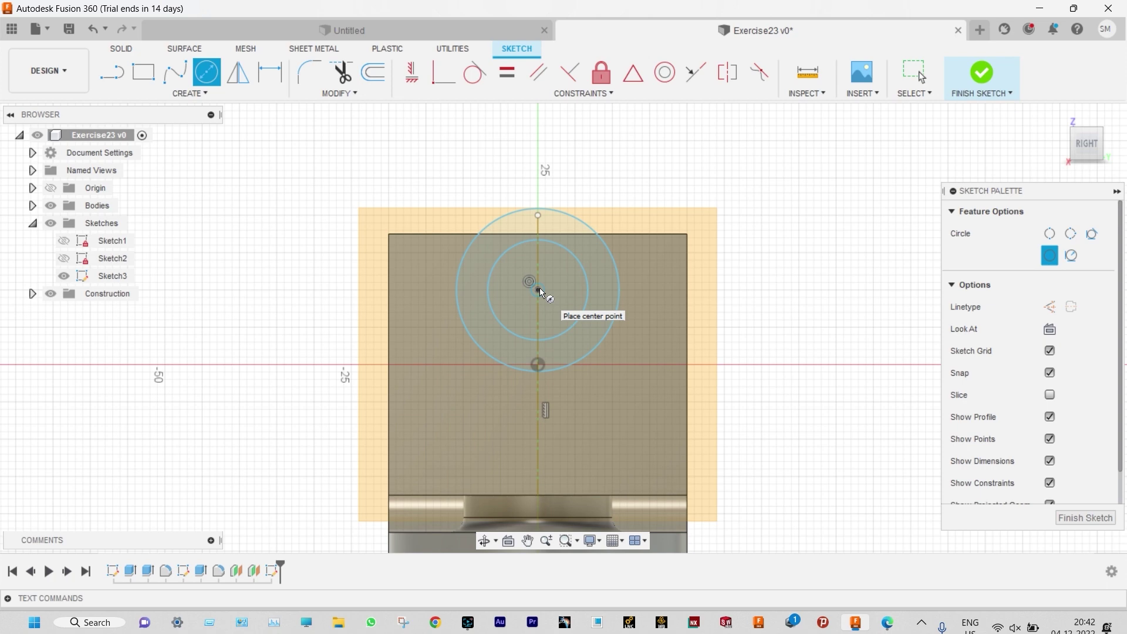
pyautogui.click(270, 72)
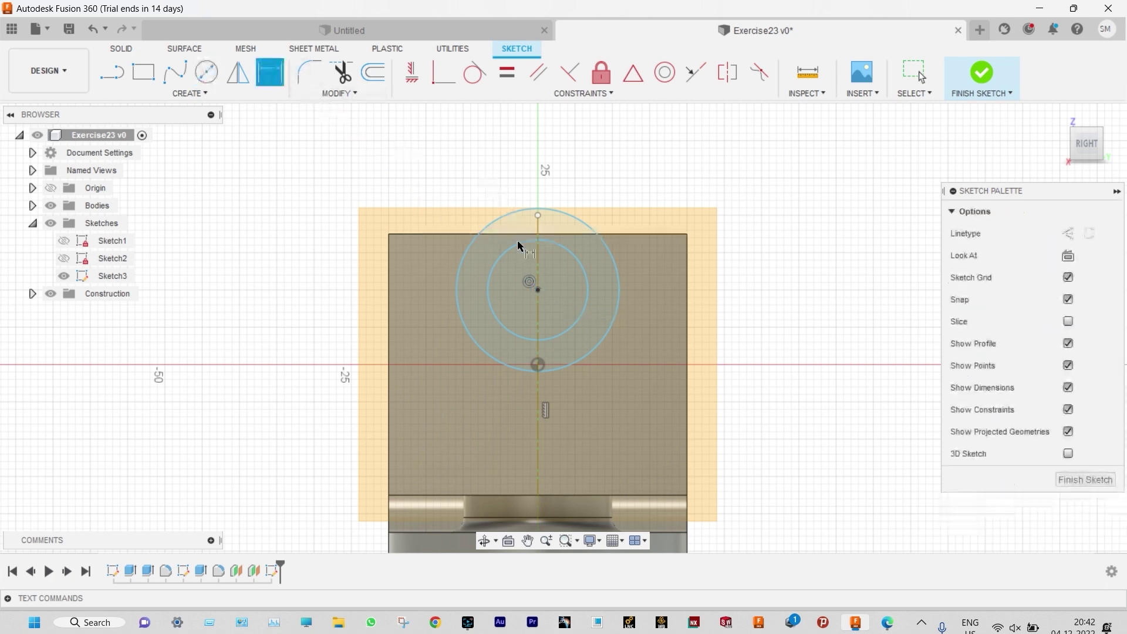
pyautogui.click(538, 289)
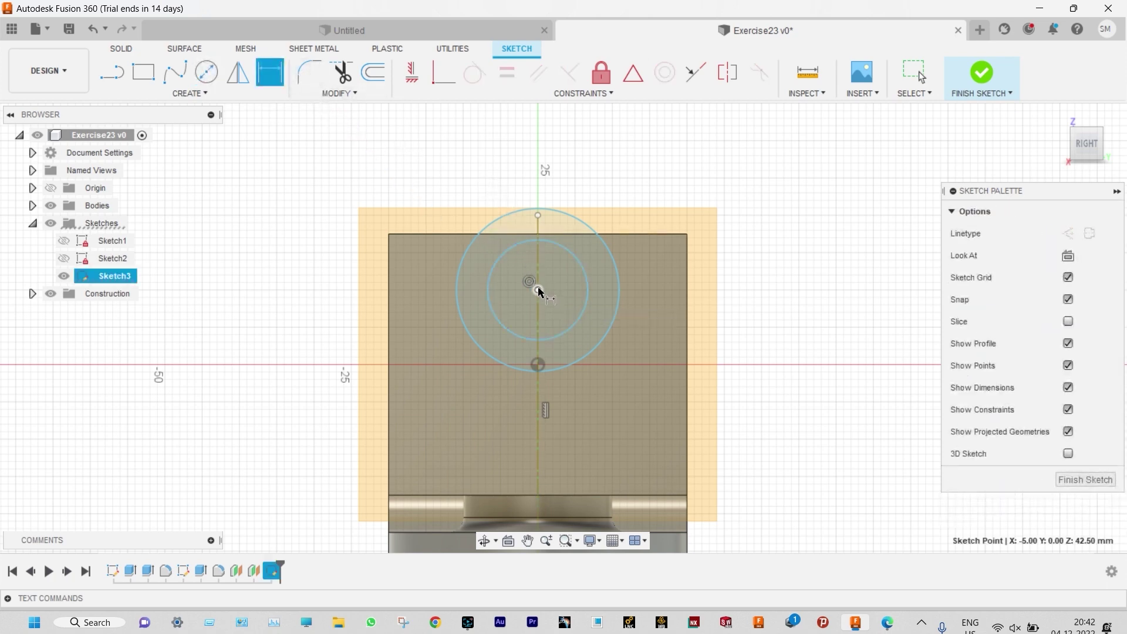
pyautogui.click(571, 234)
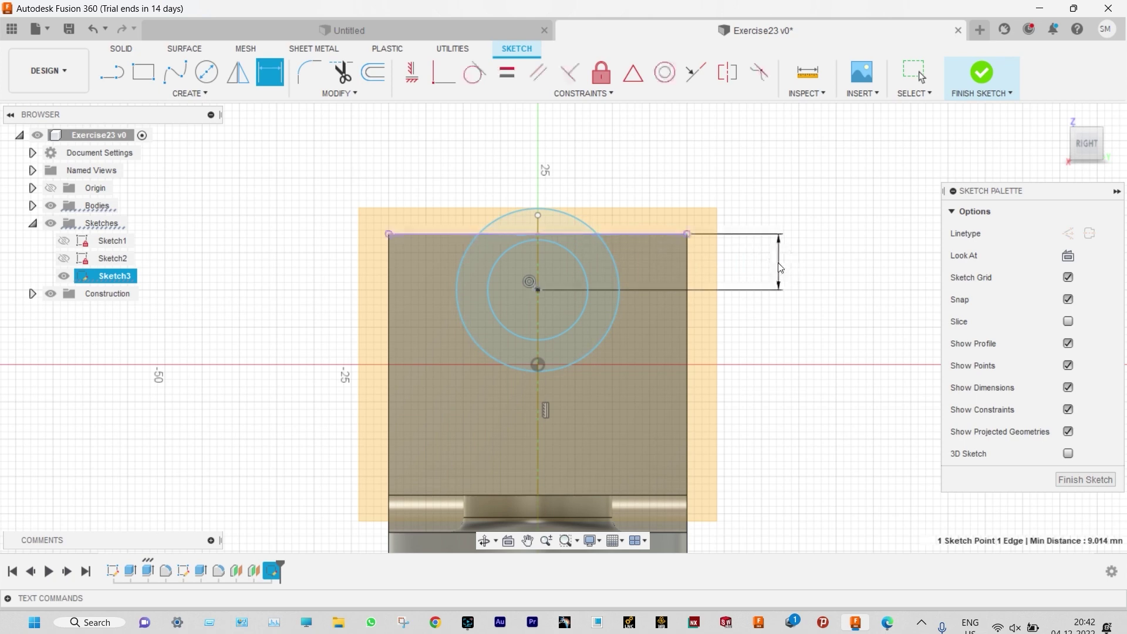
pyautogui.click(779, 266)
pyautogui.write('3')
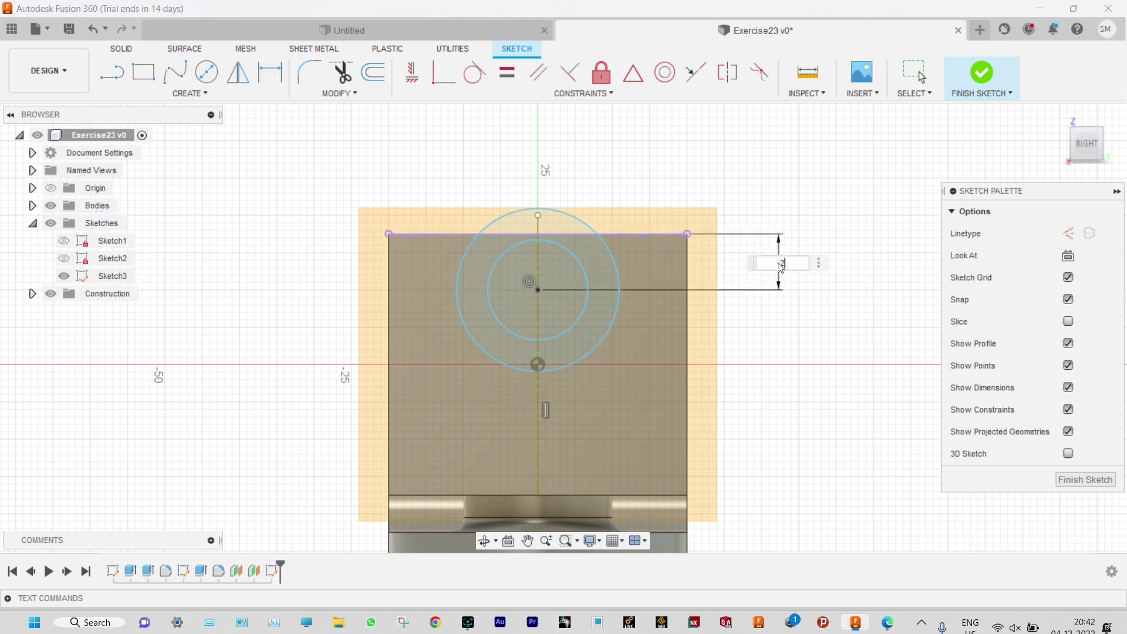
pyautogui.write('0')
pyautogui.press('Return')
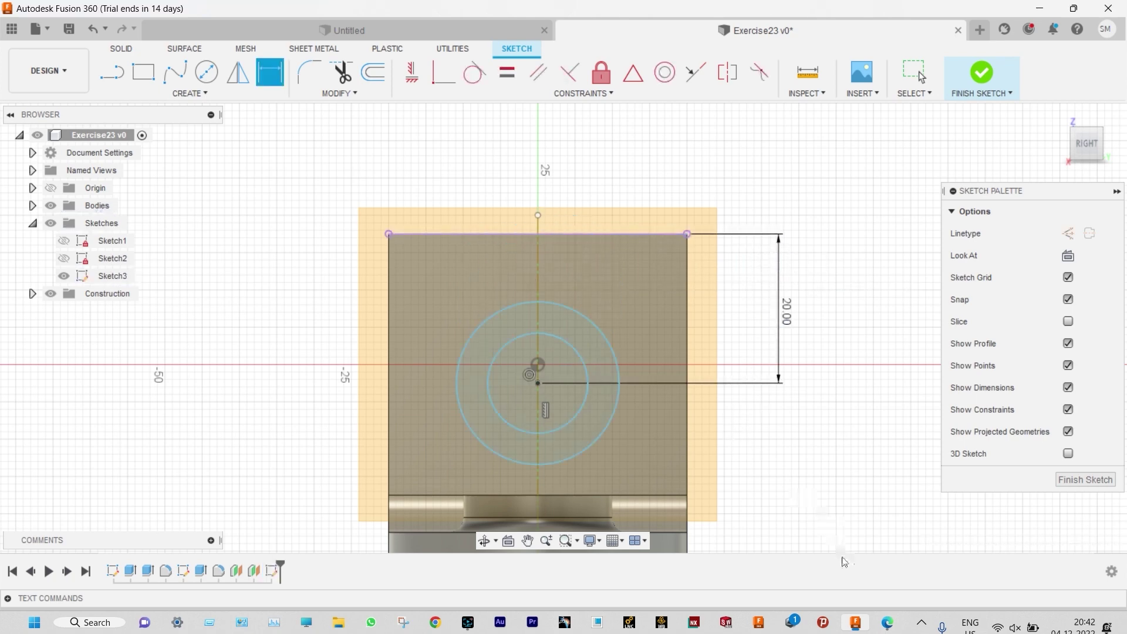
# Dimension the outer circle's diameter as 22 mm and the inner circle's as 16 mm, and finish the sketch
pyautogui.click(884, 621)
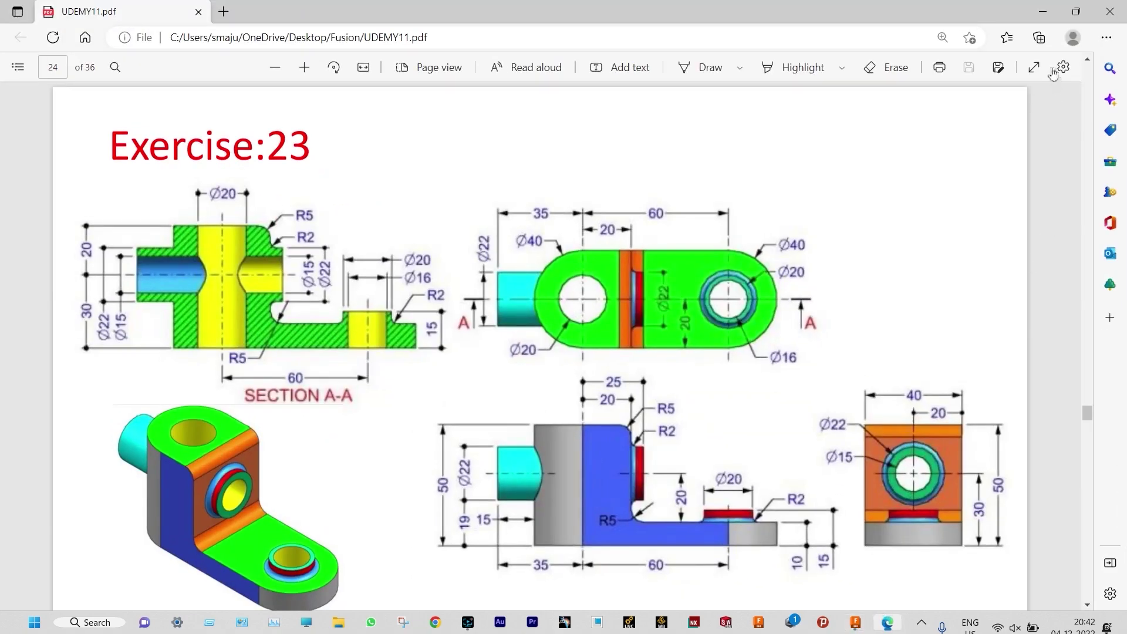
pyautogui.hotkey('alt', 'Tab')
pyautogui.click(665, 189)
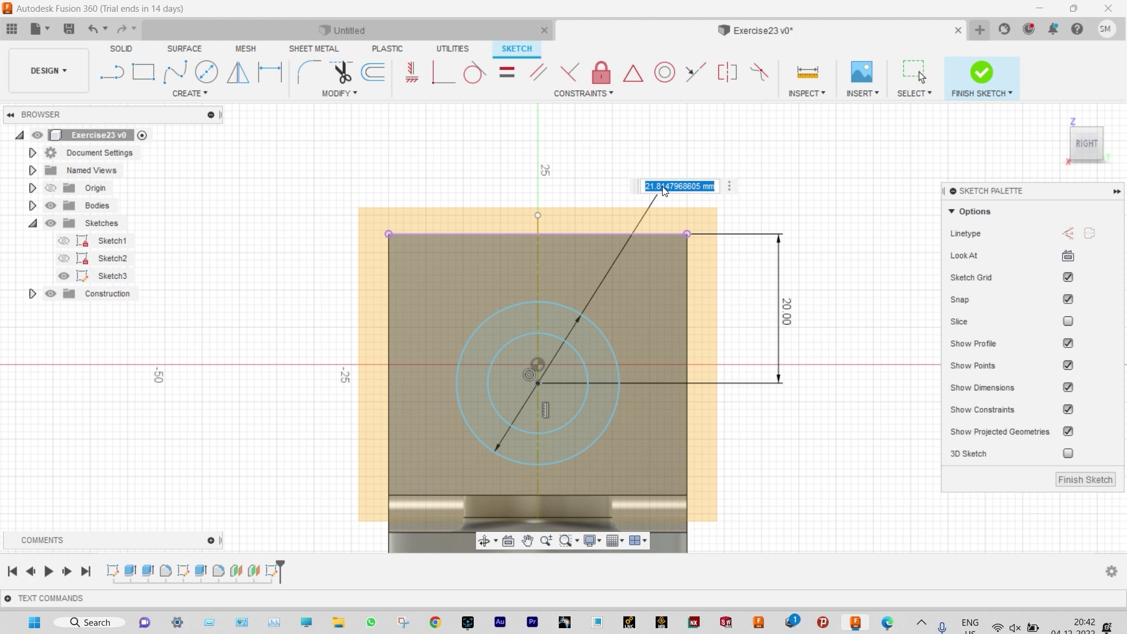
pyautogui.write('22')
pyautogui.press('Return')
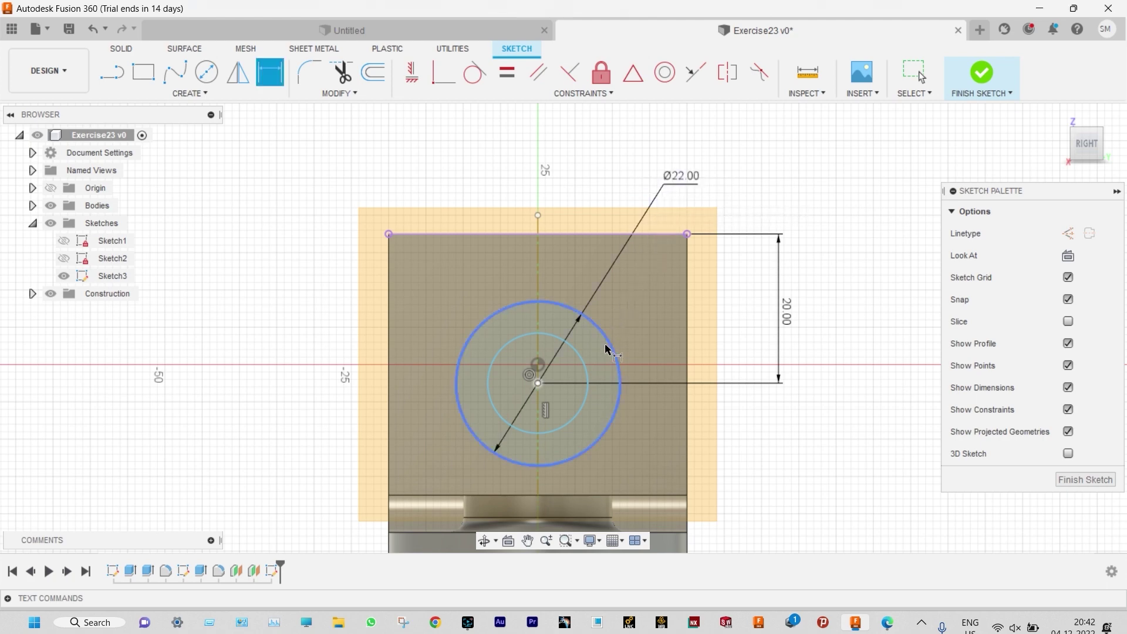
pyautogui.click(588, 371)
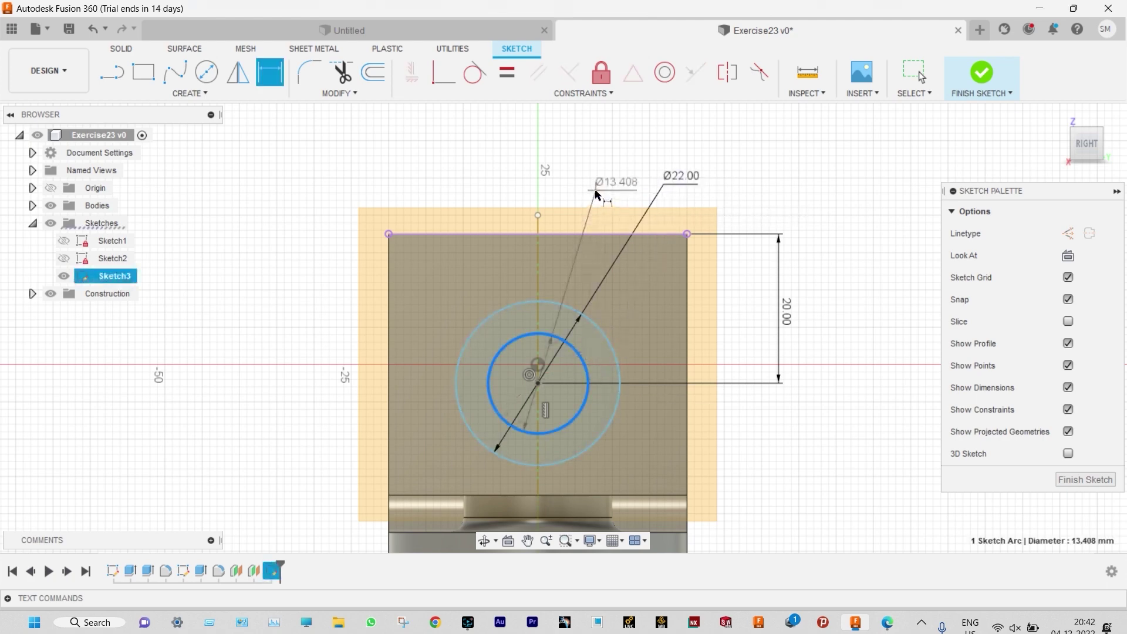
pyautogui.click(597, 196)
pyautogui.write('16')
pyautogui.press('Return')
pyautogui.moveTo(810, 323)
pyautogui.keyDown('shift'); pyautogui.mouseDown(button='middle')
pyautogui.moveTo(907, 324)
pyautogui.moveTo(919, 303)
pyautogui.moveTo(926, 332)
pyautogui.mouseUp(button='middle'); pyautogui.keyUp('shift')
pyautogui.press('d')
pyautogui.scroll(-1, 794, 391)
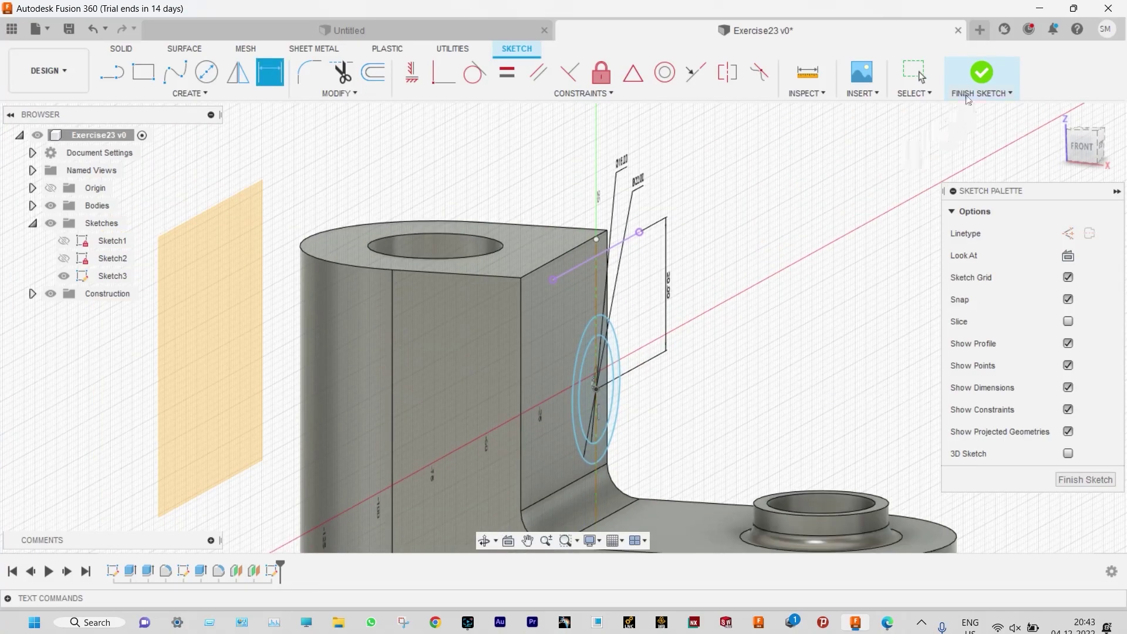
pyautogui.click(977, 76)
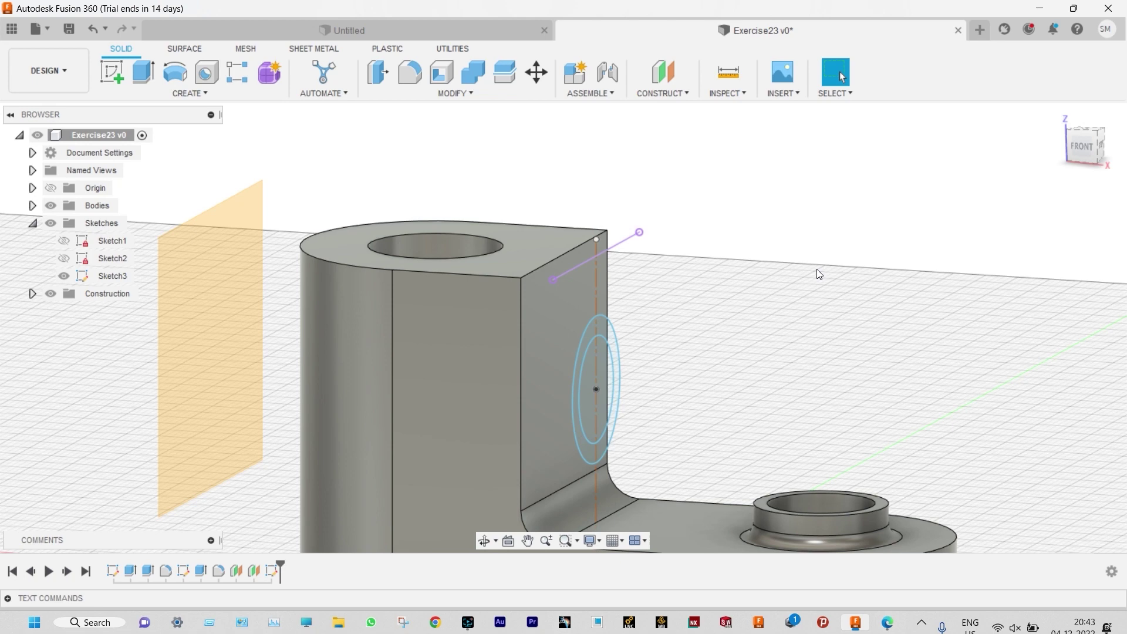
# Extrude the ring between the two circles by -5 mm to the upright block's flat face, joining it to the body
pyautogui.click(144, 74)
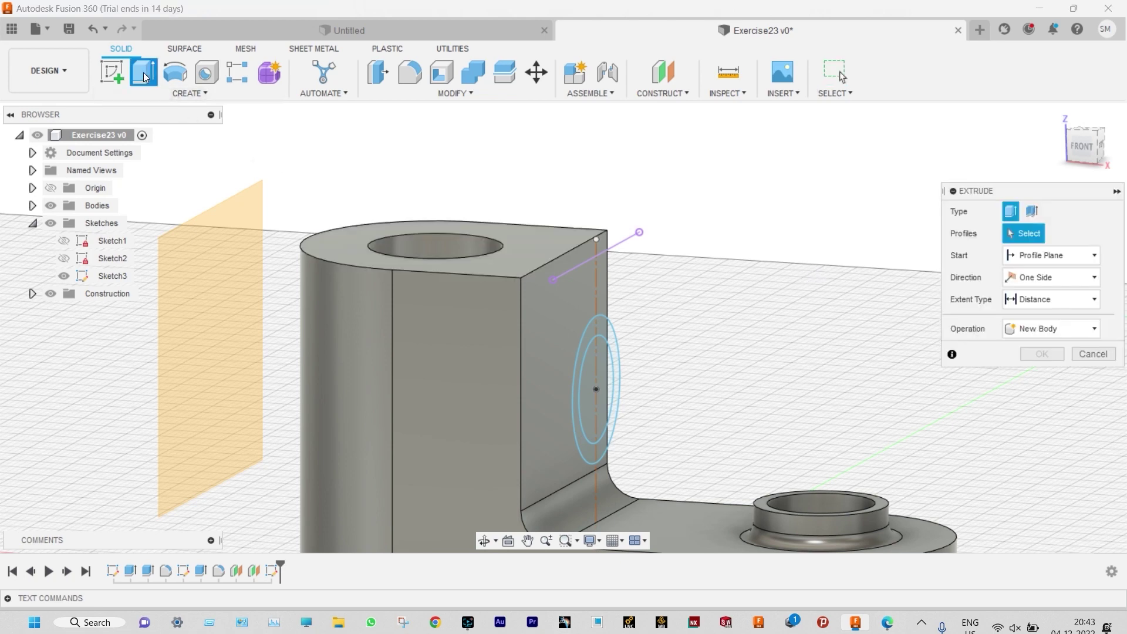
pyautogui.scroll(2, 596, 333)
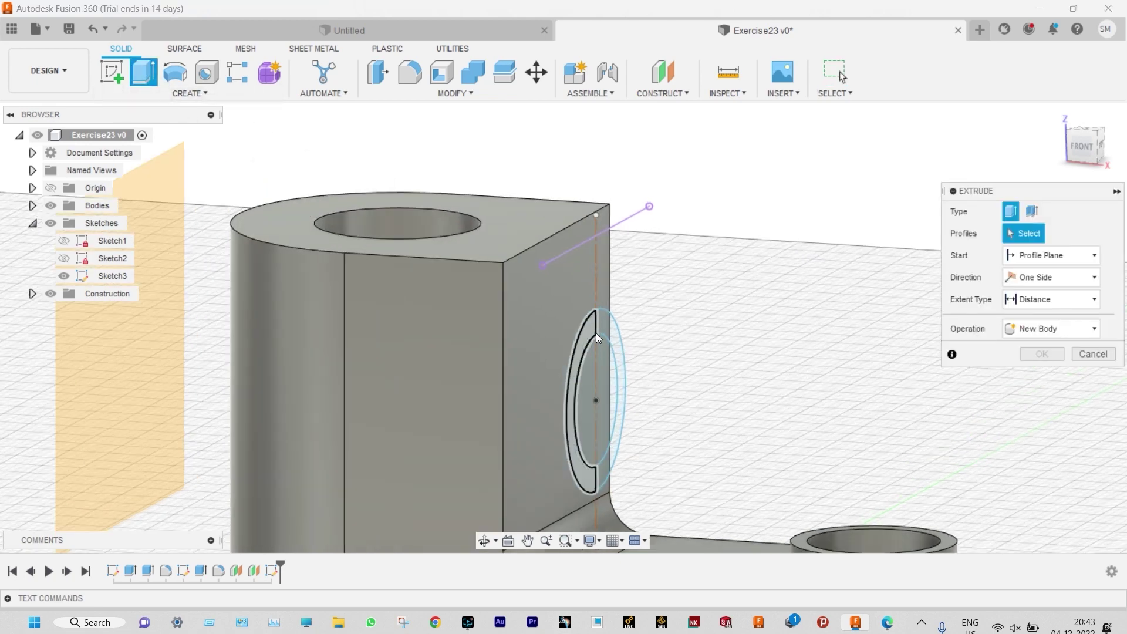
pyautogui.click(588, 330)
pyautogui.click(604, 331)
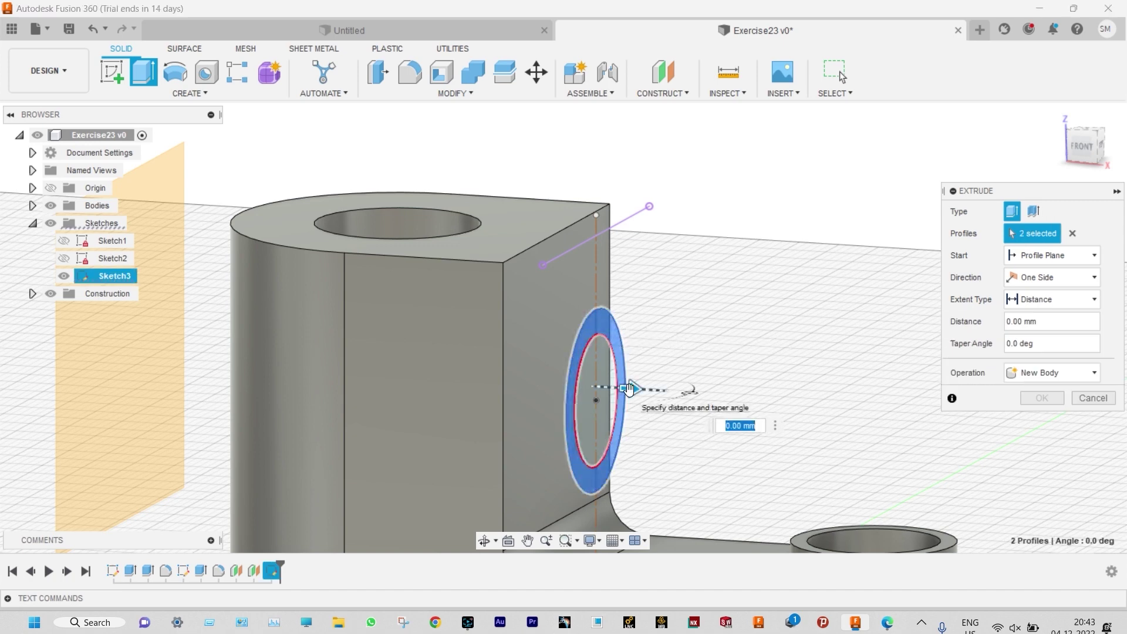
pyautogui.moveTo(630, 388); pyautogui.dragTo(602, 389)
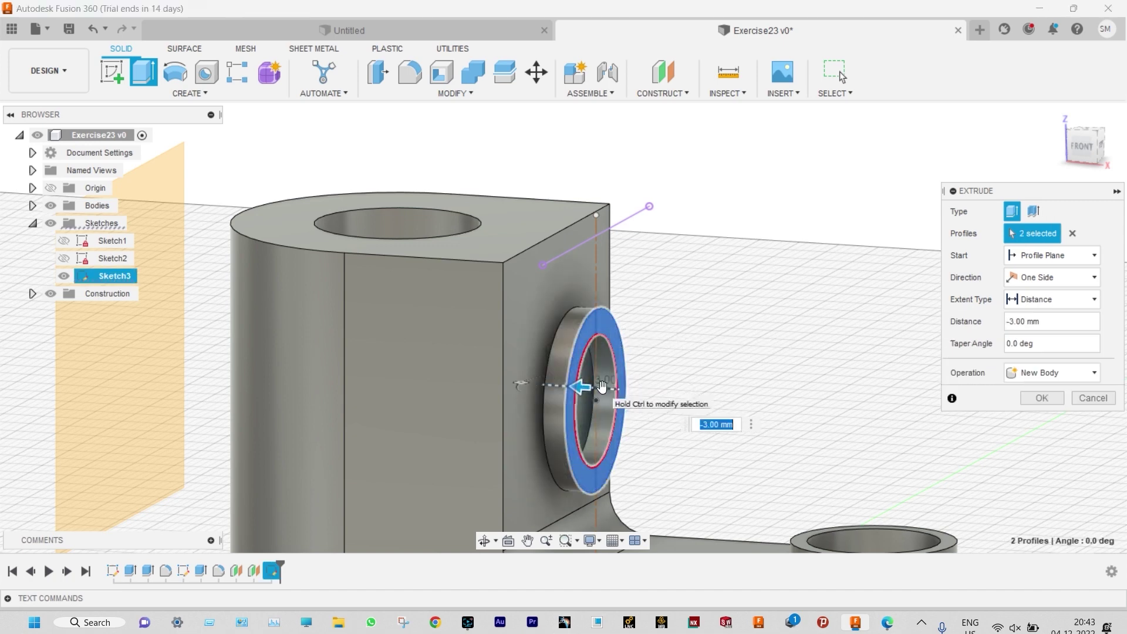
pyautogui.click(1090, 301)
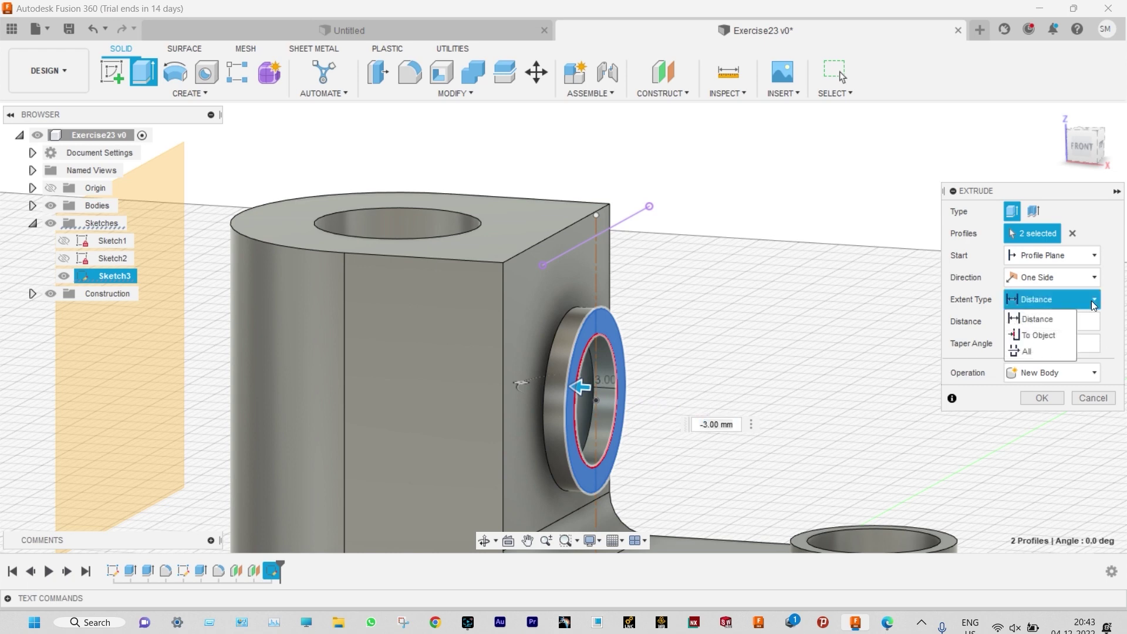
pyautogui.click(1059, 333)
pyautogui.hotkey('ctrl', 'z')
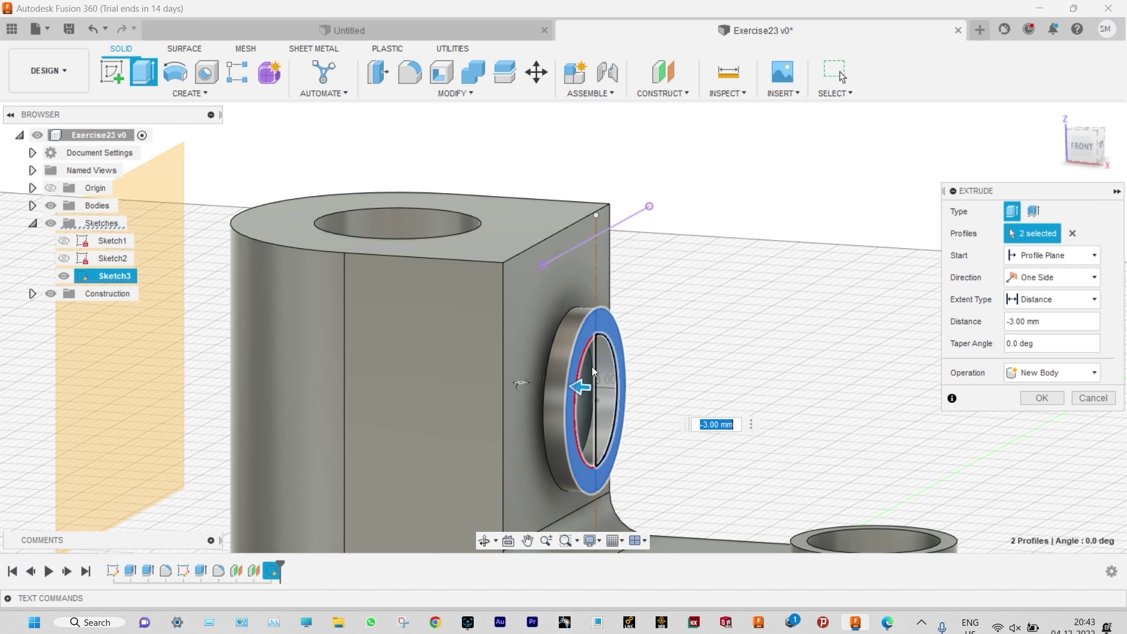
pyautogui.write('-5')
pyautogui.press('Return')
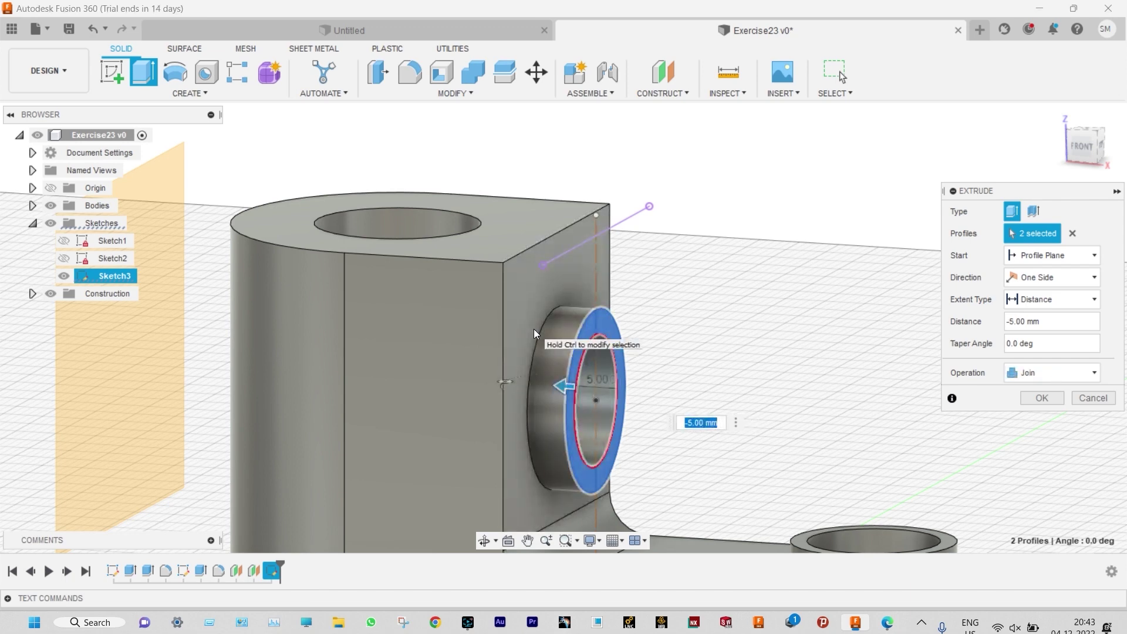
pyautogui.click(1041, 399)
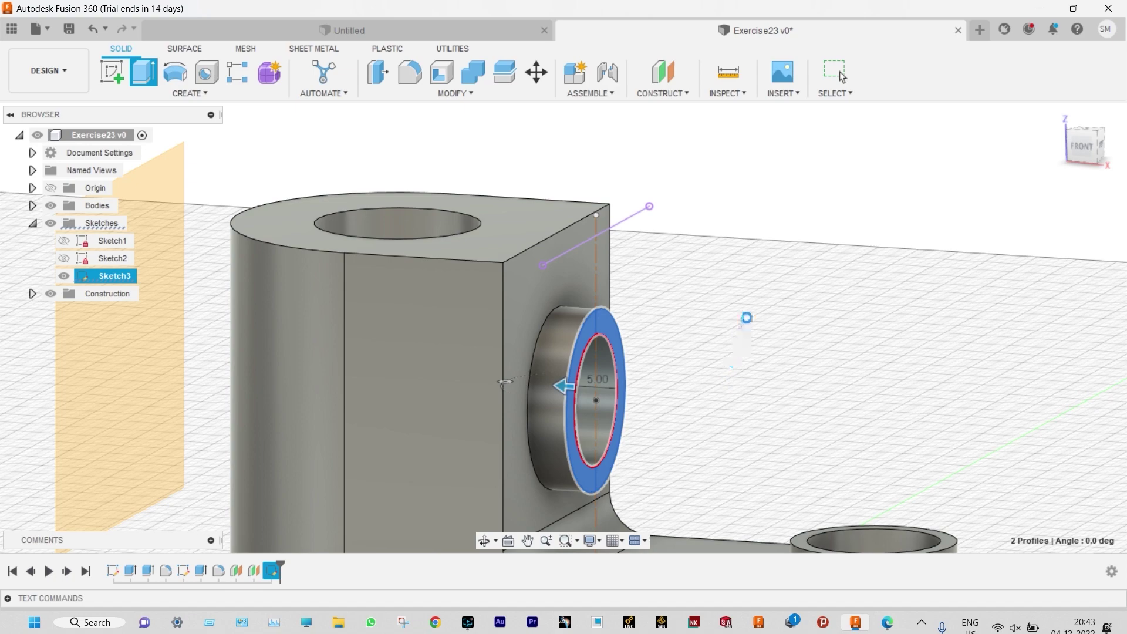
# On the construction plane beyond the block's rounded back, sketch the projected outline of the ring boss's end face and finish the sketch
pyautogui.scroll(-4, 750, 238)
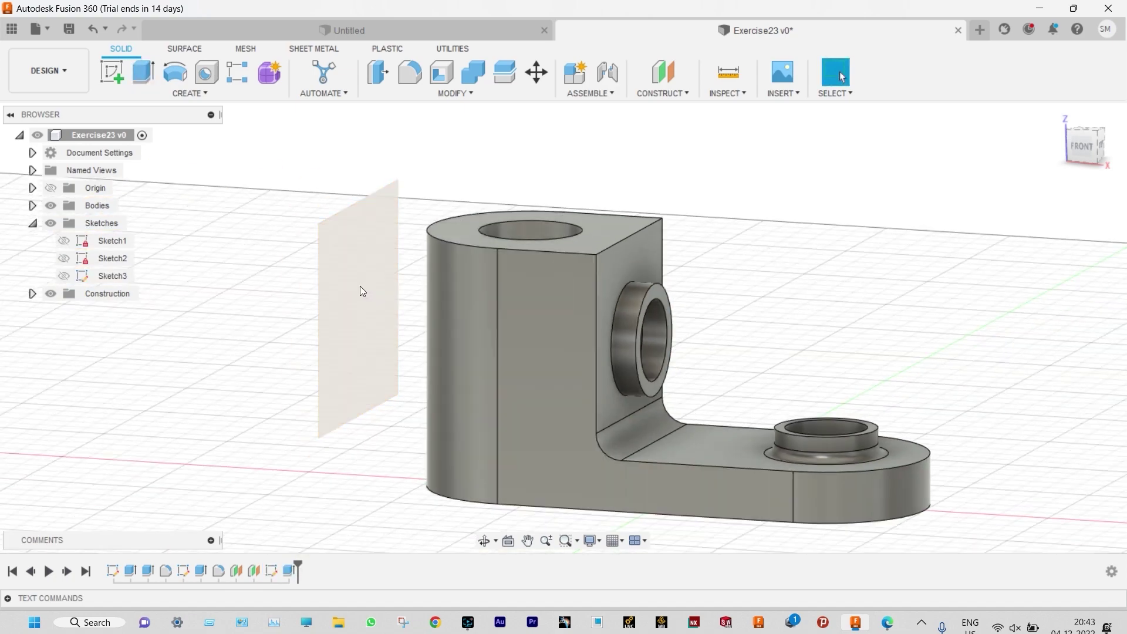
pyautogui.keyDown('shift'); pyautogui.moveTo(358, 290); pyautogui.dragTo(549, 214, button='middle'); pyautogui.keyUp('shift')
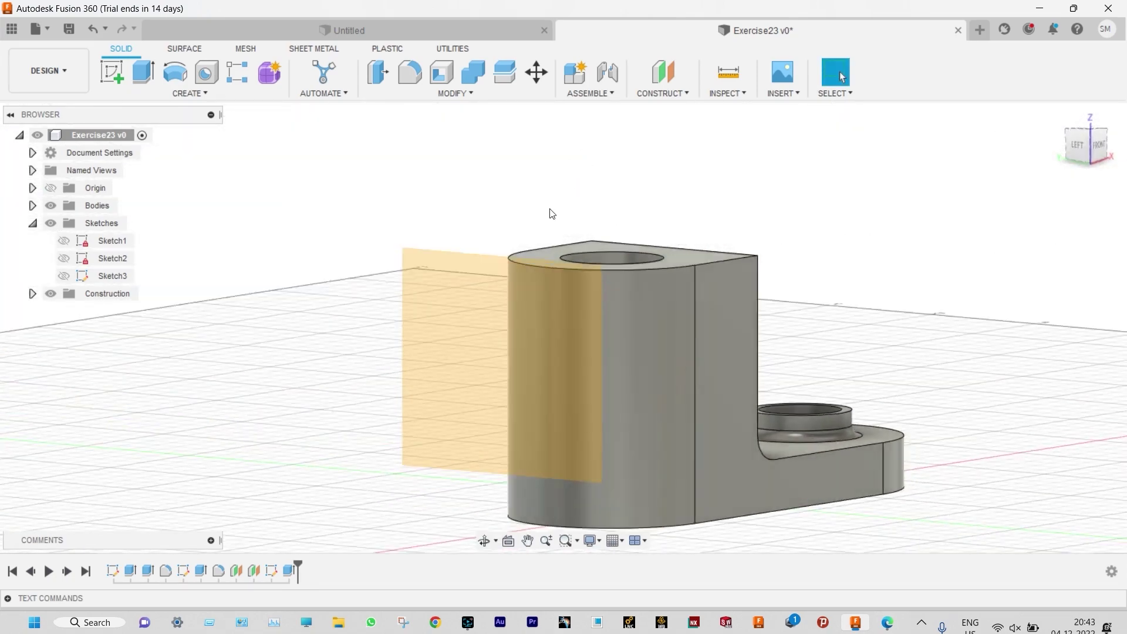
pyautogui.click(495, 301)
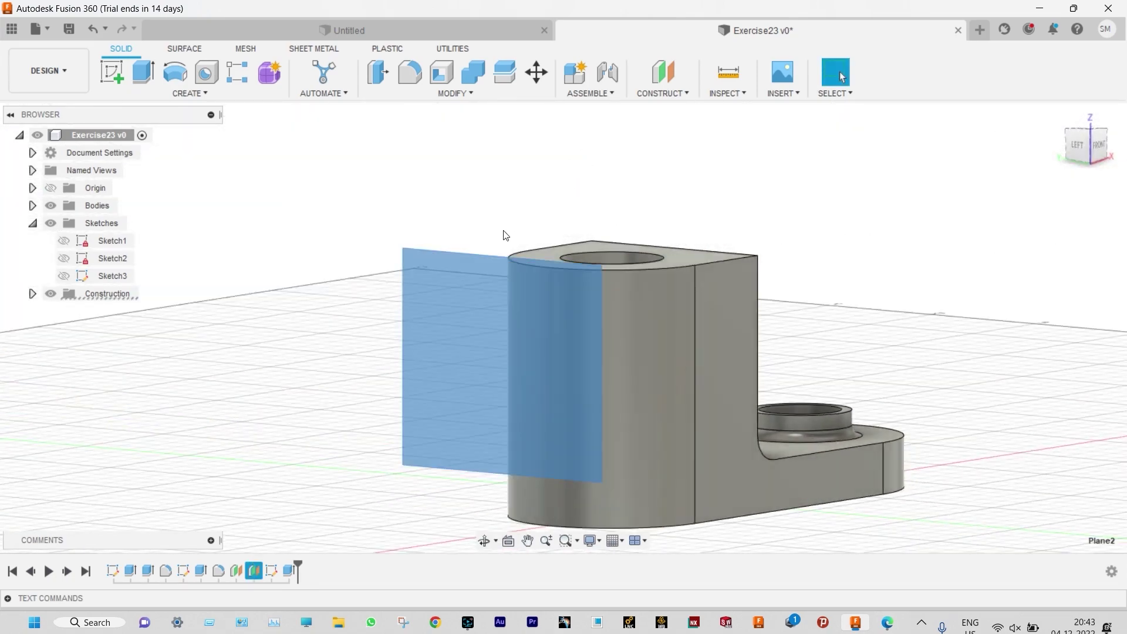
pyautogui.click(119, 79)
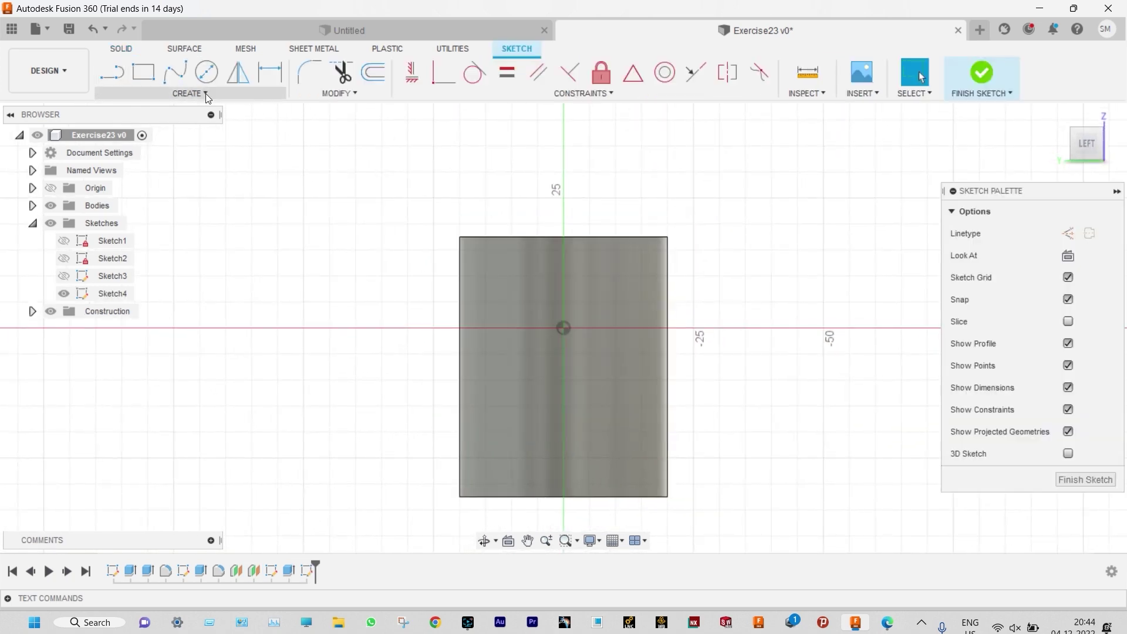
pyautogui.click(207, 94)
pyautogui.moveTo(181, 339)
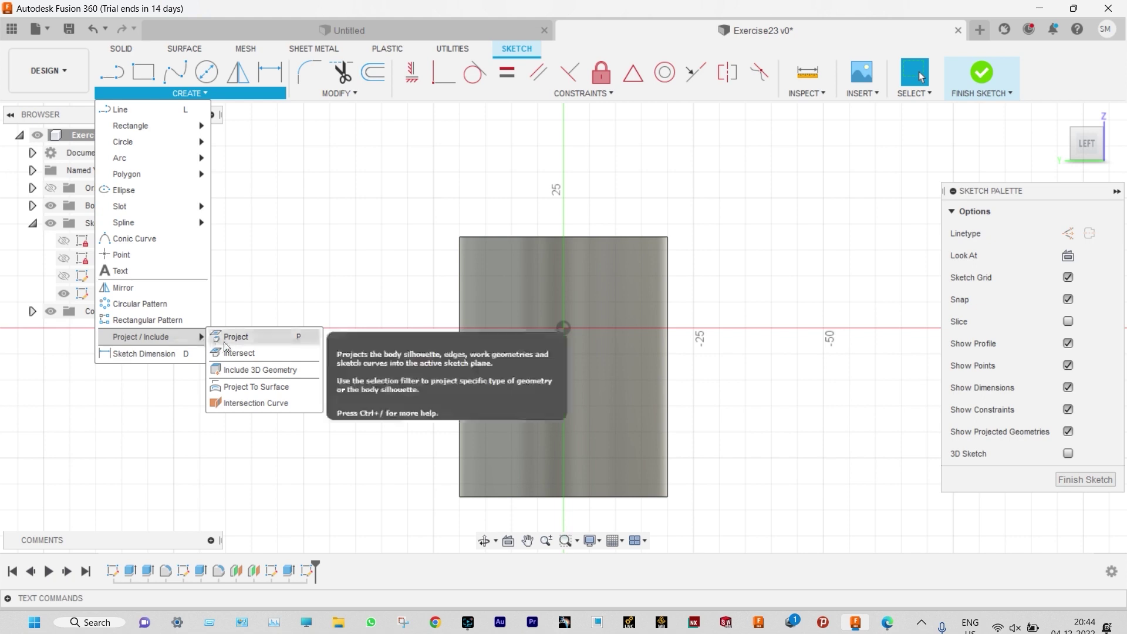
pyautogui.click(238, 337)
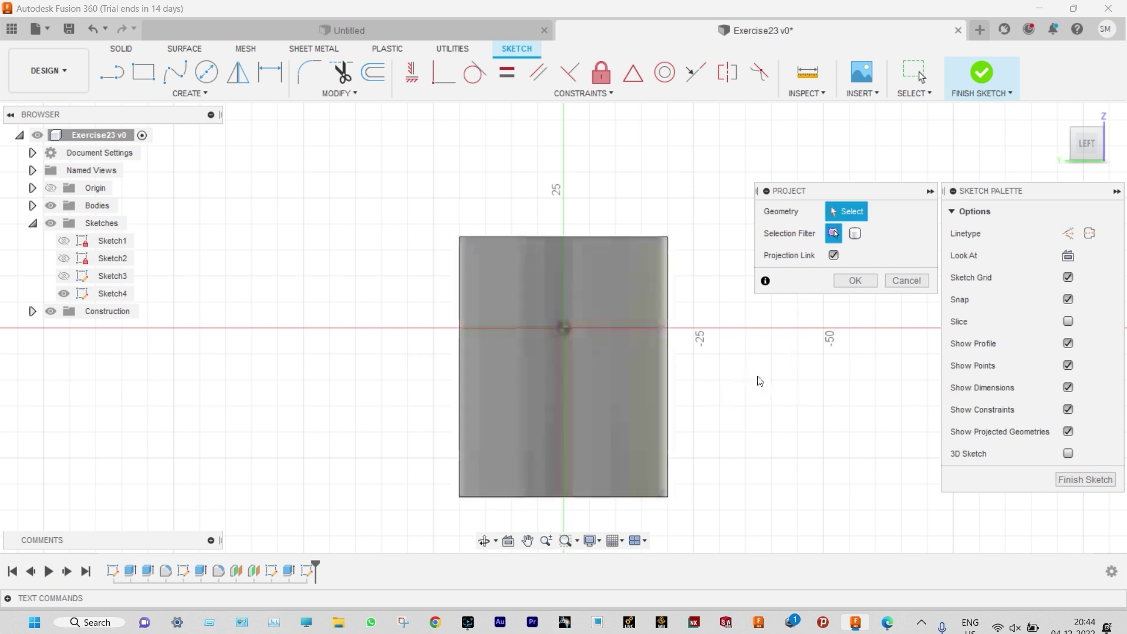
pyautogui.keyDown('shift'); pyautogui.moveTo(800, 386); pyautogui.dragTo(652, 397, button='middle'); pyautogui.keyUp('shift')
pyautogui.click(561, 309)
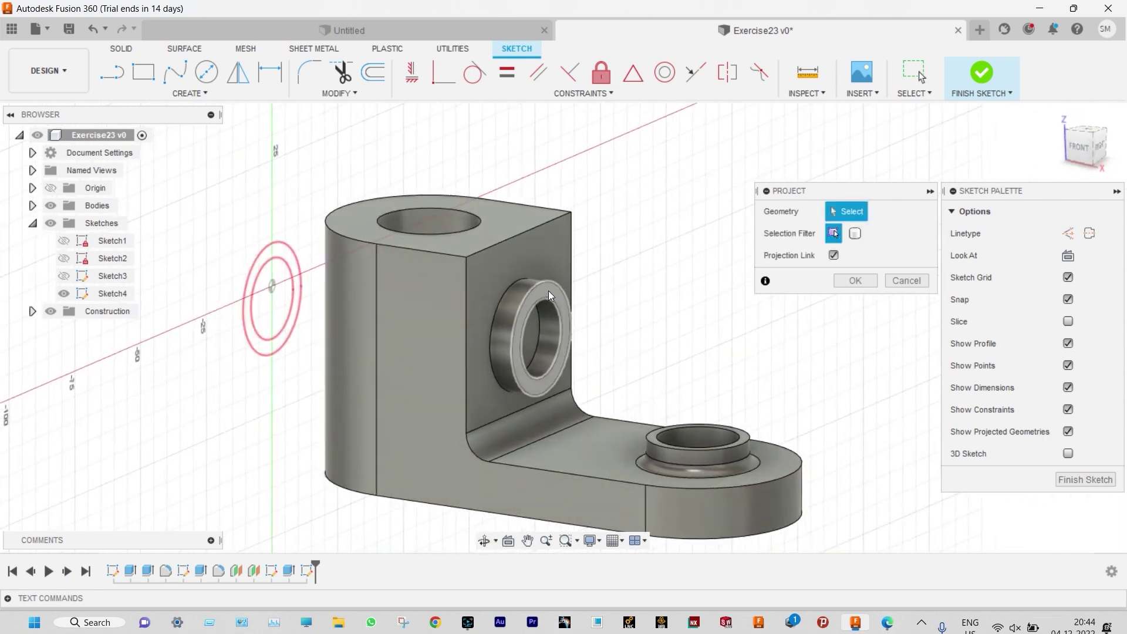
pyautogui.click(547, 291)
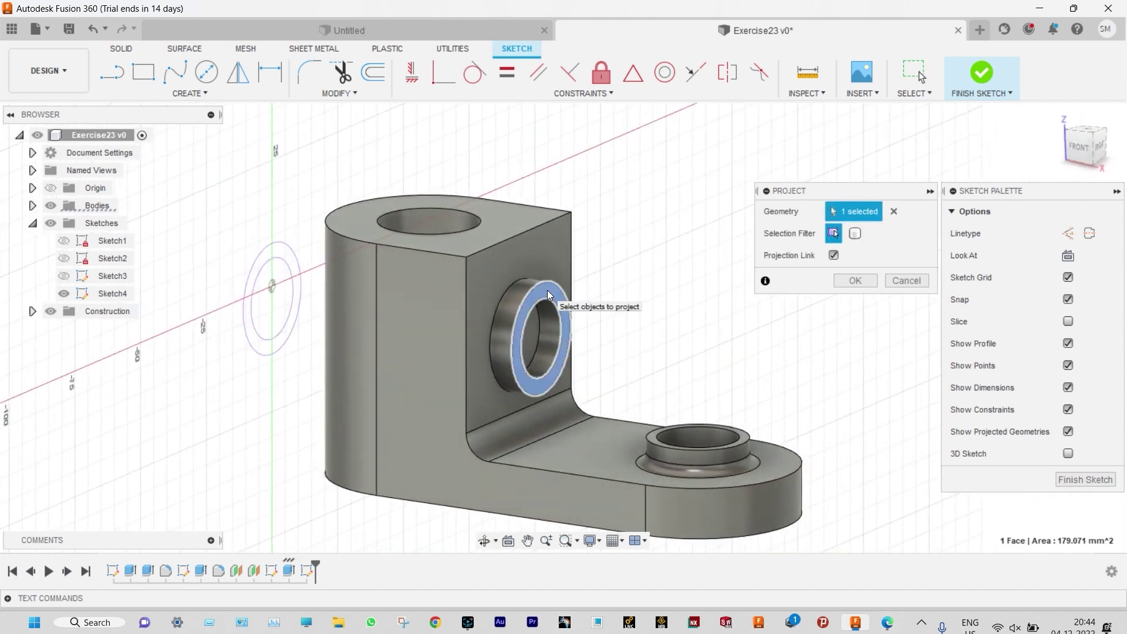
pyautogui.click(849, 285)
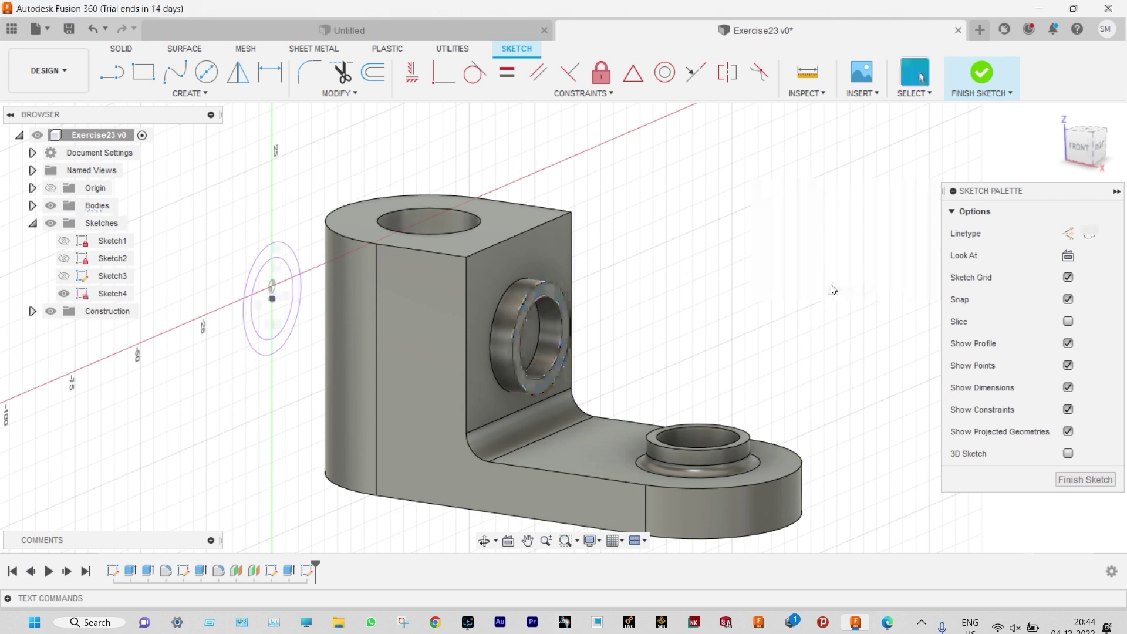
pyautogui.keyDown('shift'); pyautogui.moveTo(760, 276); pyautogui.dragTo(847, 273, button='middle'); pyautogui.keyUp('shift')
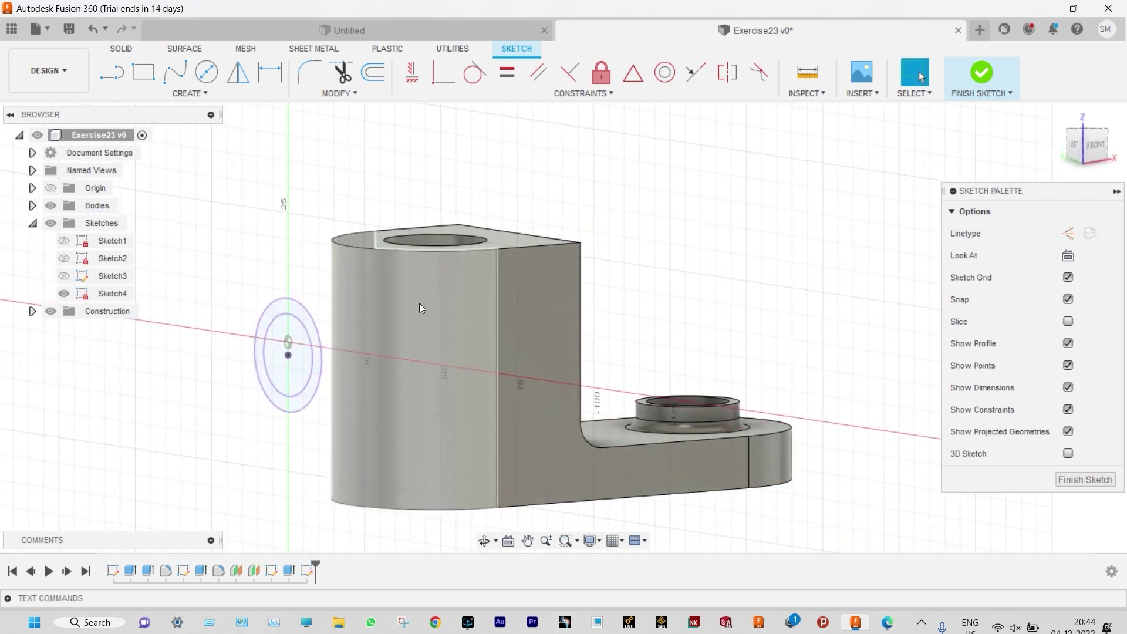
pyautogui.scroll(-2, 294, 321)
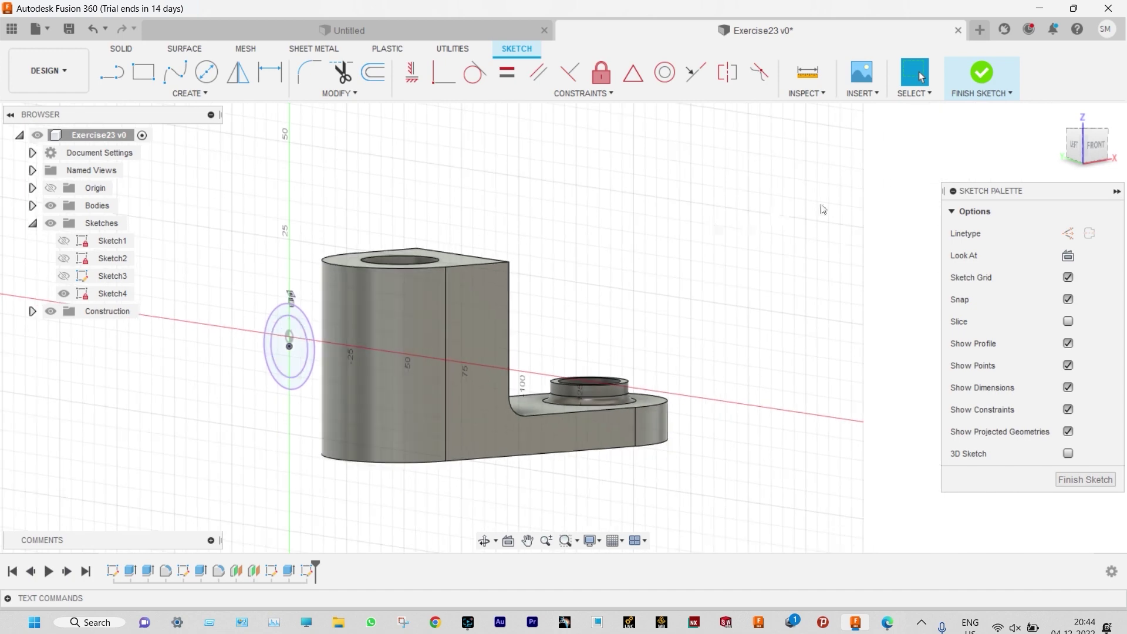
pyautogui.click(981, 76)
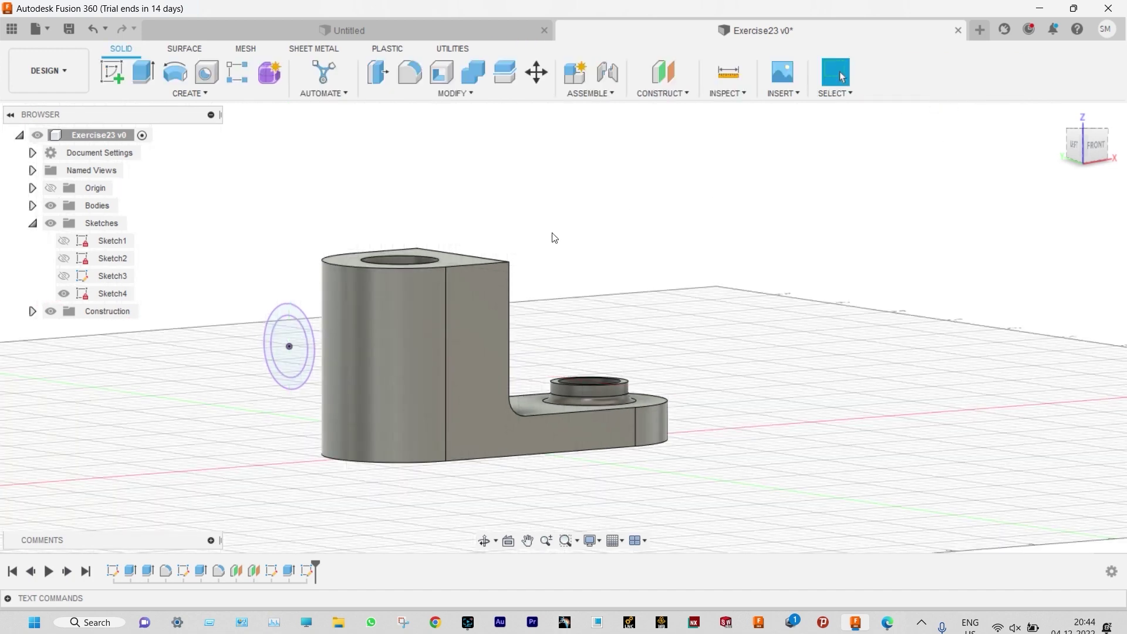
# Extrude the projected ring up to the upright block's rounded back face with the To Object extent, joining it to the body
pyautogui.click(144, 72)
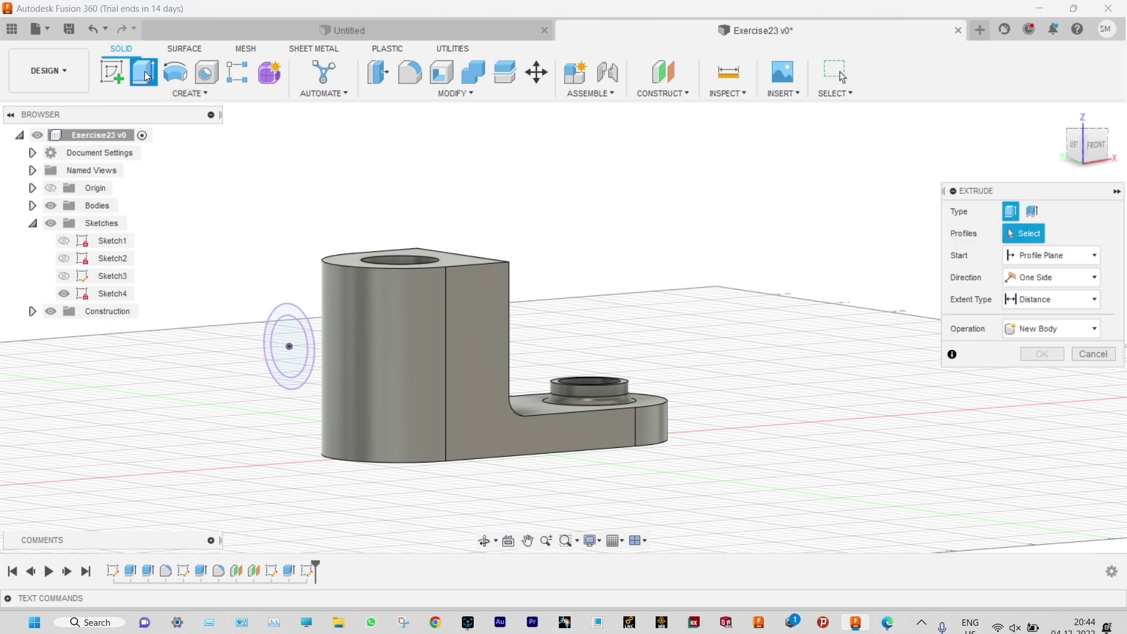
pyautogui.click(293, 316)
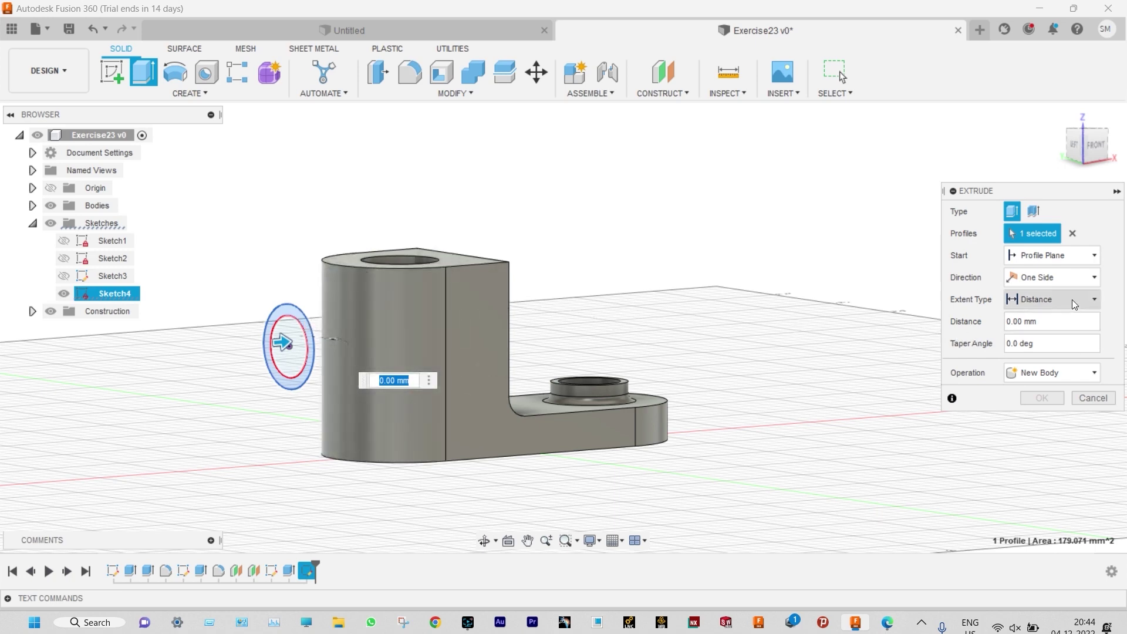
pyautogui.click(1094, 300)
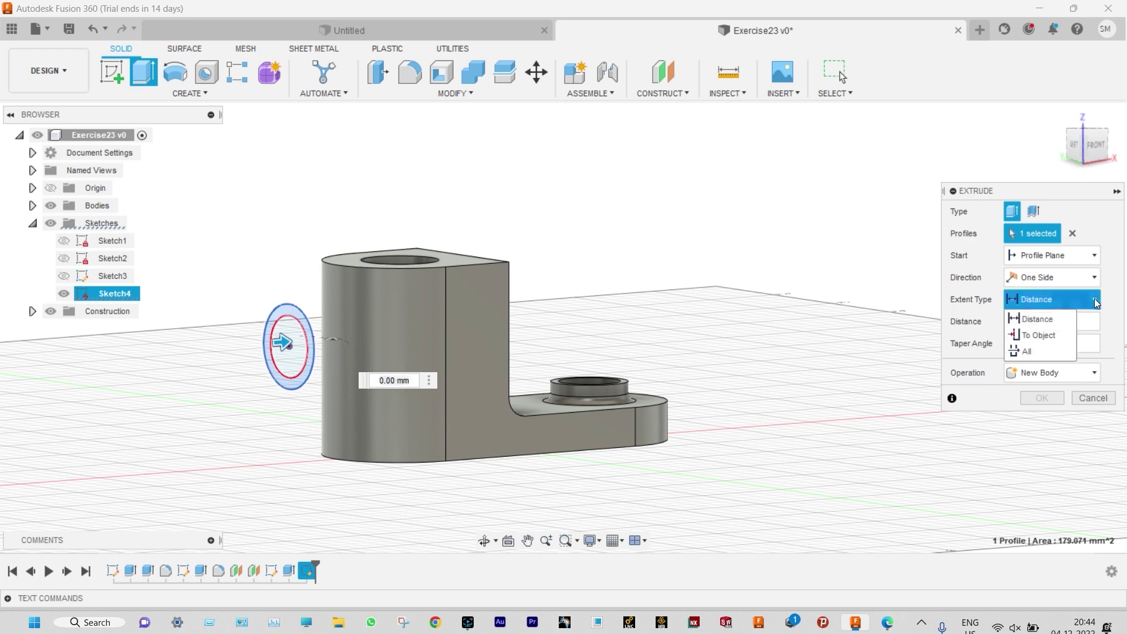
pyautogui.click(1054, 336)
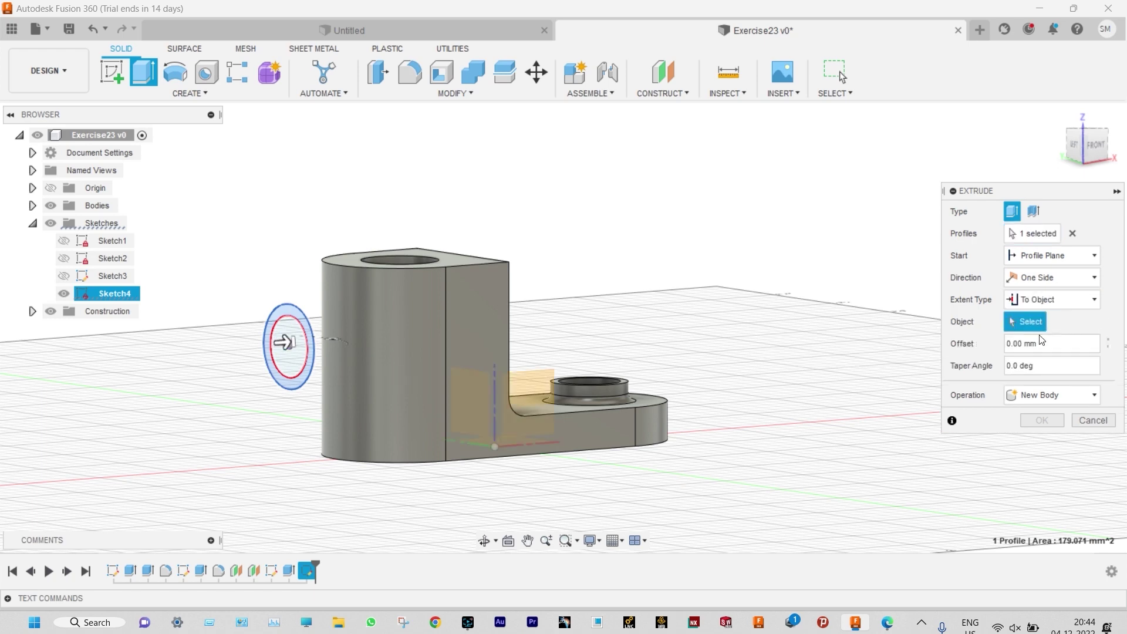
pyautogui.click(359, 332)
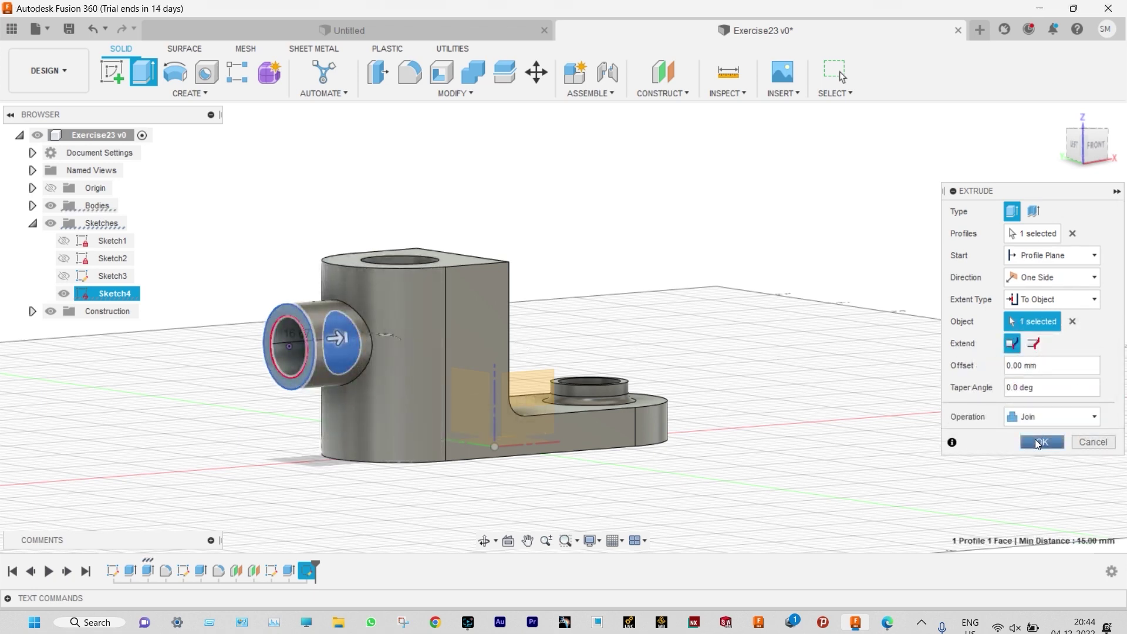
pyautogui.click(1040, 443)
# Sketch on the rear ring boss's end face, projecting its inner circular edge, and finish the sketch
pyautogui.scroll(-3, 637, 267)
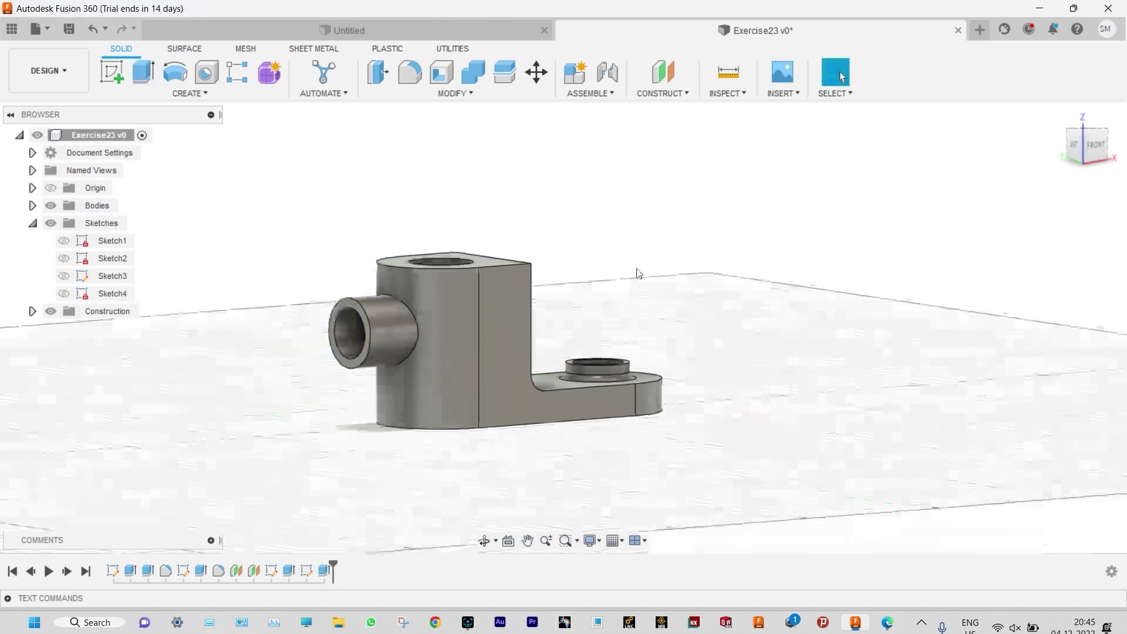
pyautogui.keyDown('shift'); pyautogui.moveTo(649, 233); pyautogui.dragTo(528, 299, button='middle'); pyautogui.keyUp('shift')
pyautogui.keyDown('shift'); pyautogui.moveTo(538, 331); pyautogui.dragTo(662, 222, button='middle'); pyautogui.keyUp('shift')
pyautogui.scroll(1, 447, 318)
pyautogui.scroll(3, 501, 273)
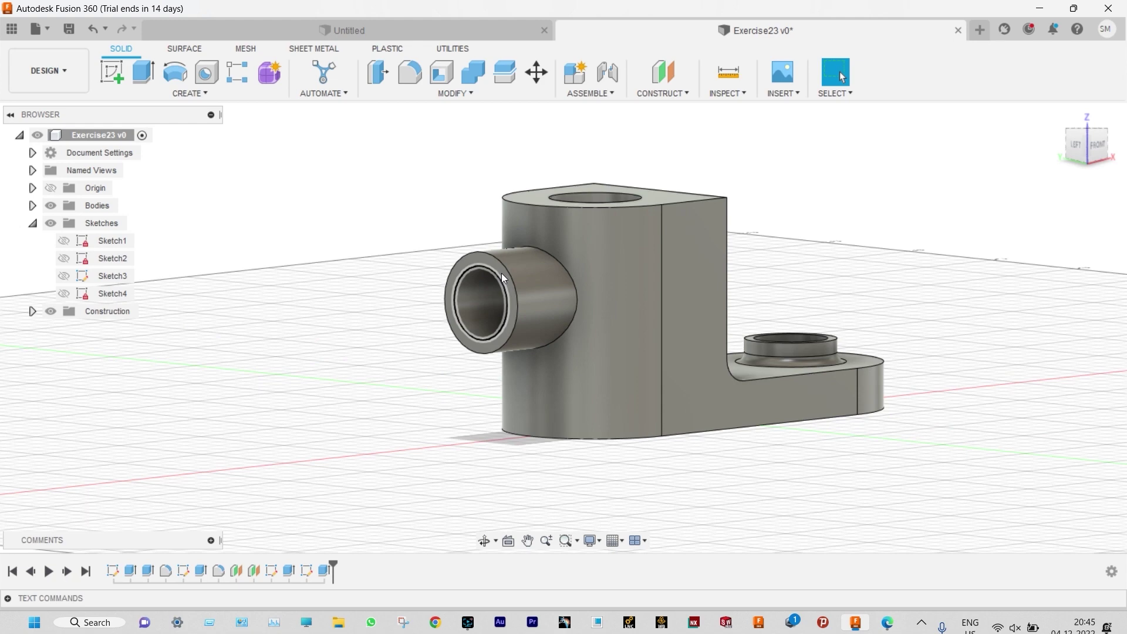
pyautogui.click(484, 262)
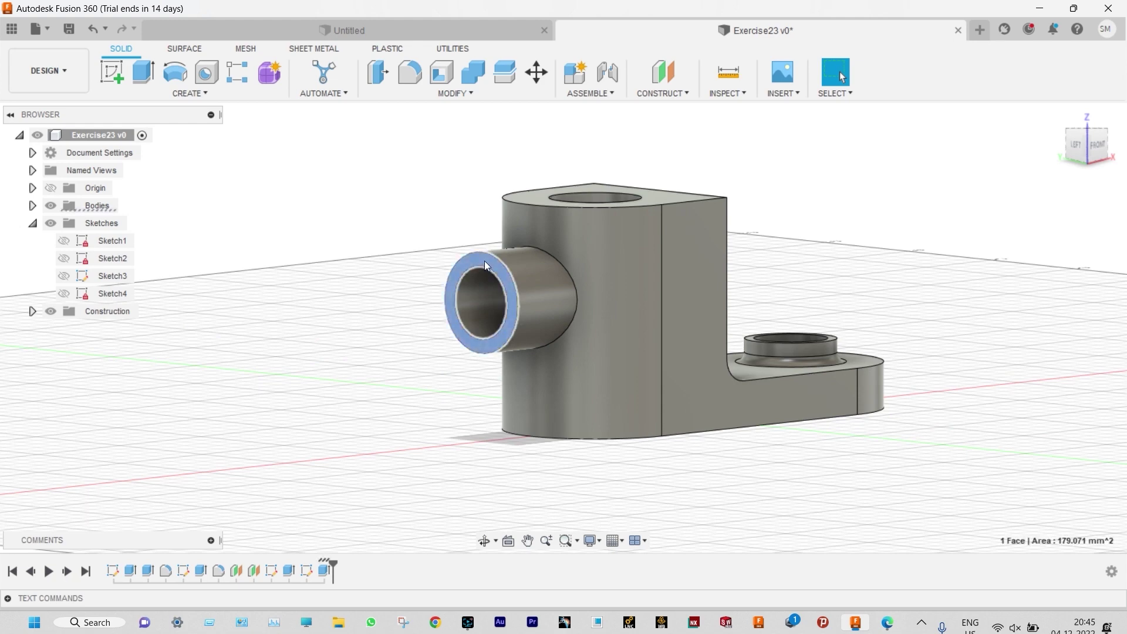
pyautogui.click(111, 71)
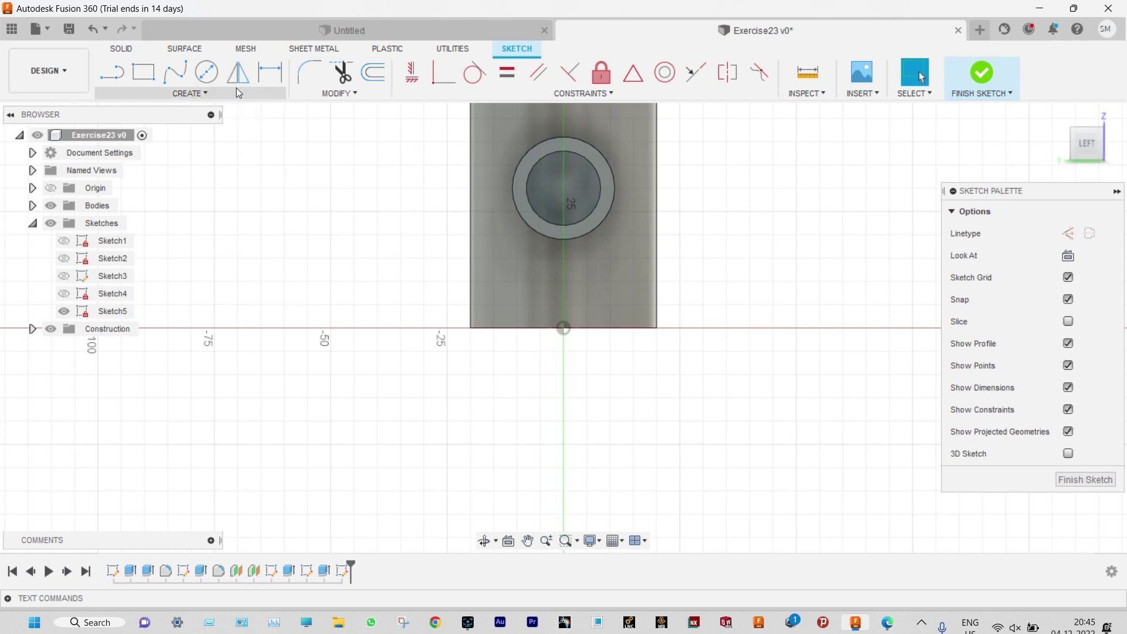
pyautogui.click(207, 93)
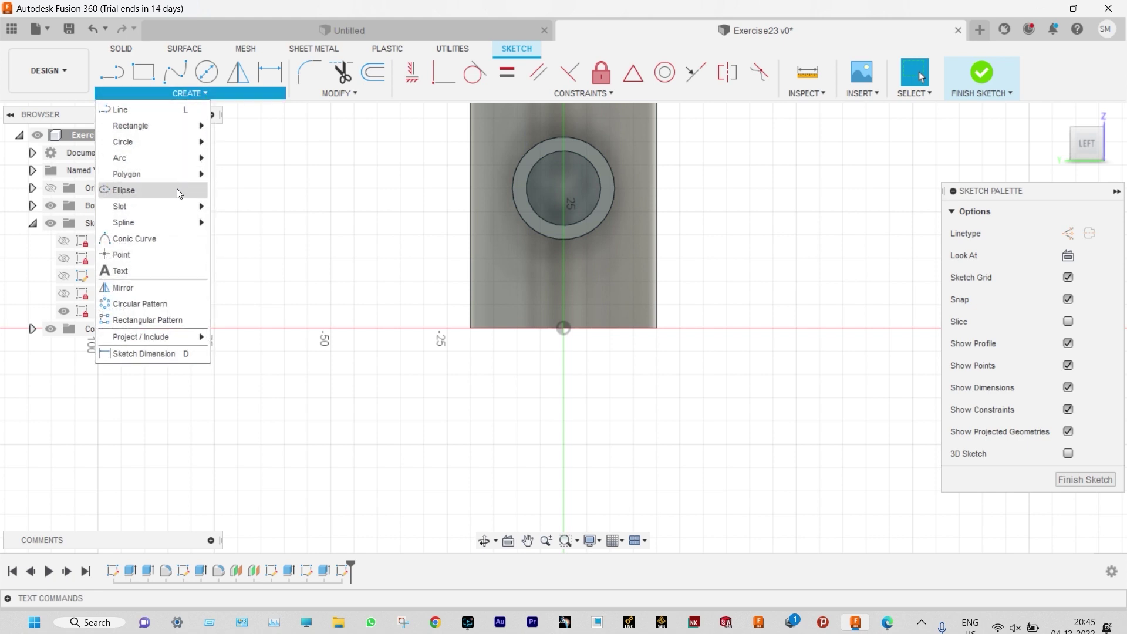
pyautogui.moveTo(176, 340)
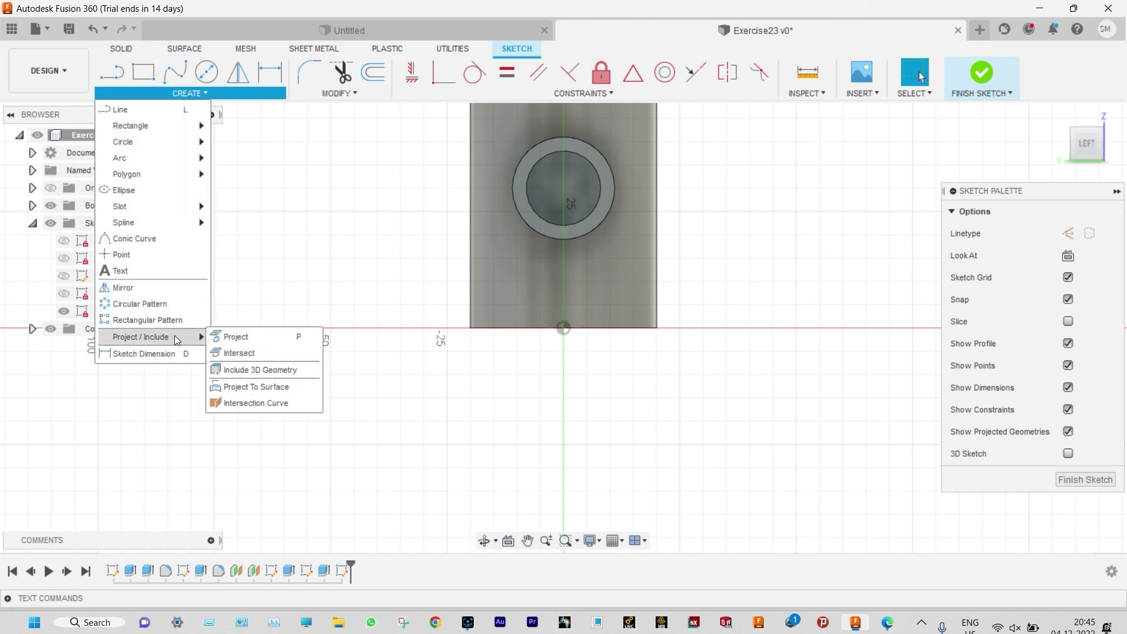
pyautogui.click(236, 337)
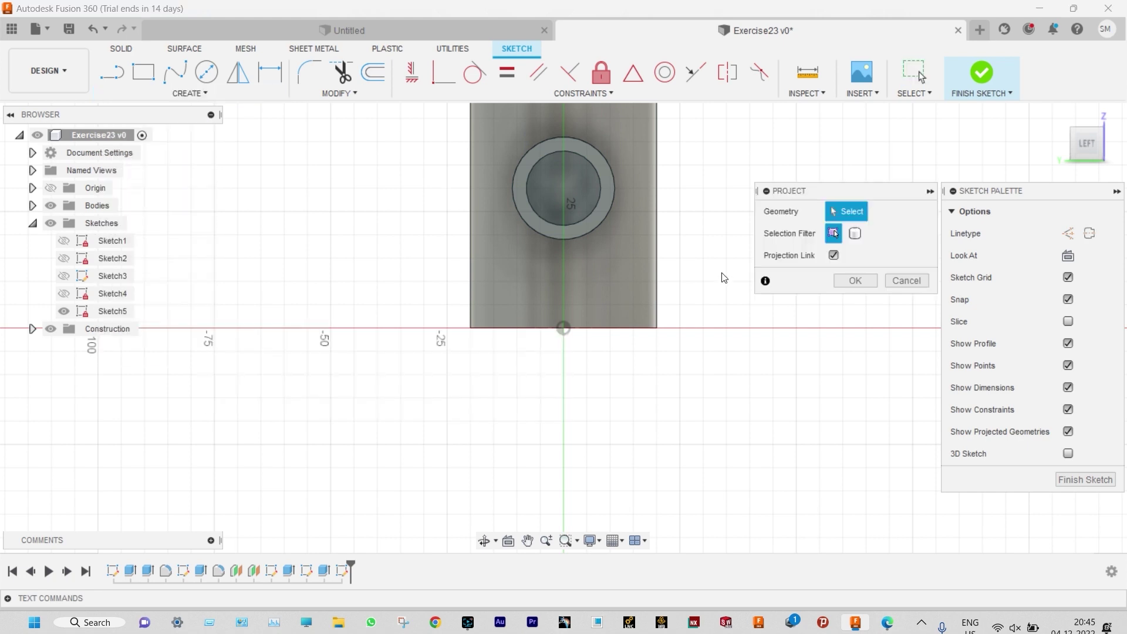
pyautogui.click(597, 203)
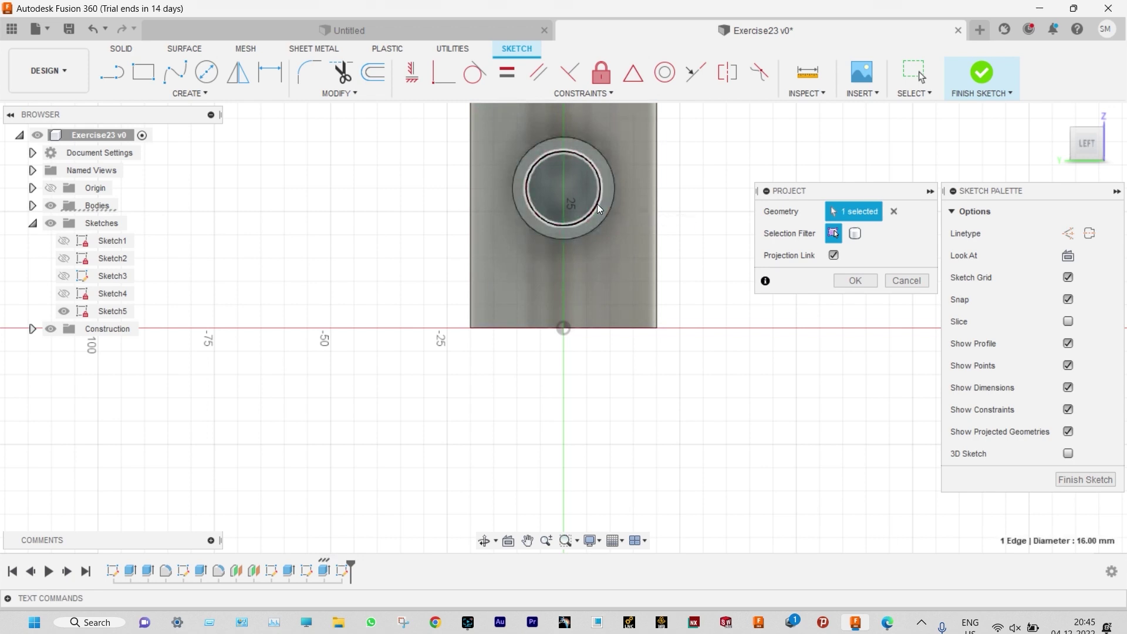
pyautogui.click(856, 280)
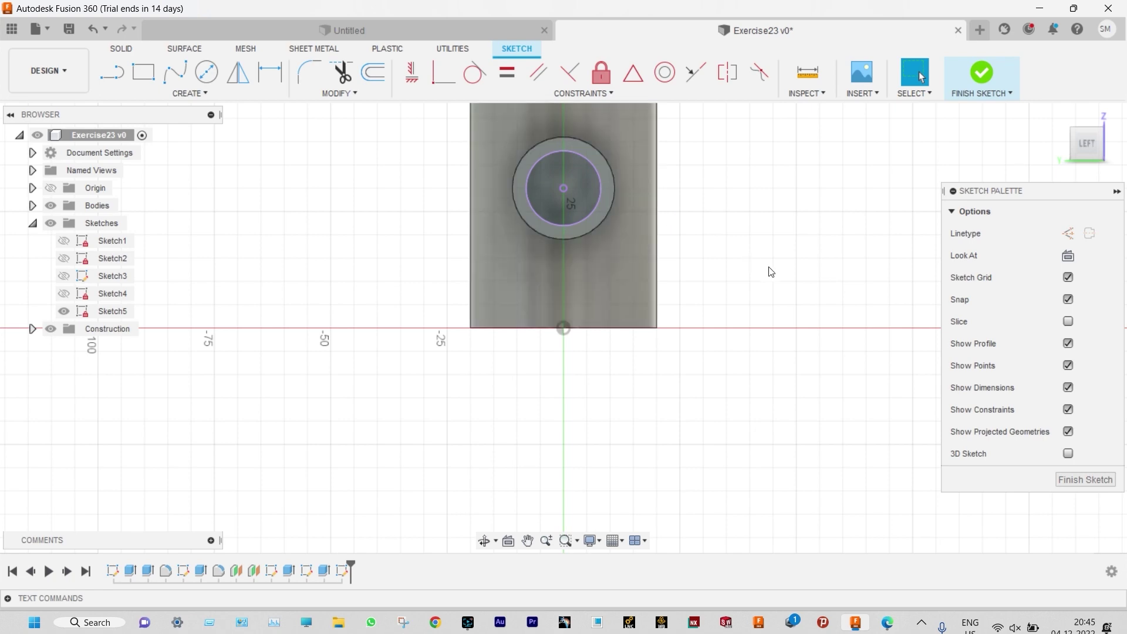
pyautogui.scroll(-2, 771, 272)
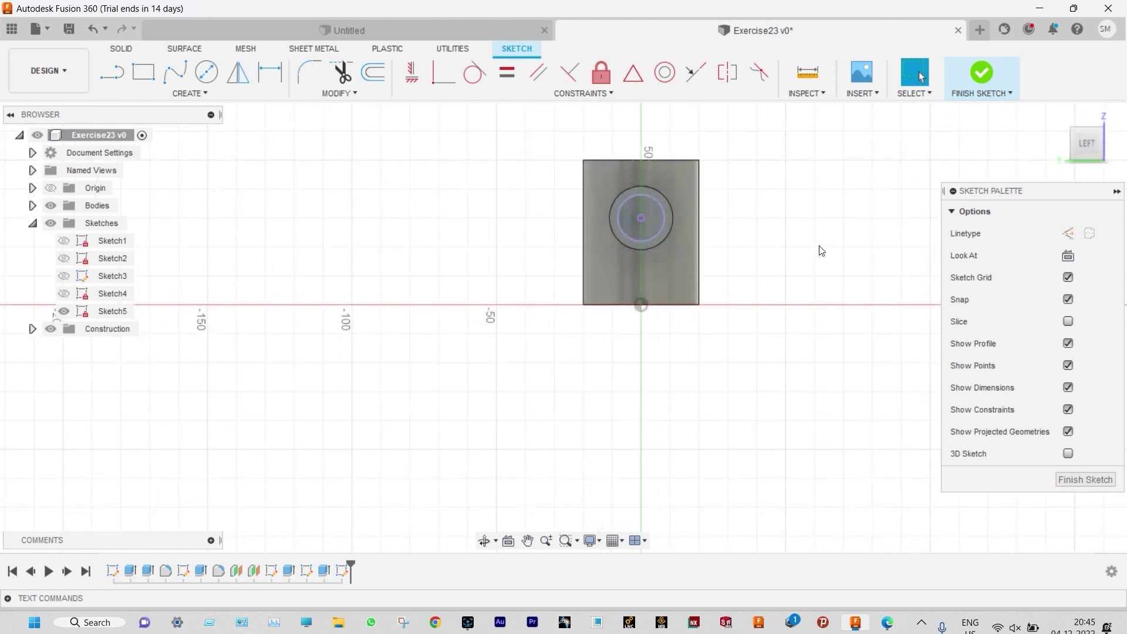
pyautogui.press('F6')
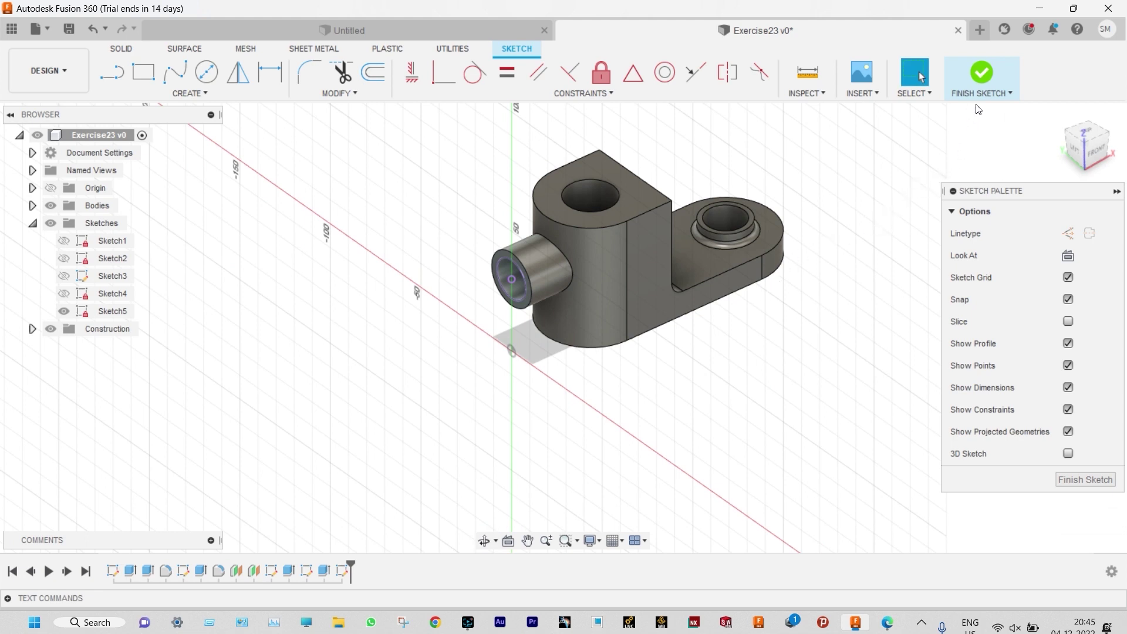
pyautogui.click(980, 74)
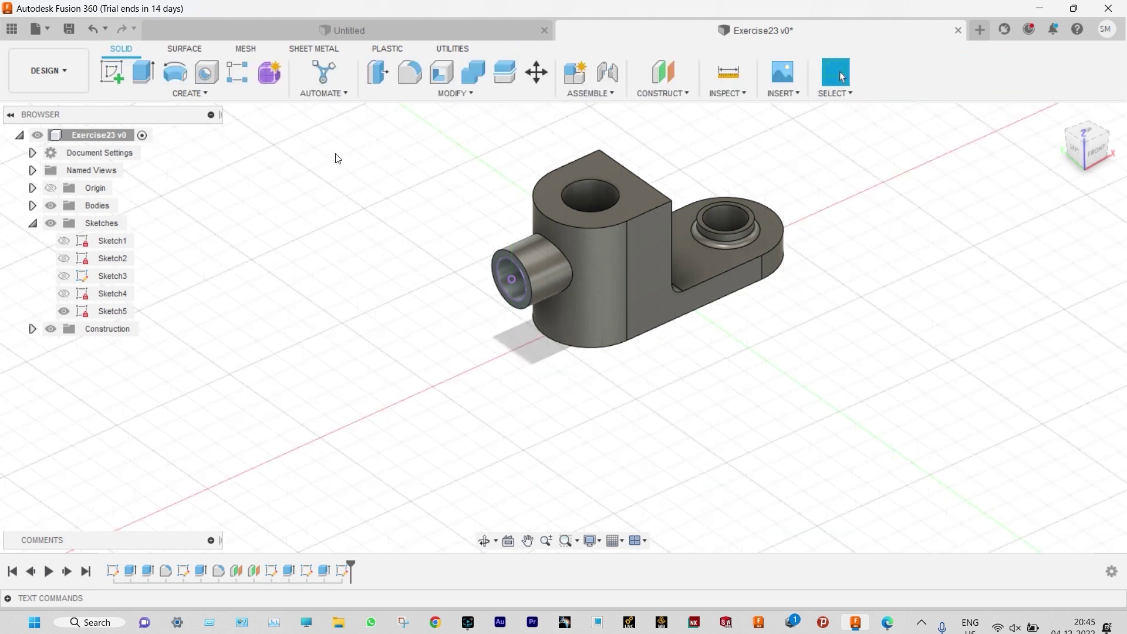
# Extrude the projected inner circle as a cut through the upright block with the All extent
pyautogui.click(145, 73)
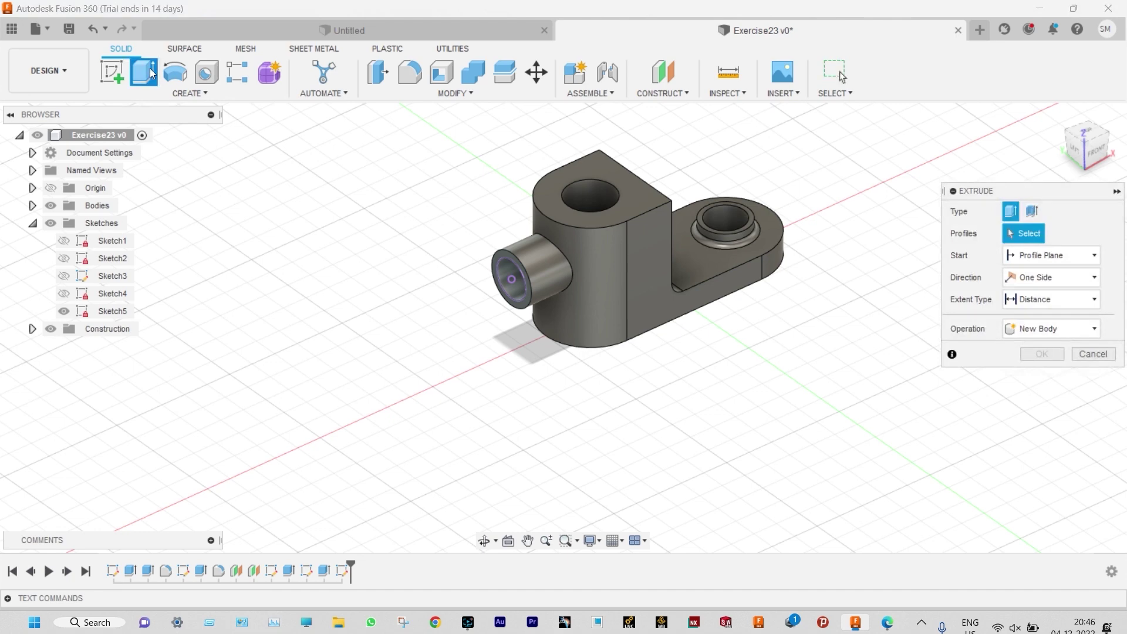
pyautogui.scroll(4, 590, 285)
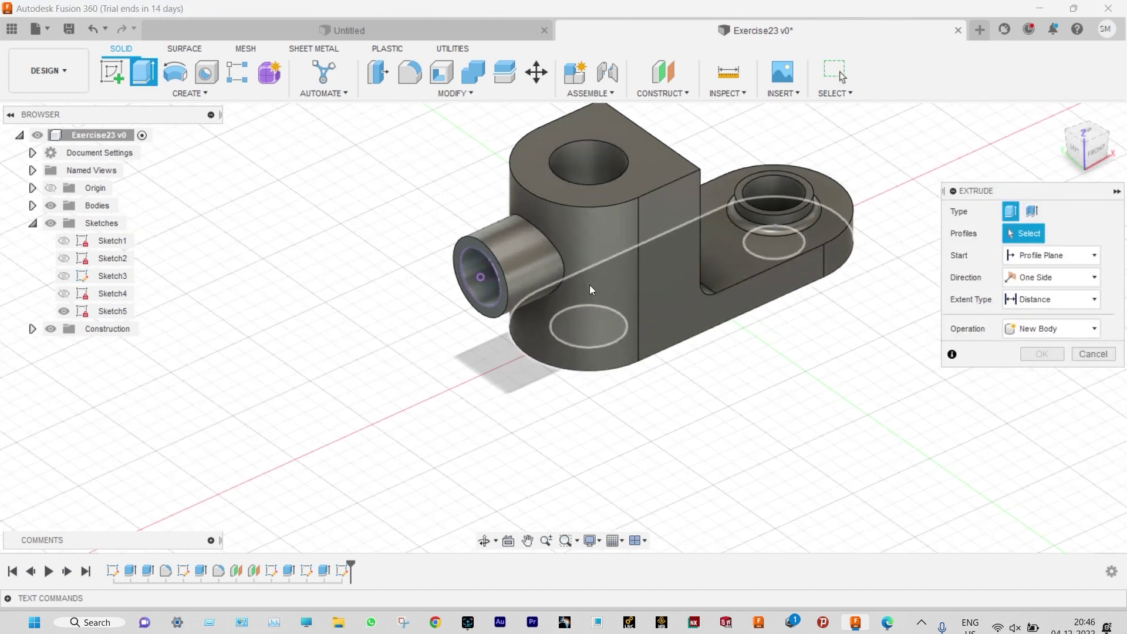
pyautogui.click(455, 260)
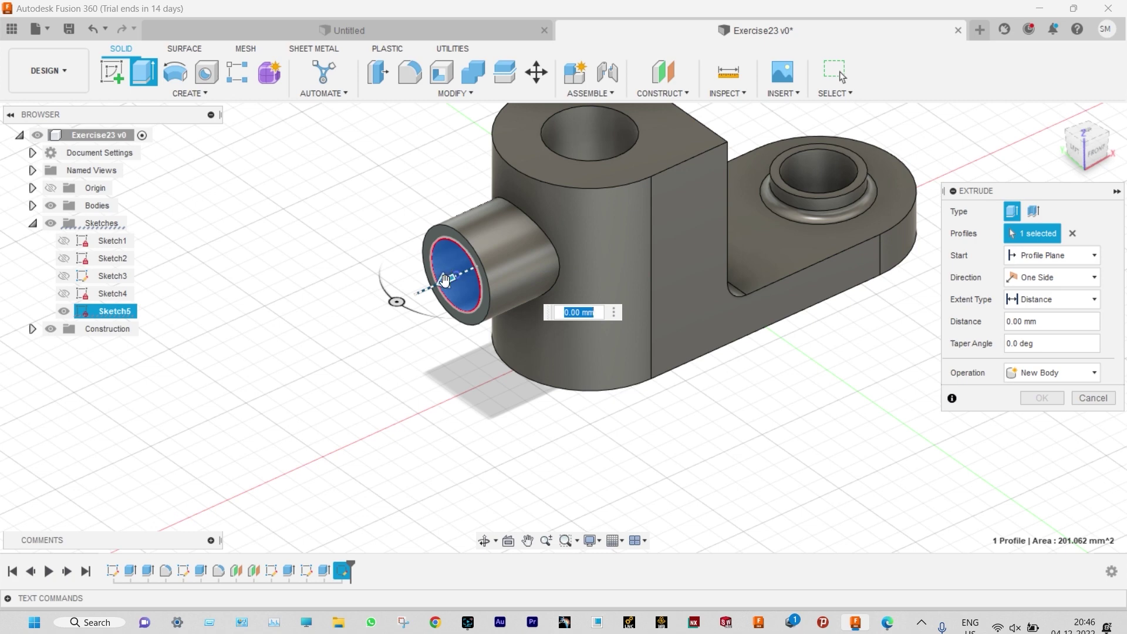
pyautogui.moveTo(444, 280); pyautogui.dragTo(505, 253)
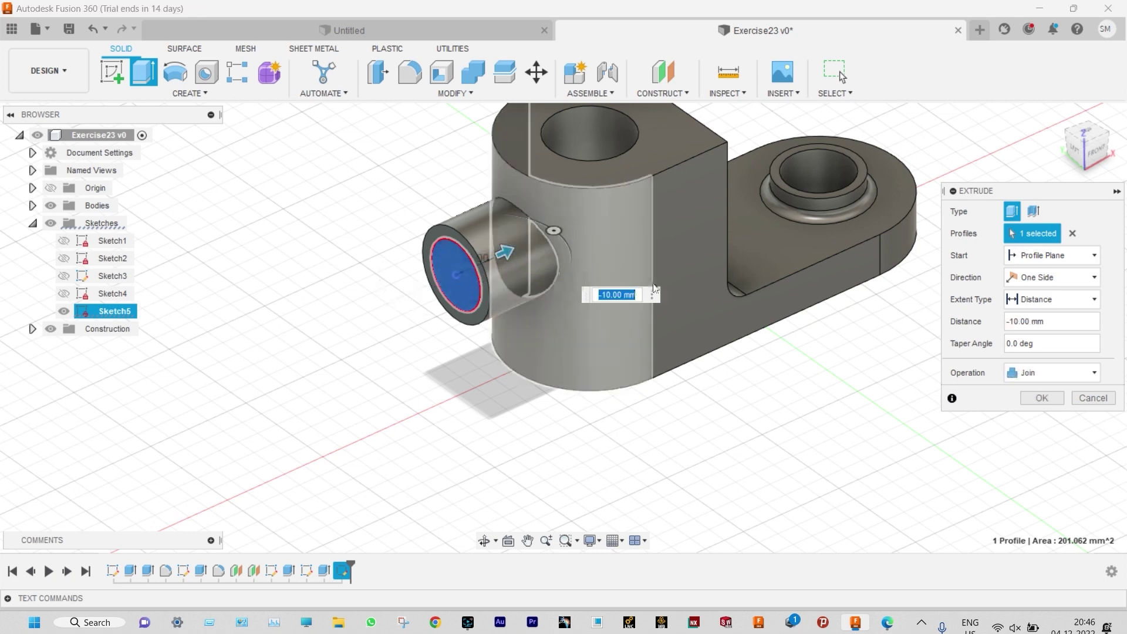
pyautogui.click(1094, 299)
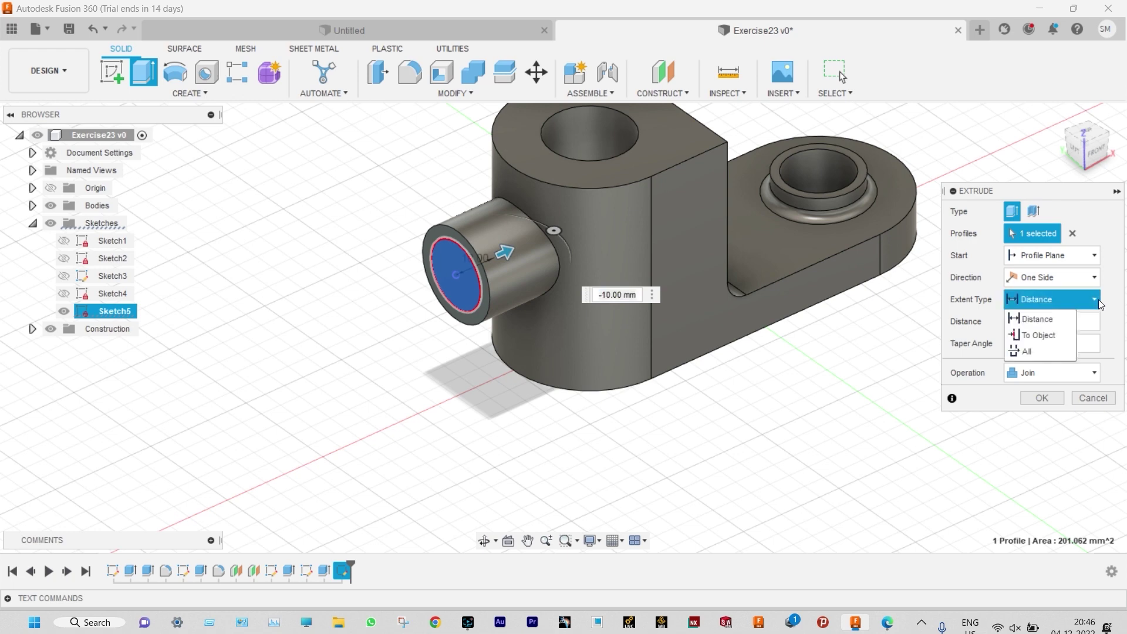
pyautogui.click(1026, 352)
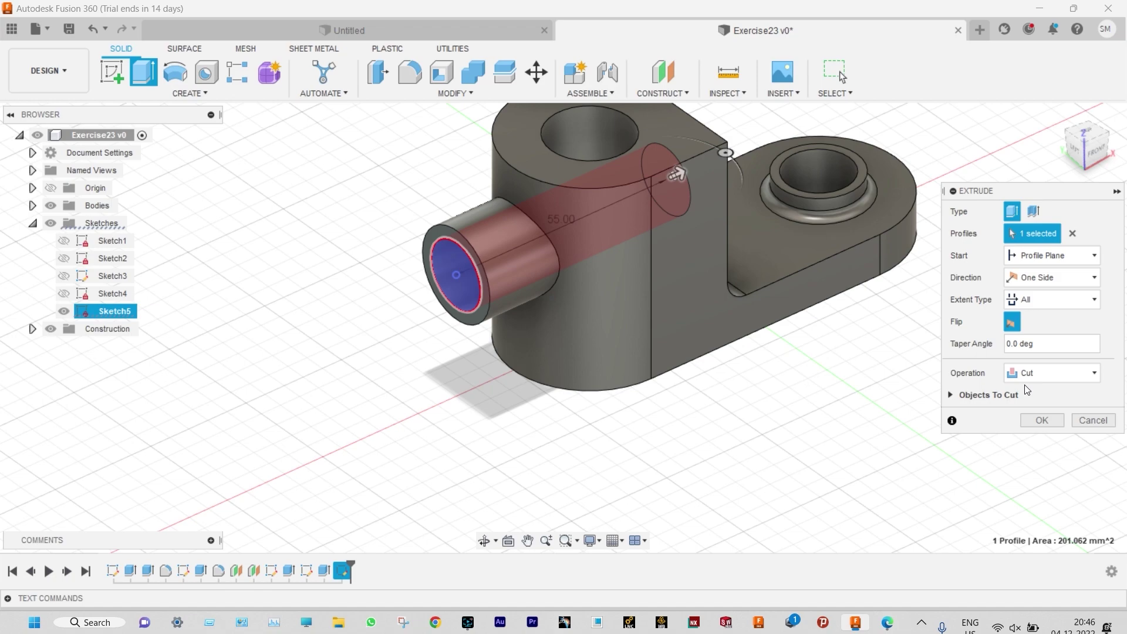
pyautogui.click(1041, 420)
# Check the exercise drawing and fillet the upright block's upper straight edge above the front ring boss with a 5 mm radius
pyautogui.scroll(-4, 932, 398)
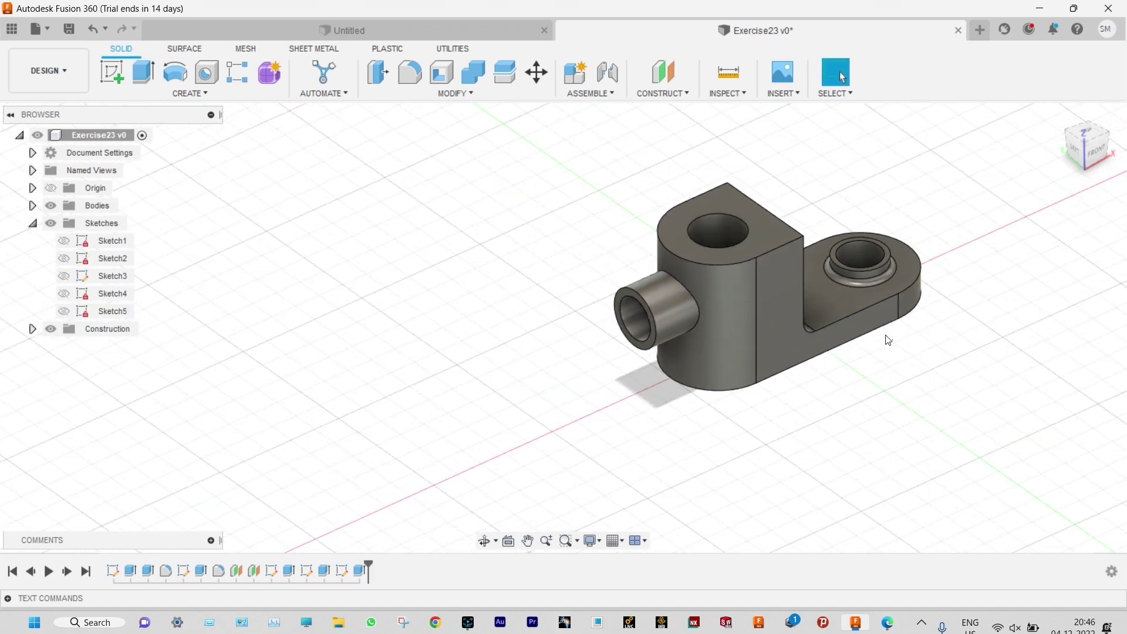
pyautogui.keyDown('shift'); pyautogui.moveTo(893, 364); pyautogui.dragTo(810, 347, button='middle'); pyautogui.keyUp('shift')
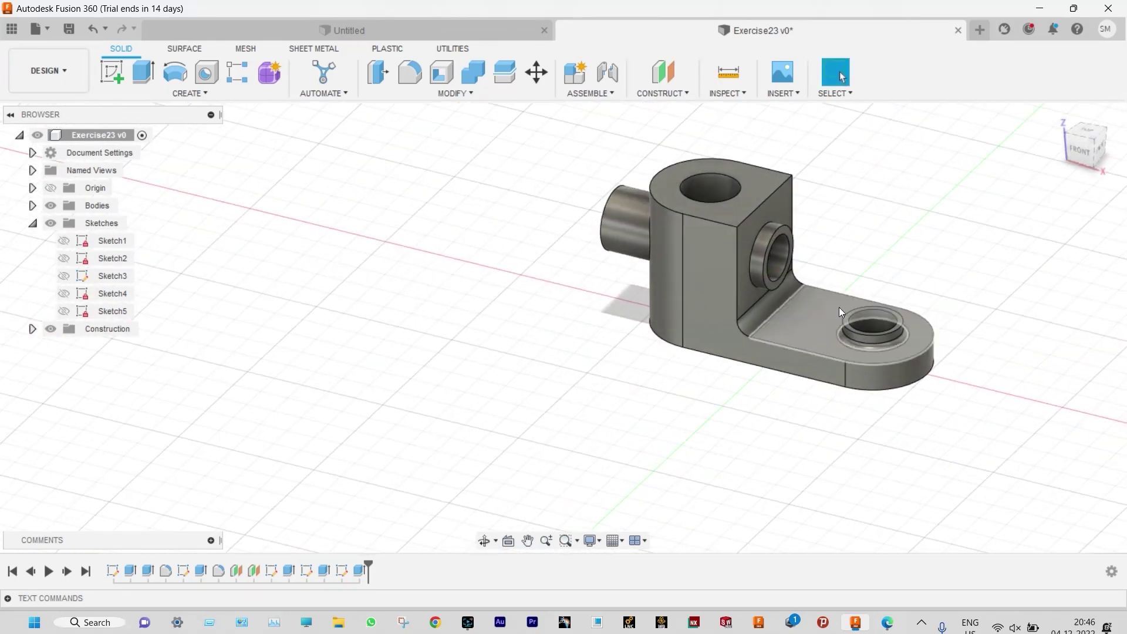
pyautogui.scroll(2, 863, 231)
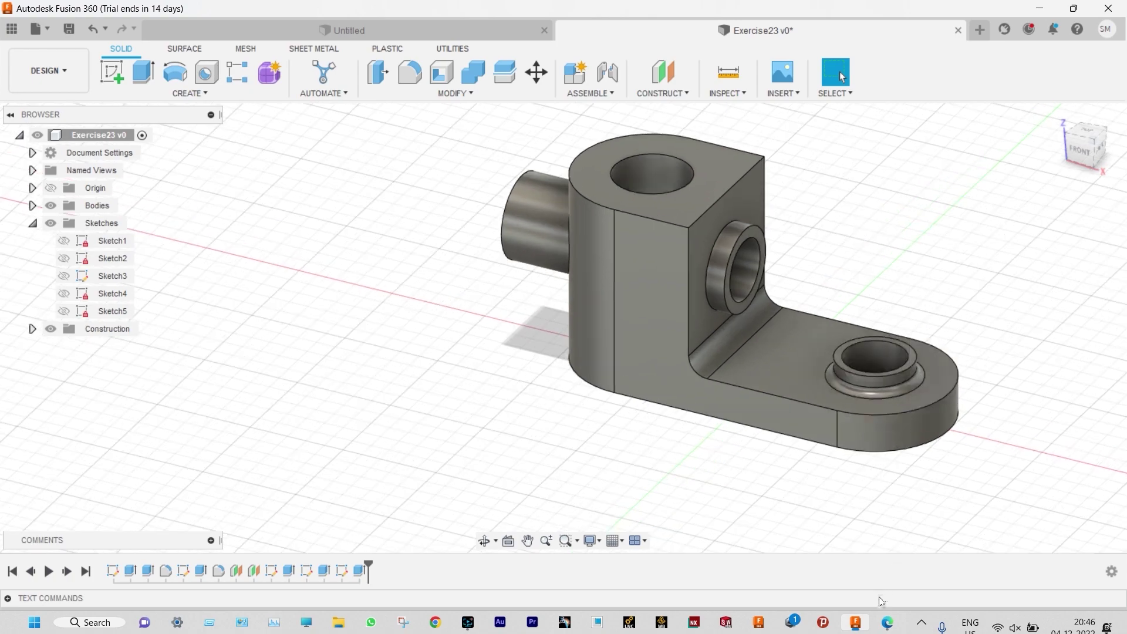
pyautogui.click(894, 622)
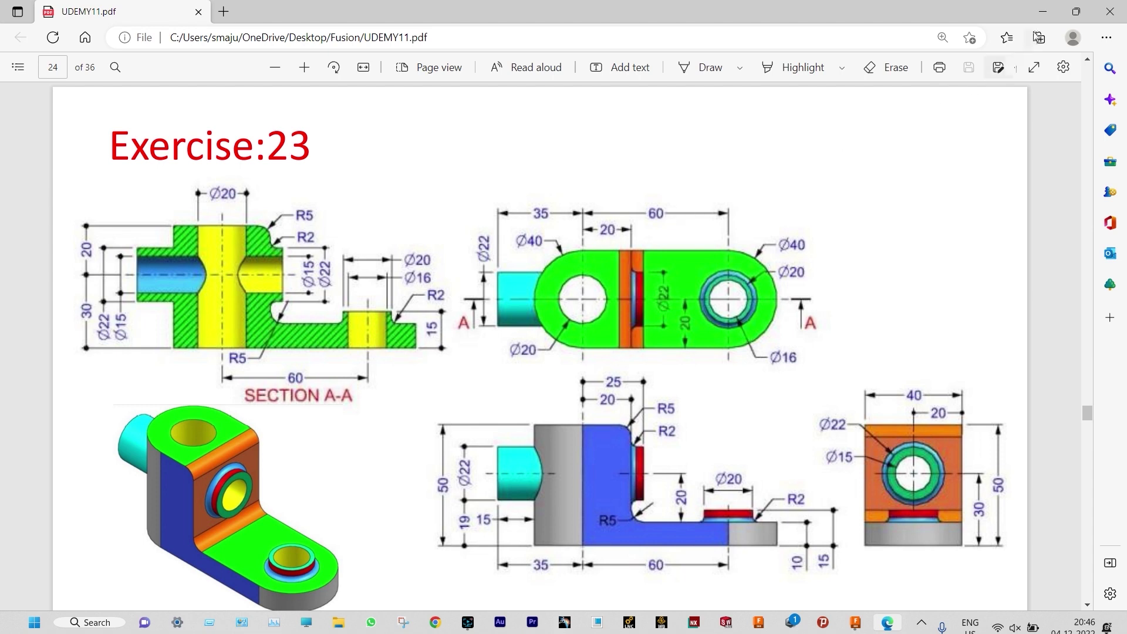
pyautogui.click(1048, 16)
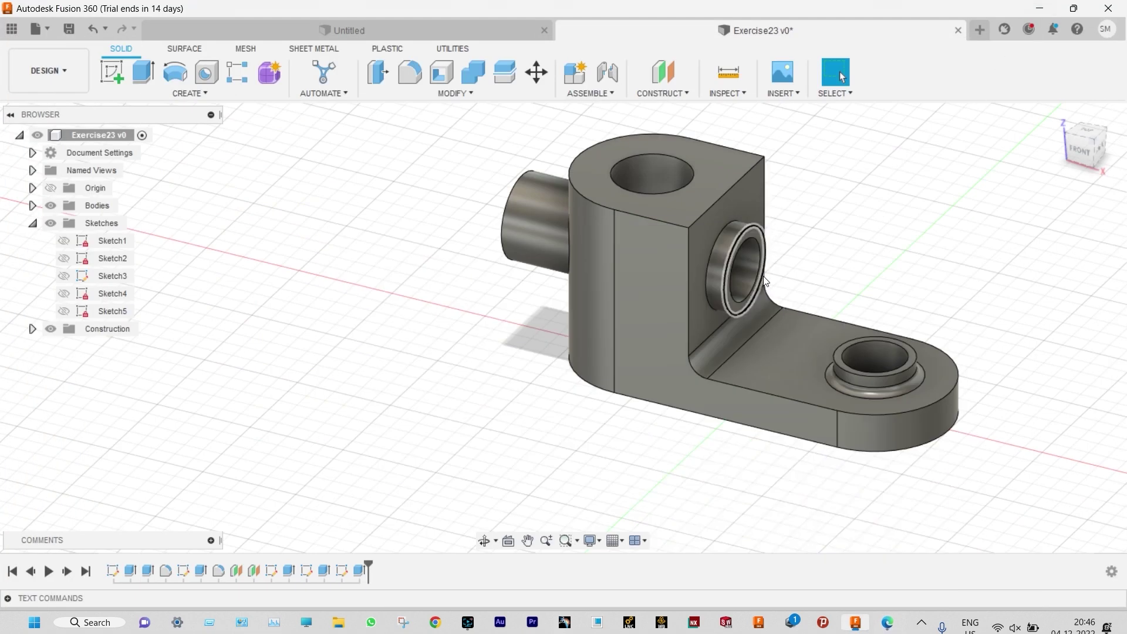
pyautogui.click(725, 194)
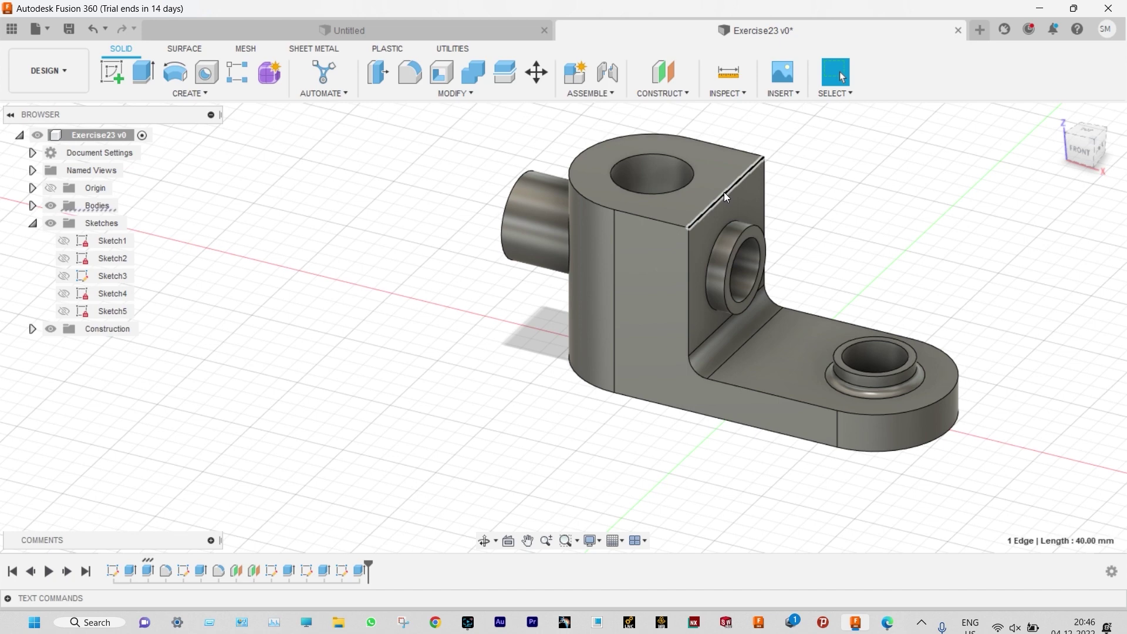
pyautogui.click(411, 70)
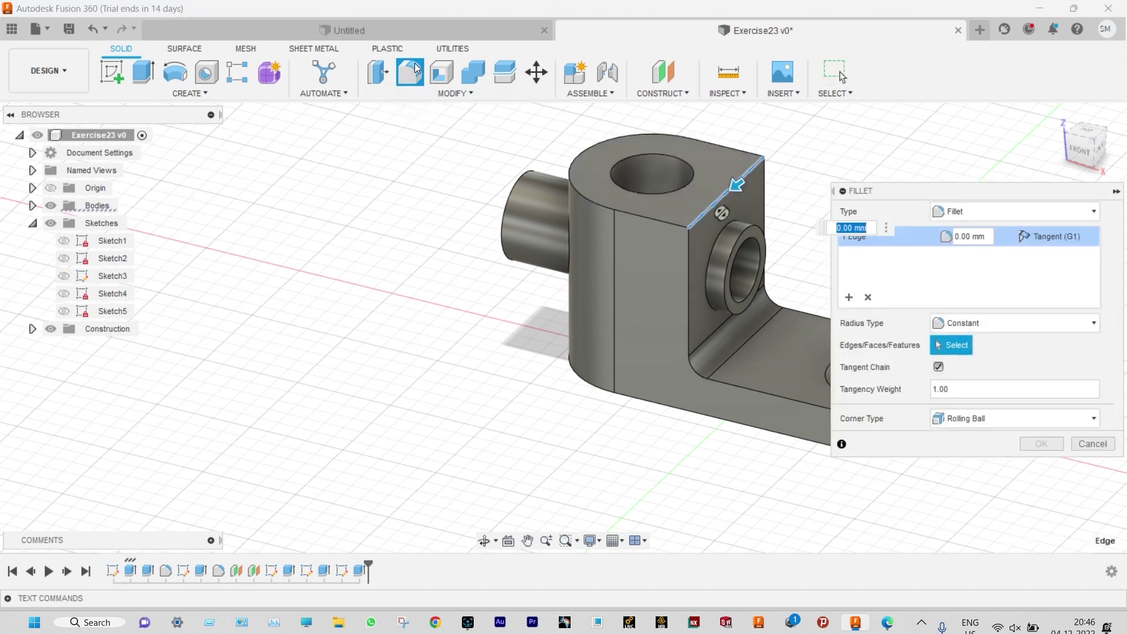
pyautogui.write('6')
pyautogui.press('Return')
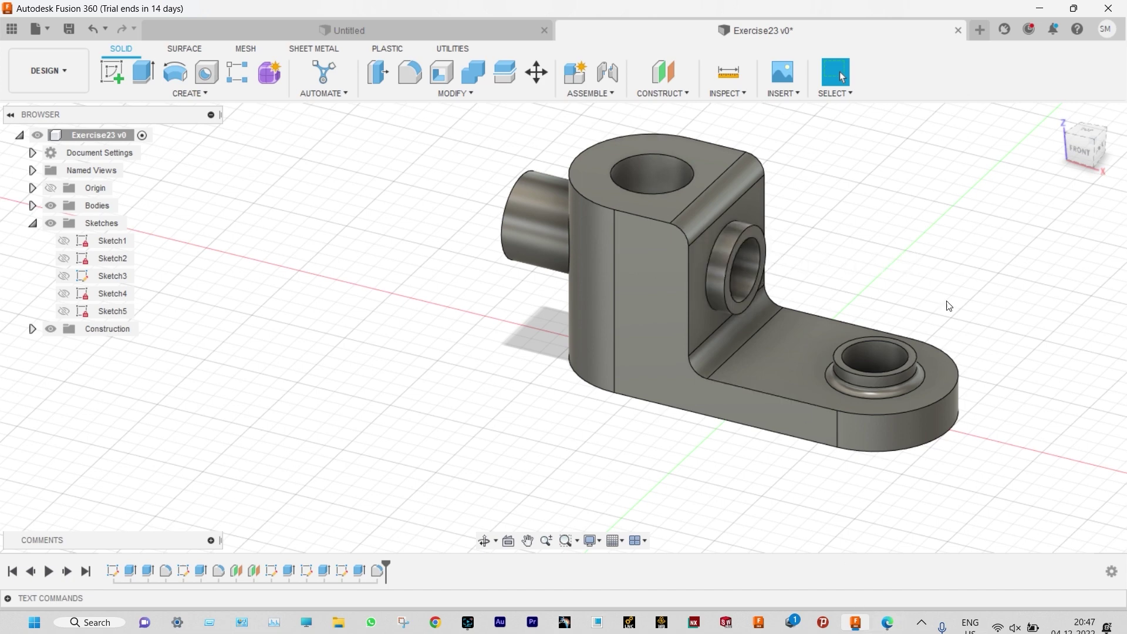
# Fillet the circular edge where the front ring boss meets the upright block with a 2 mm radius
pyautogui.scroll(2, 740, 229)
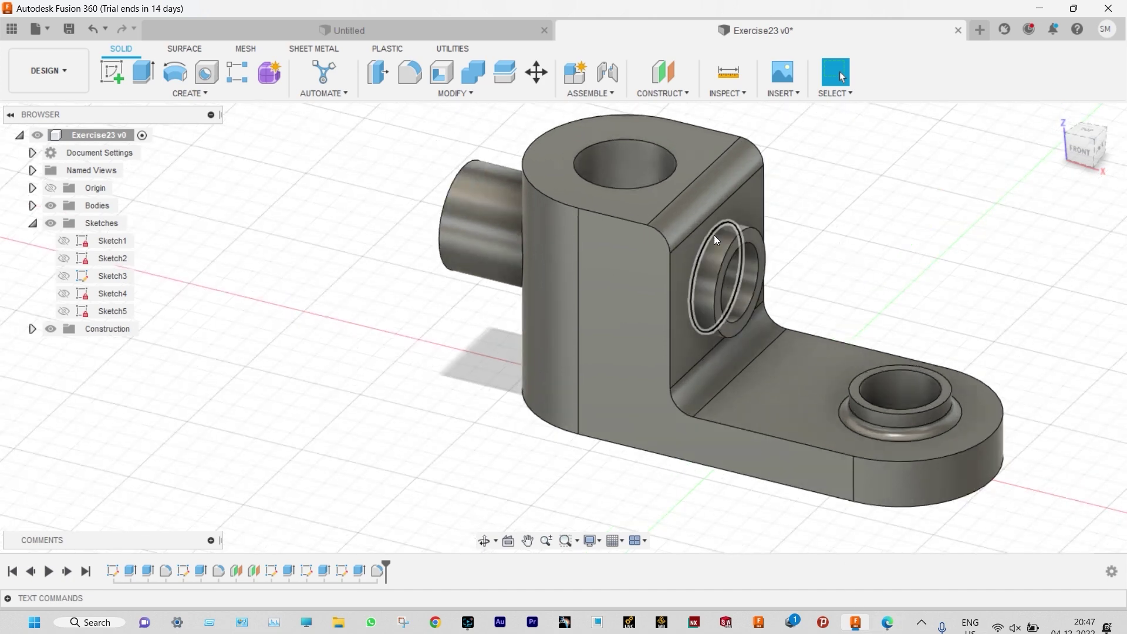
pyautogui.click(714, 237)
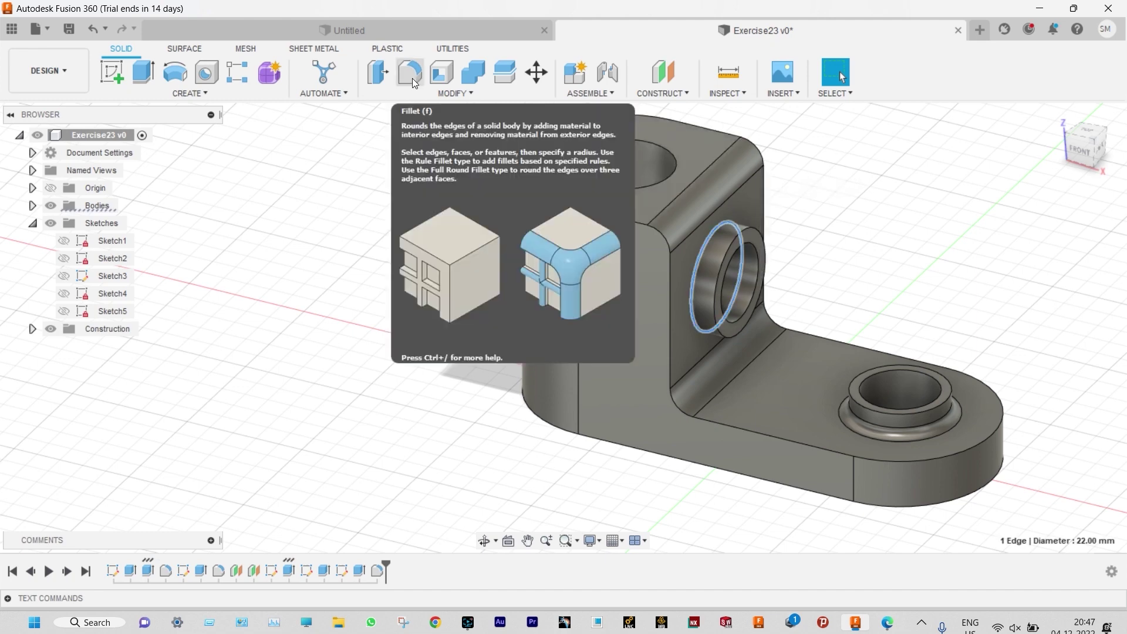
pyautogui.click(413, 79)
pyautogui.write('2')
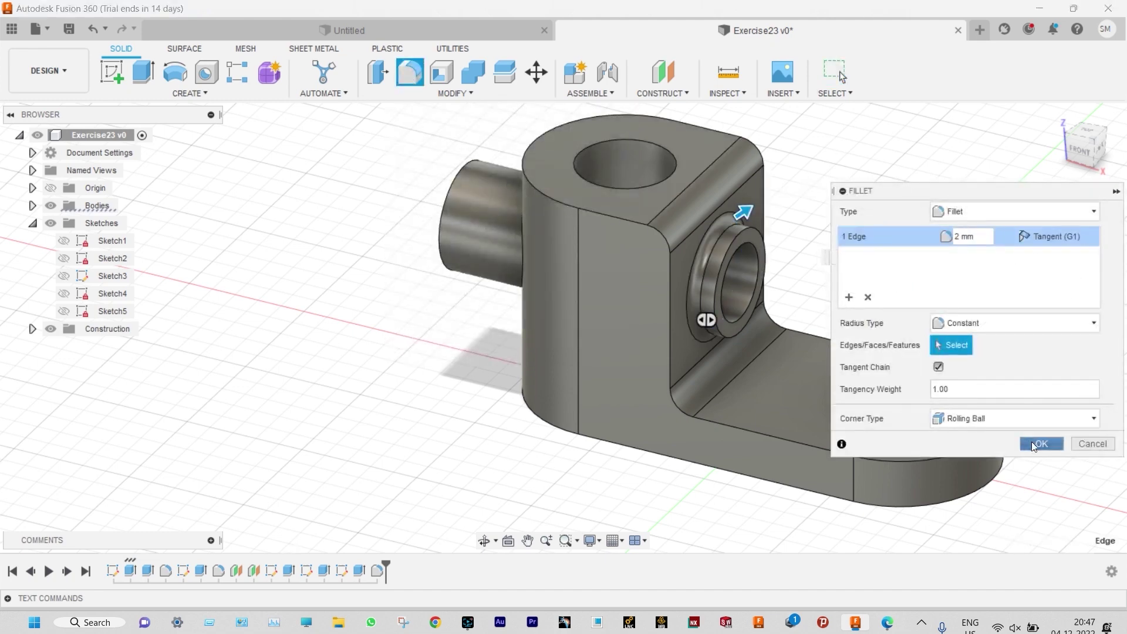
pyautogui.click(1034, 443)
pyautogui.scroll(1, 1021, 309)
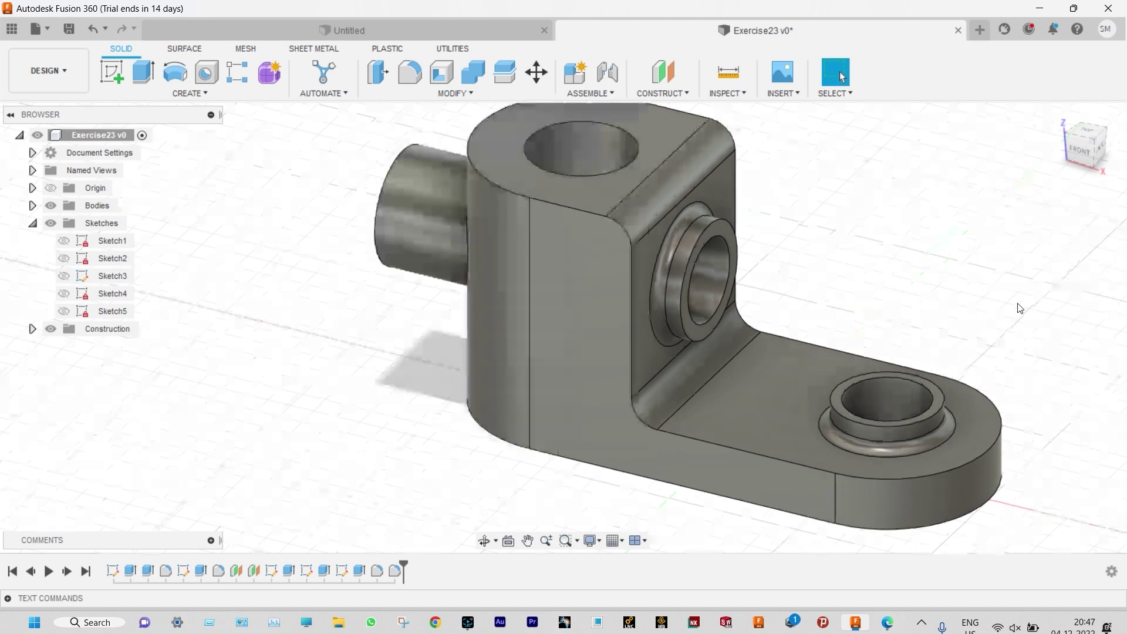
# Apply the Brass - Polished appearance from the Metal library to the whole bracket body
pyautogui.scroll(1, 1045, 371)
pyautogui.scroll(-3, 1036, 370)
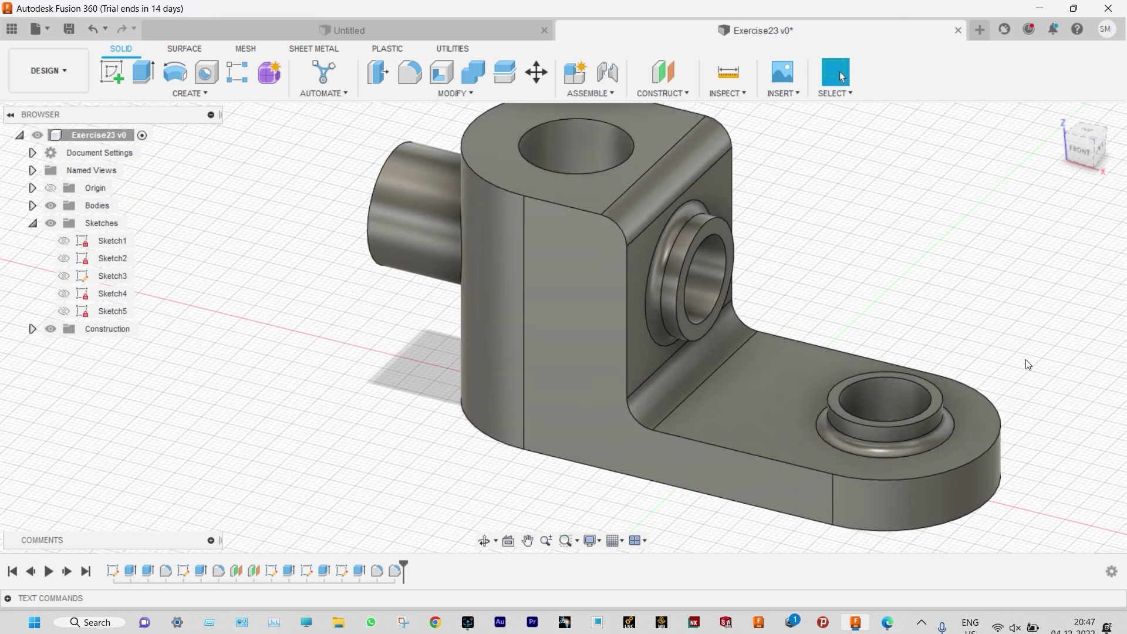
pyautogui.scroll(1, 954, 225)
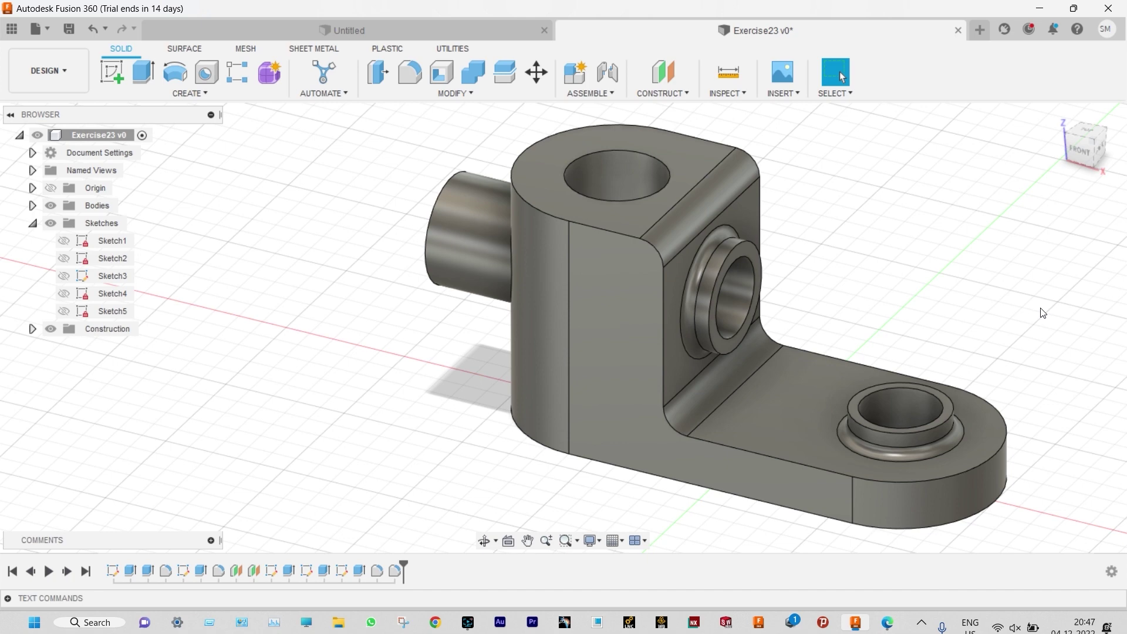
pyautogui.press('a')
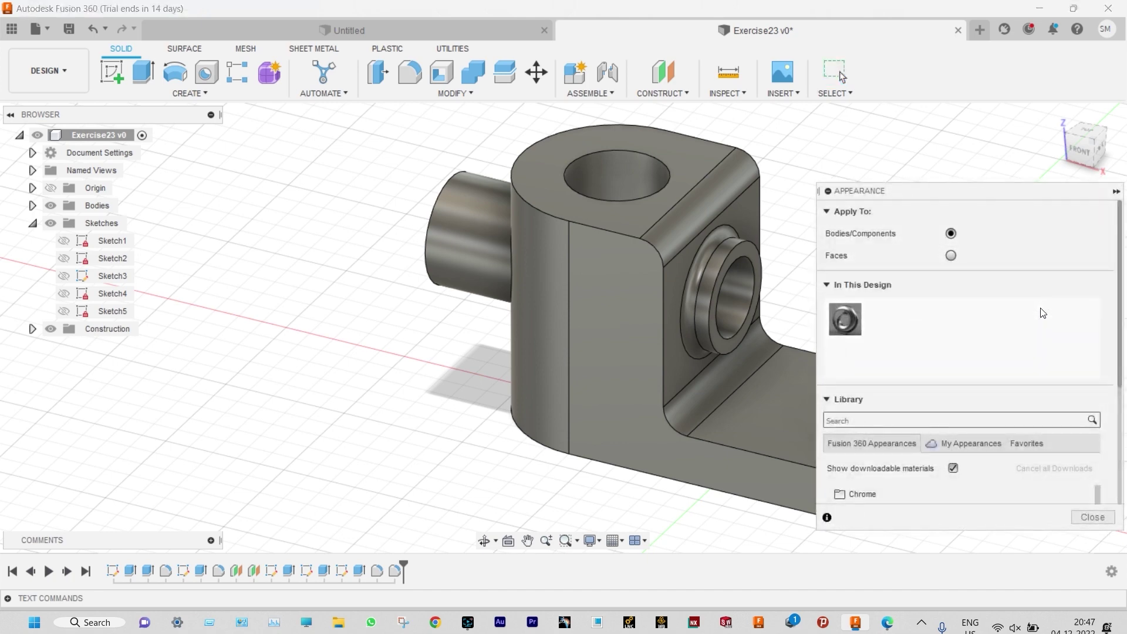
pyautogui.moveTo(1120, 288); pyautogui.dragTo(1120, 386)
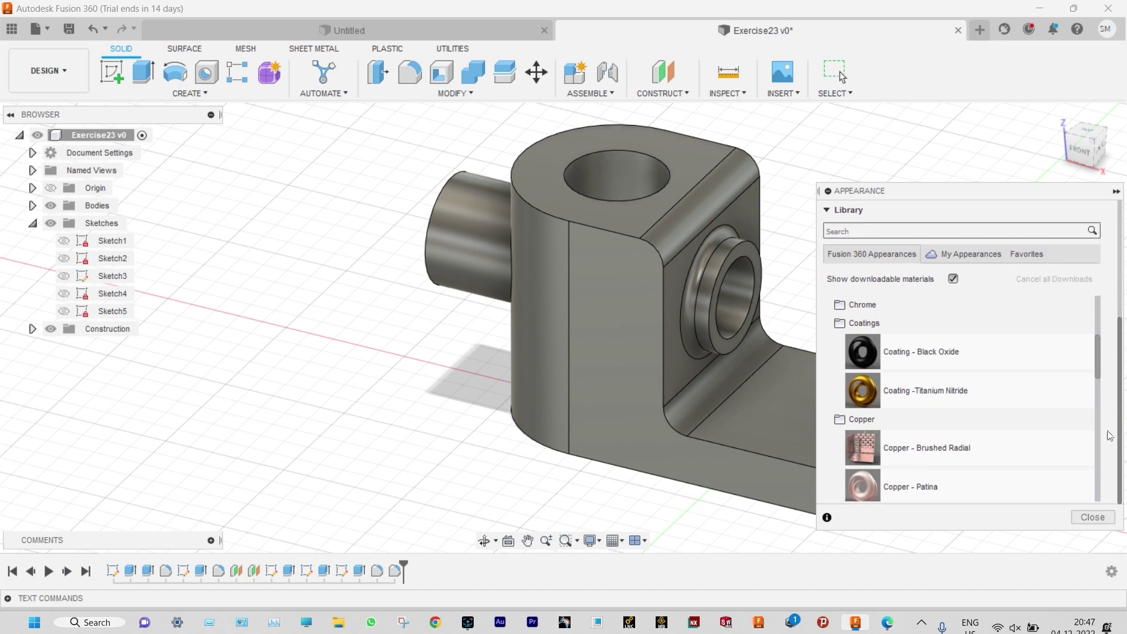
pyautogui.scroll(3, 1112, 406)
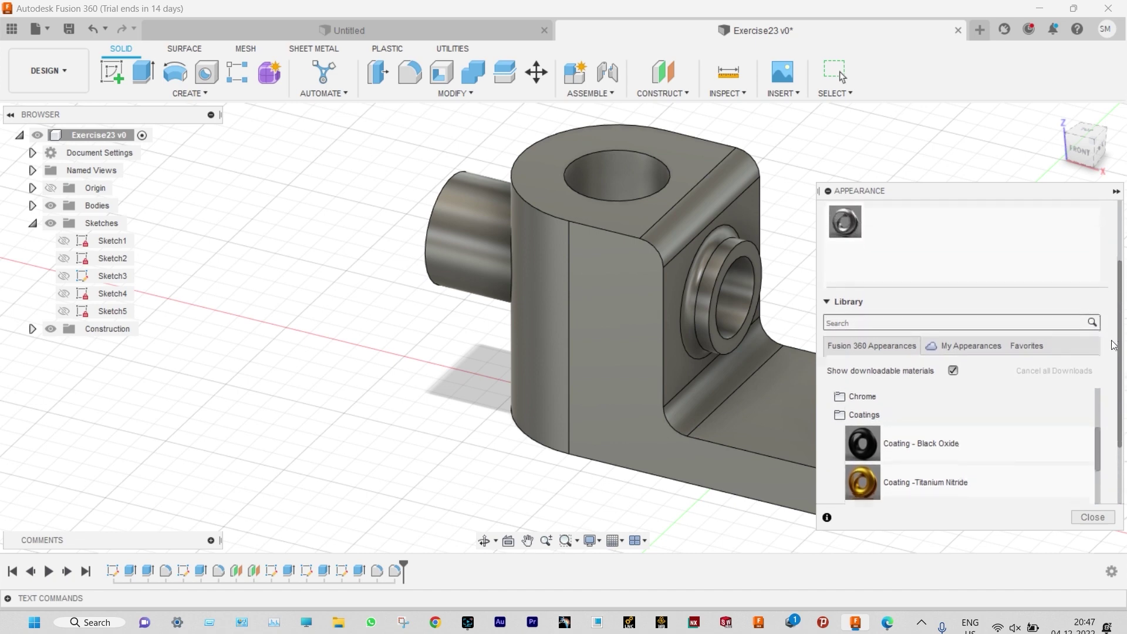
pyautogui.scroll(-3, 1114, 342)
pyautogui.click(880, 342)
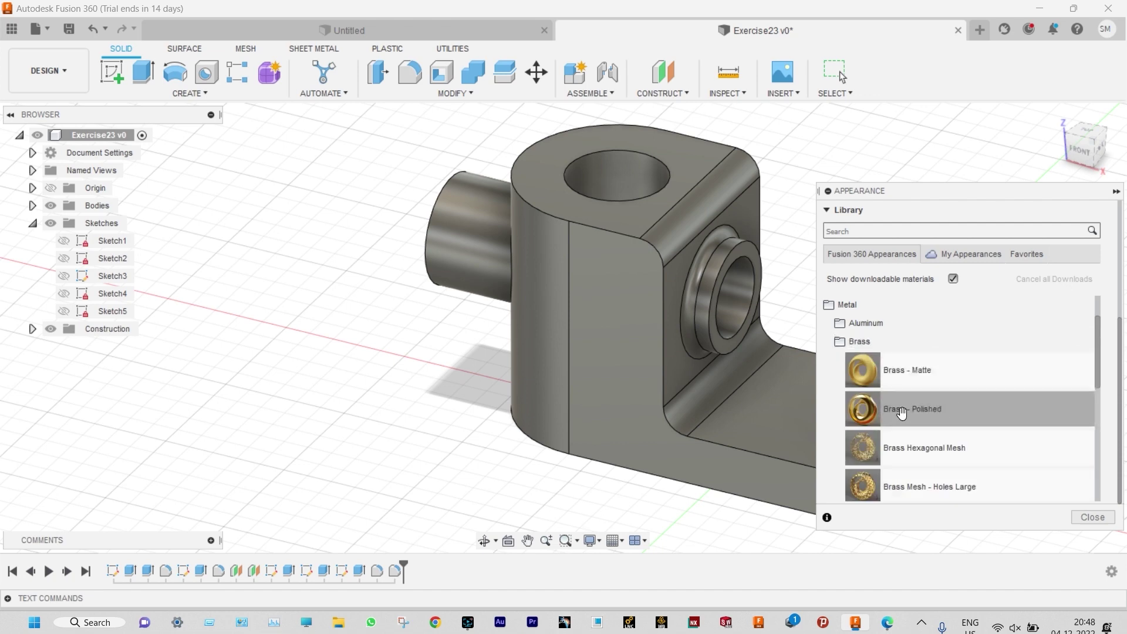
pyautogui.moveTo(893, 413); pyautogui.dragTo(614, 351)
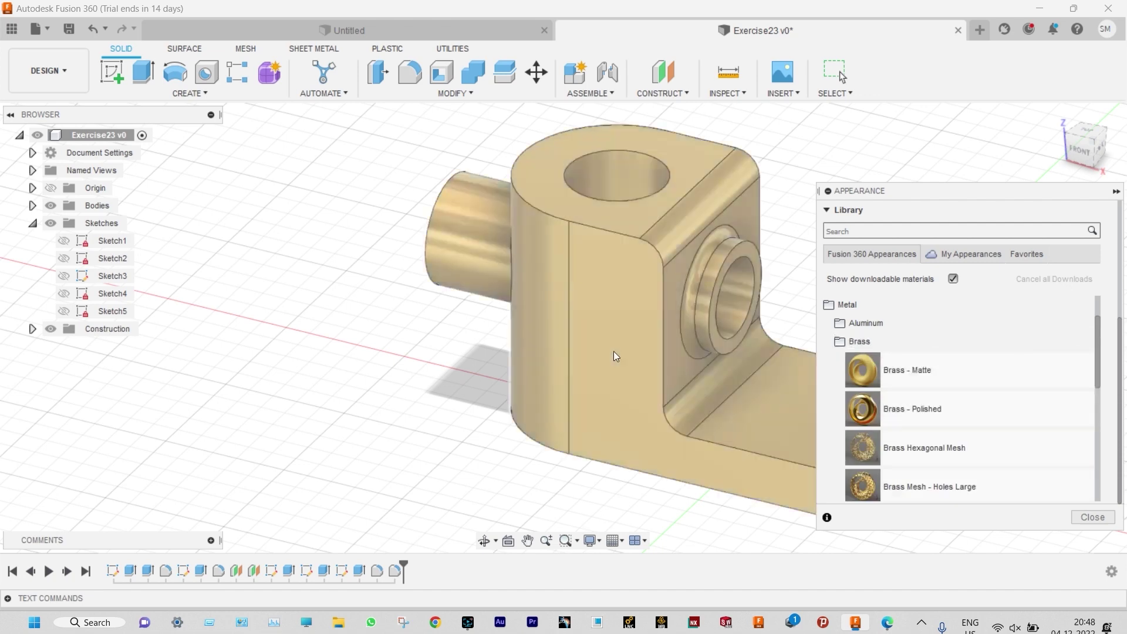
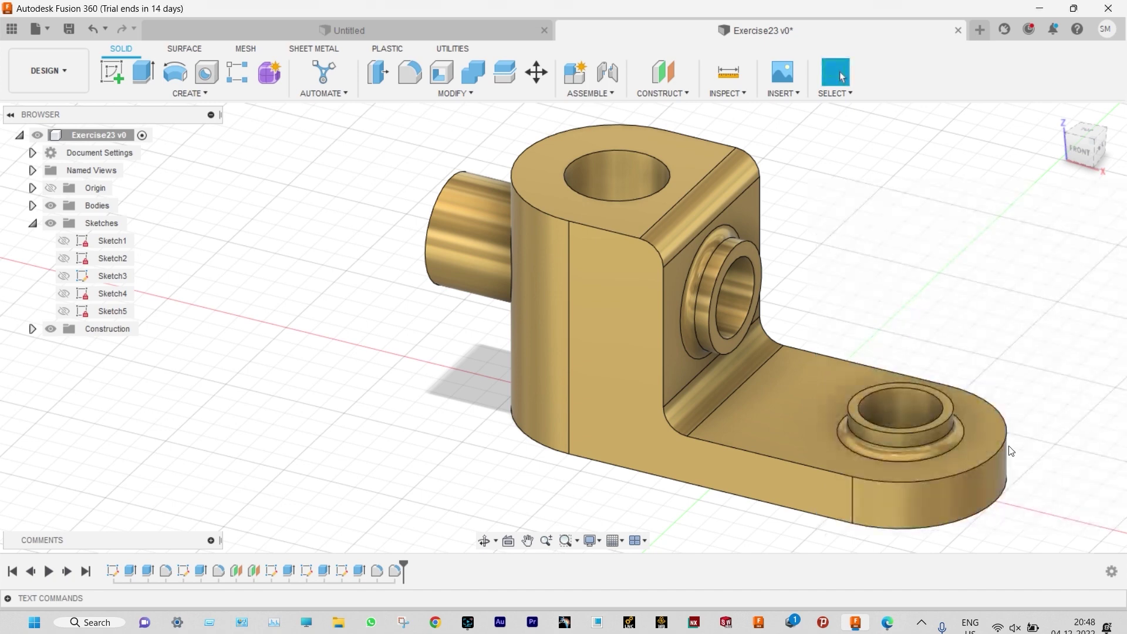
pyautogui.scroll(-1, 1049, 368)
pyautogui.scroll(1, 1062, 439)
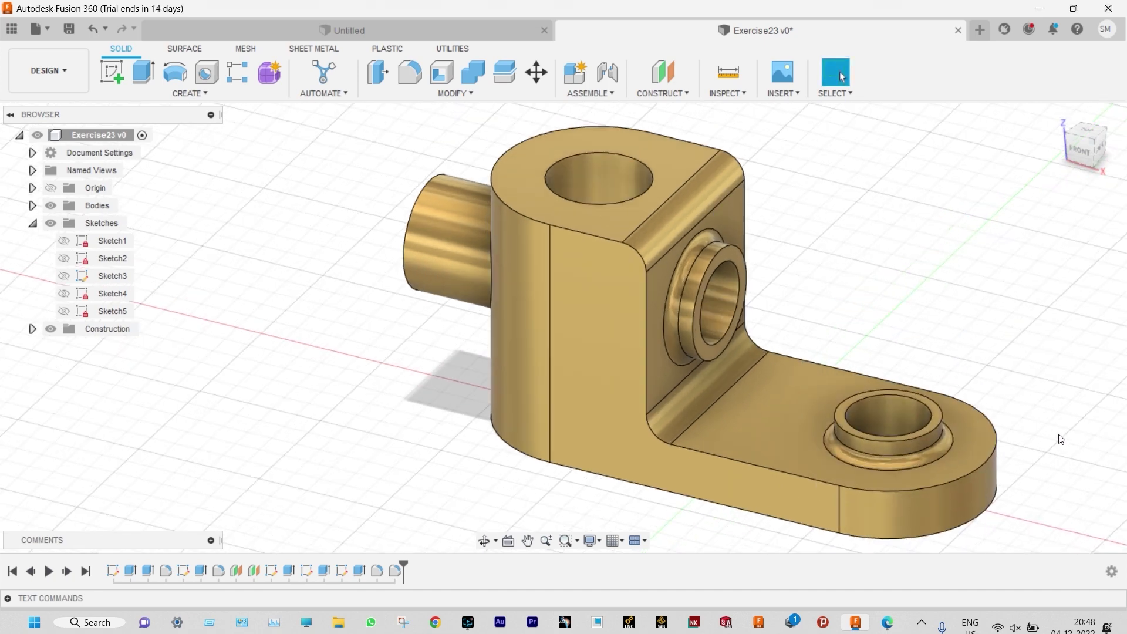
pyautogui.scroll(1, 1061, 439)
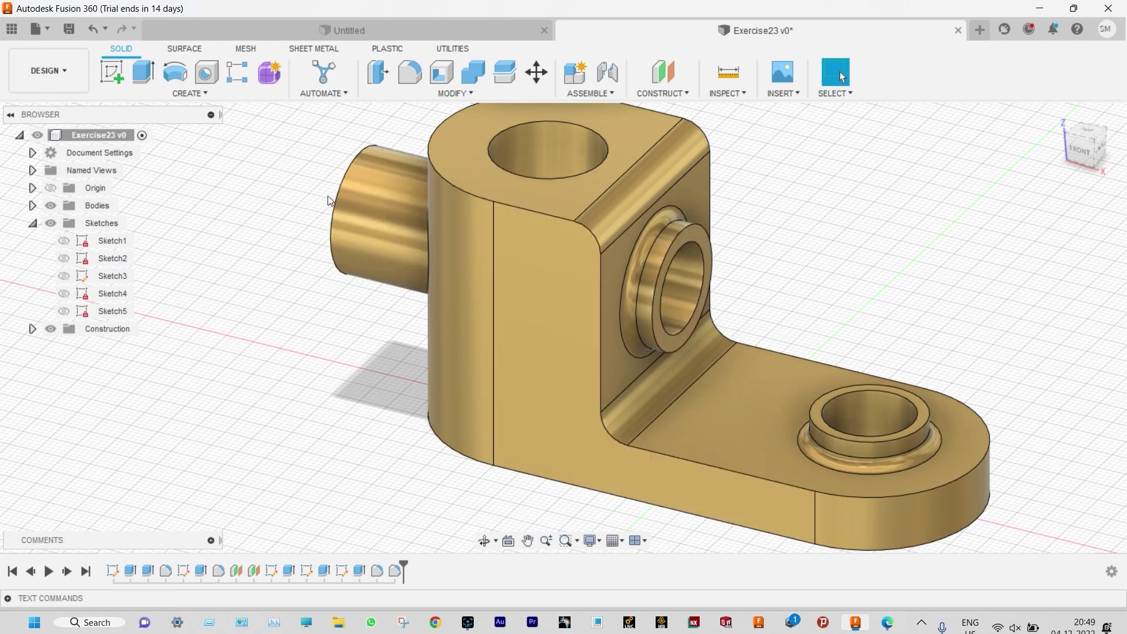
pyautogui.scroll(2, 692, 241)
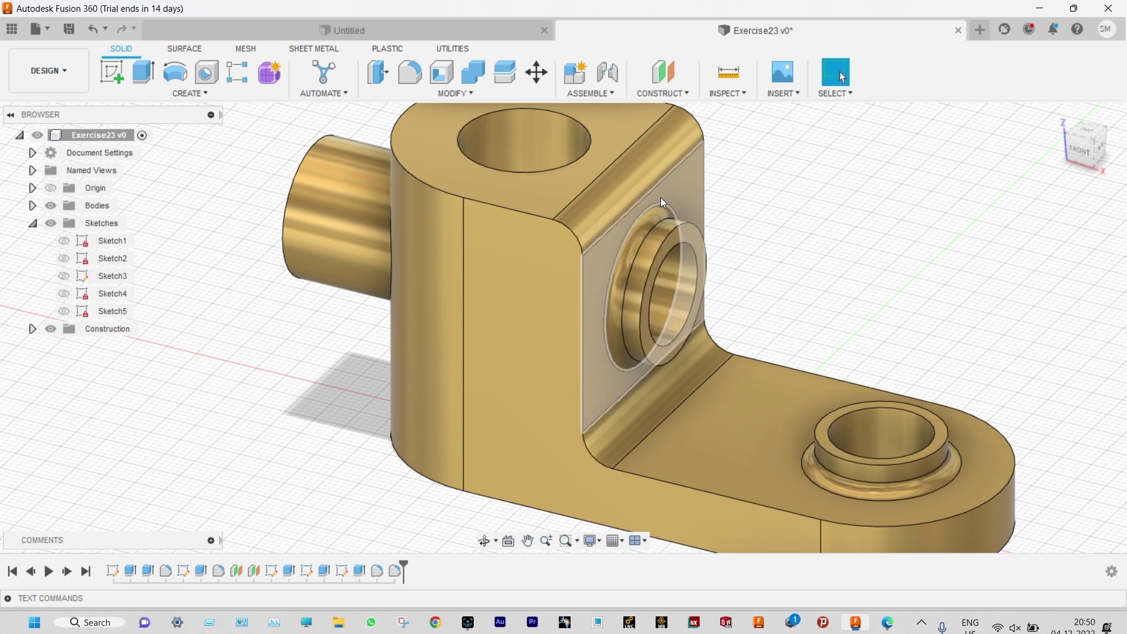
pyautogui.scroll(-2, 660, 197)
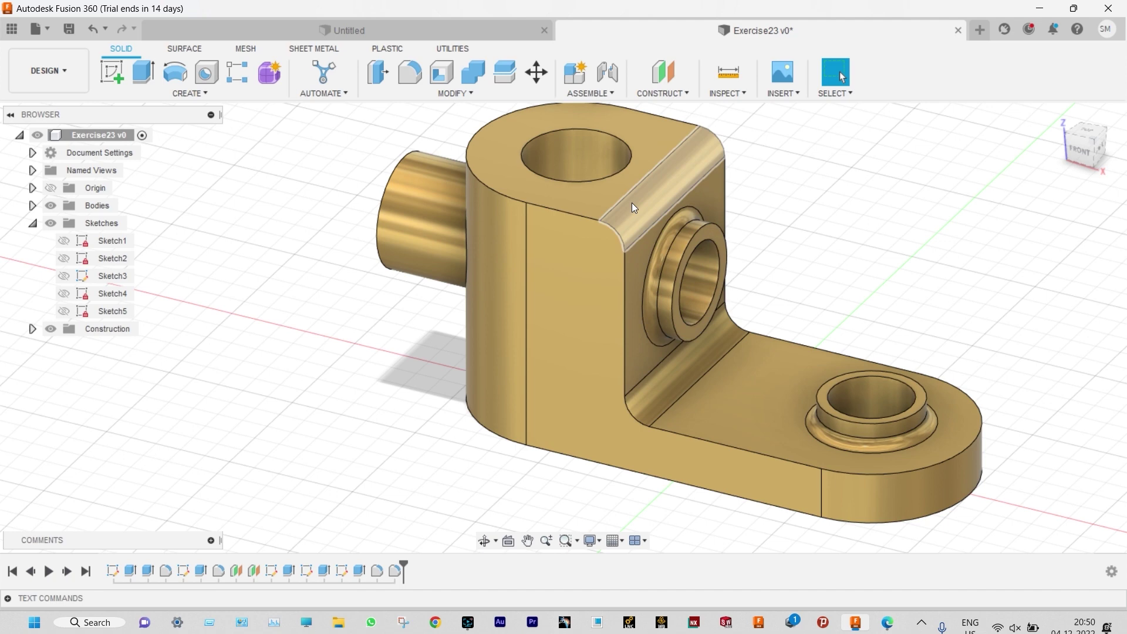
pyautogui.scroll(1, 632, 202)
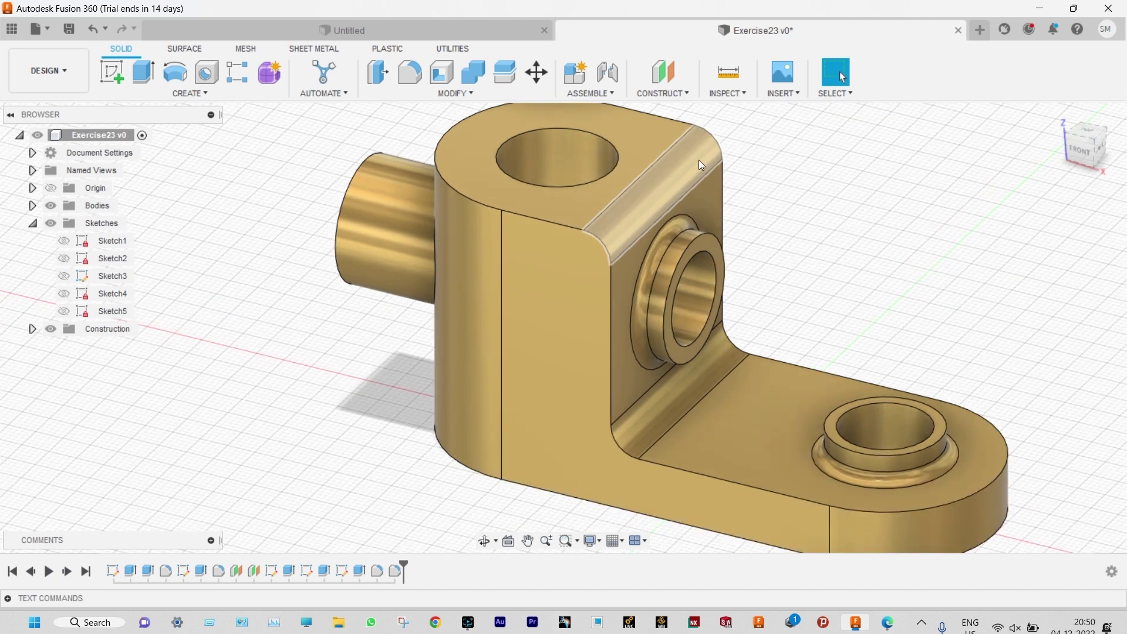
pyautogui.scroll(-2, 872, 236)
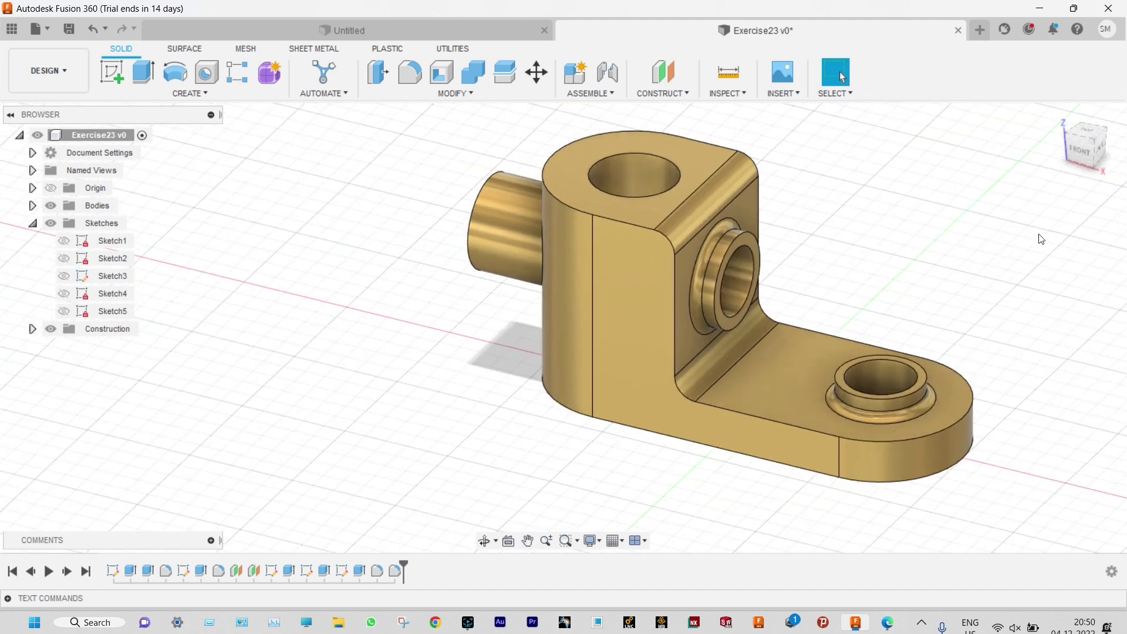
pyautogui.scroll(2, 998, 276)
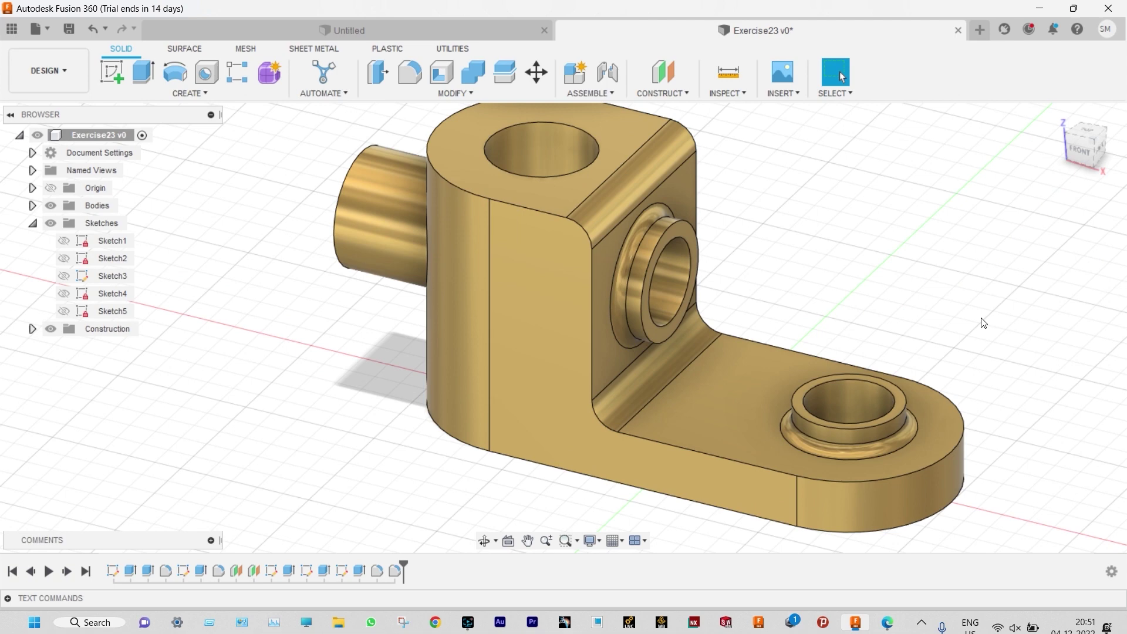
pyautogui.scroll(1, 989, 352)
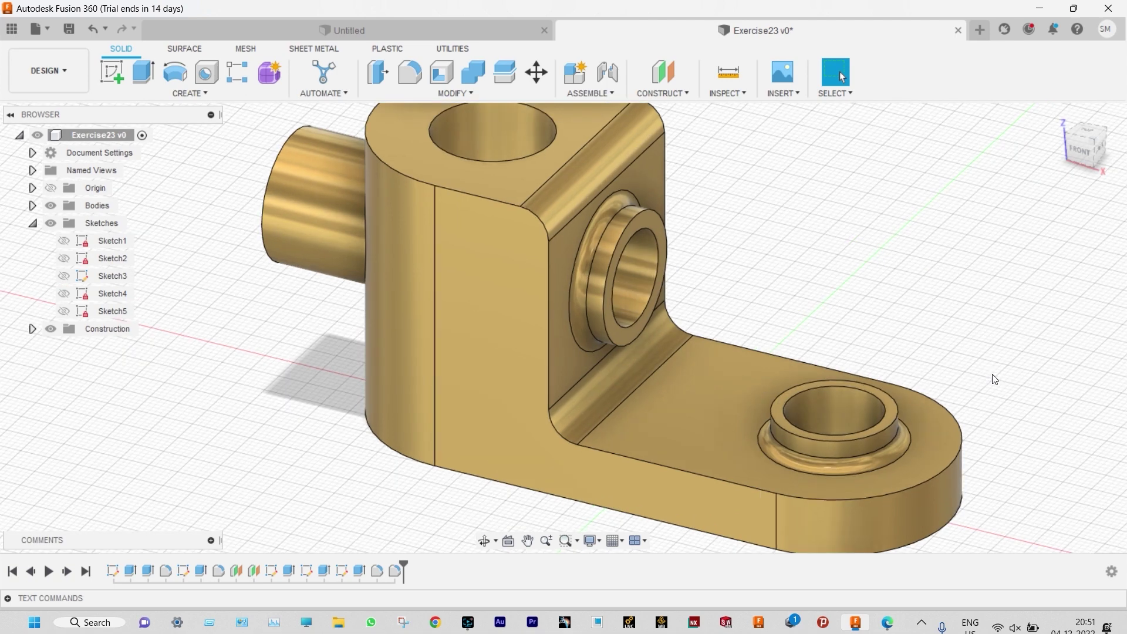